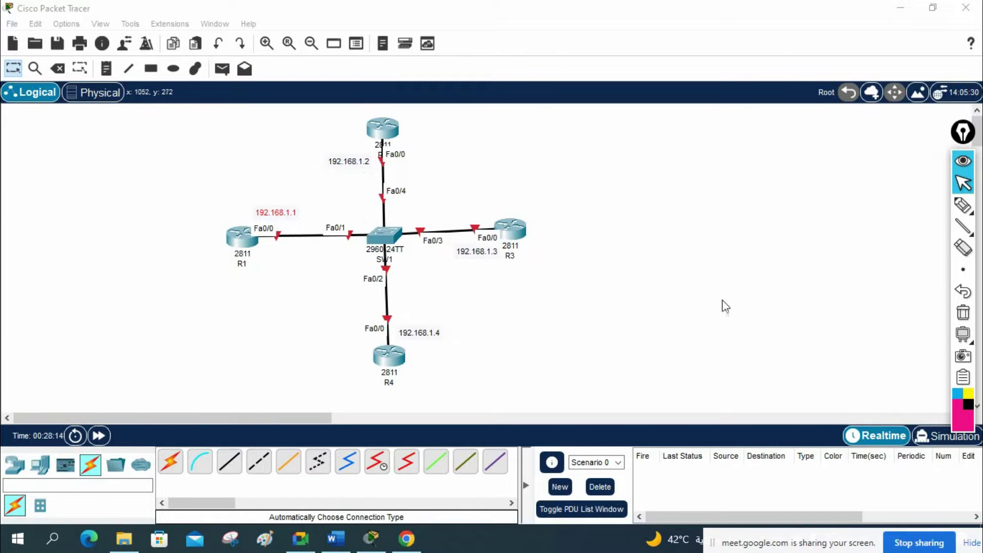
Draw arrows at 192.168.1.1, 192.168.1.2, R3 Fa0/0 and R4 Fa0/0, then erase all annotations
{"action": "left_click", "coordinate": [957, 203]}
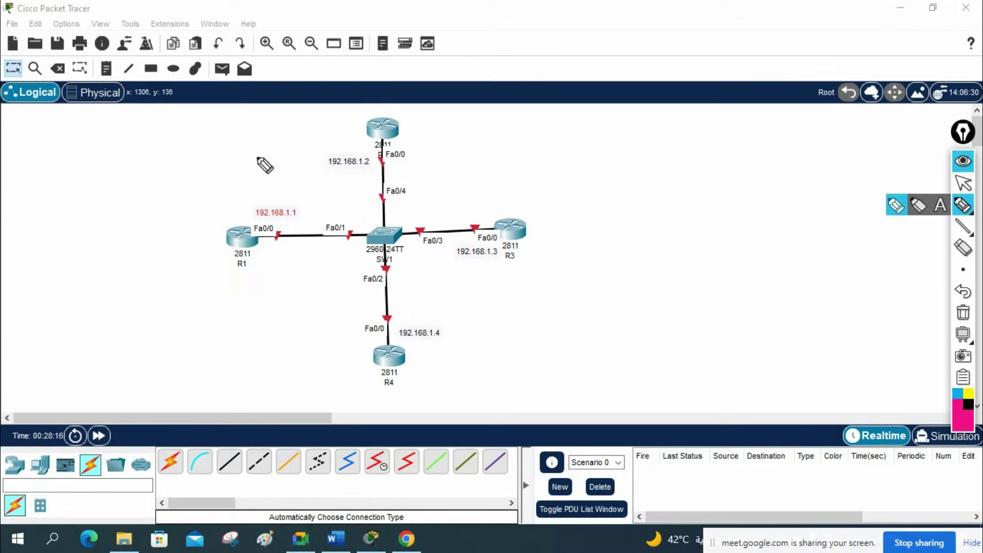
{"action": "left_click_drag", "start_coordinate": [279, 150], "coordinate": [283, 205]}
{"action": "left_click_drag", "start_coordinate": [340, 180], "coordinate": [379, 163]}
{"action": "left_click_drag", "start_coordinate": [486, 178], "coordinate": [475, 228]}
{"action": "mouse_move", "coordinate": [429, 352]}
{"action": "left_mouse_down"}
{"action": "mouse_move", "coordinate": [409, 344]}
{"action": "mouse_move", "coordinate": [393, 326]}
{"action": "left_mouse_up"}
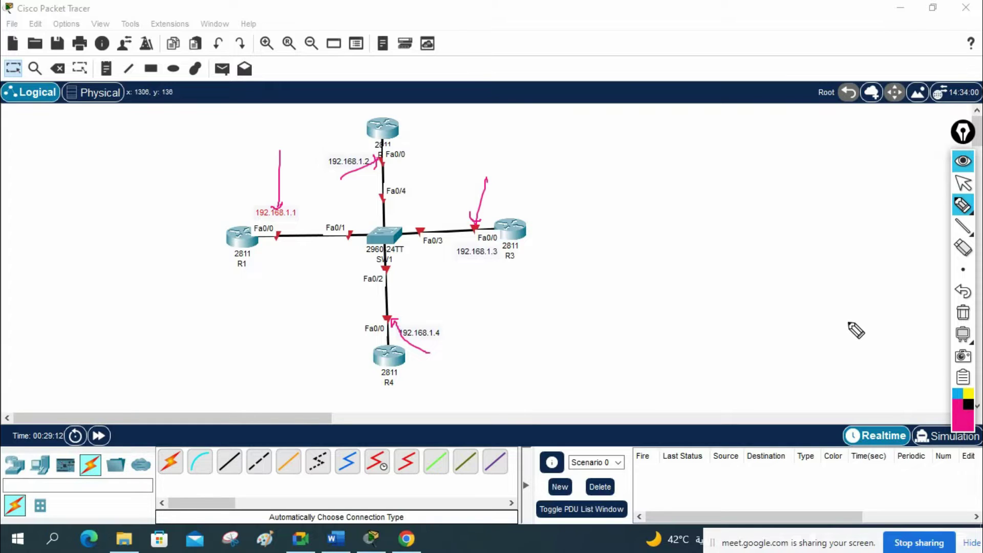
{"action": "left_click", "coordinate": [963, 312]}
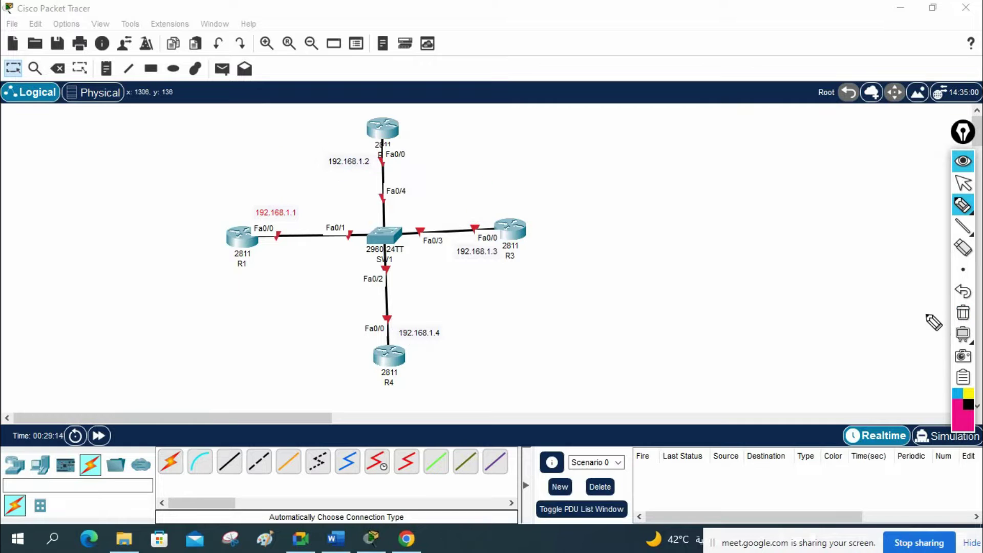
{"action": "left_click", "coordinate": [950, 179]}
Launch Notepad and place it as a narrow window beside the topology
{"action": "left_click", "coordinate": [57, 535]}
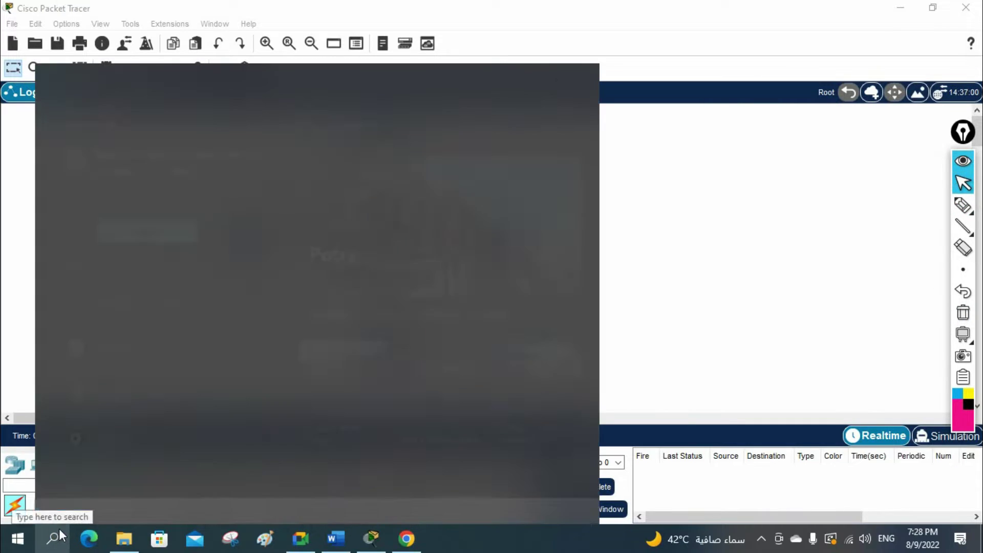
{"action": "left_click", "coordinate": [121, 346]}
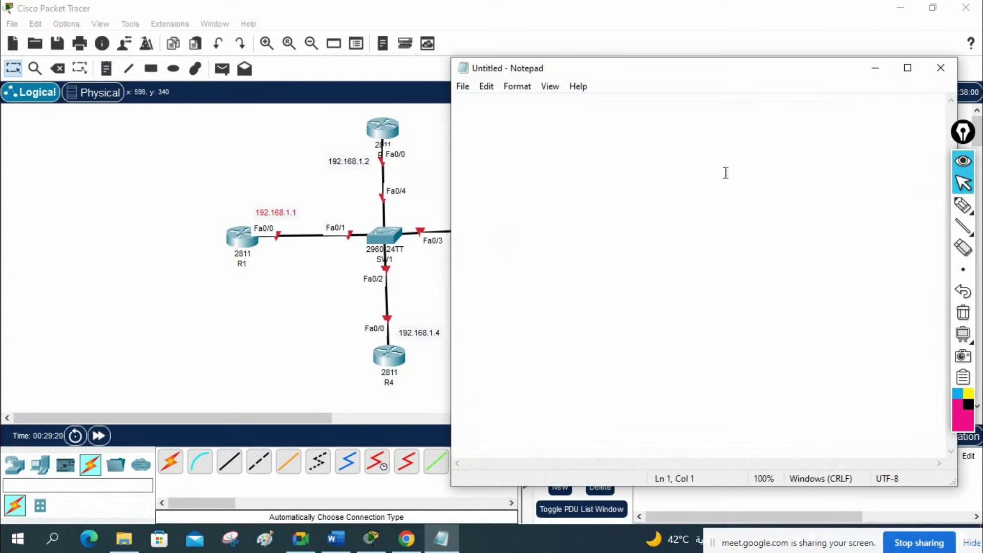
{"action": "left_click_drag", "start_coordinate": [715, 79], "coordinate": [806, 52]}
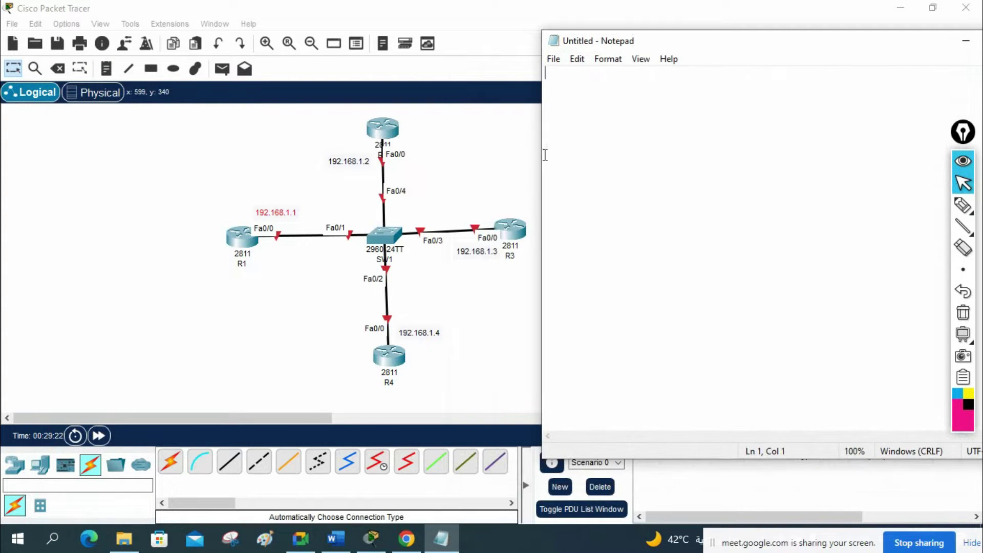
{"action": "left_click_drag", "start_coordinate": [542, 154], "coordinate": [616, 156]}
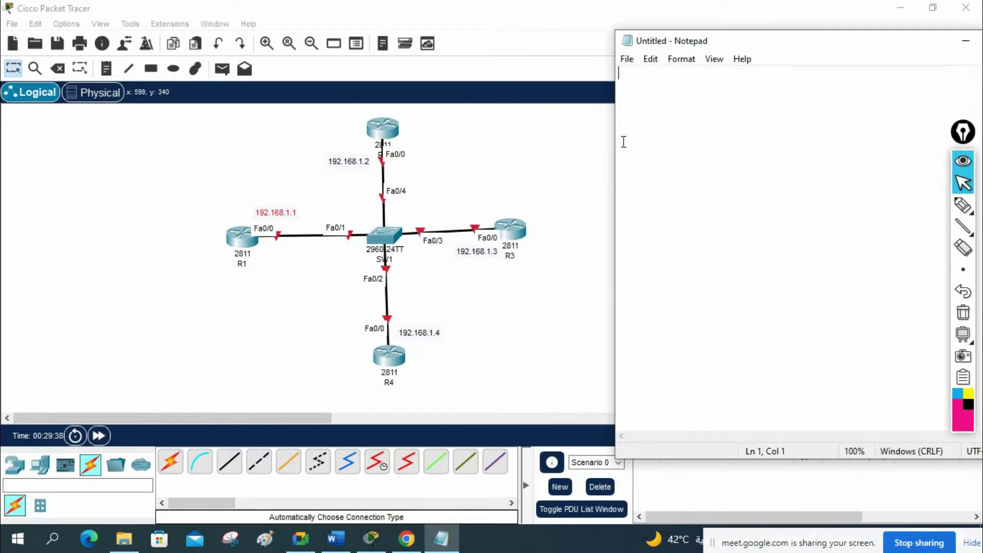
Type the '!DR and BDR Lab: !R1 Configuration:' heading, then en, config t and hostname R1
{"action": "type", "text": "!"}
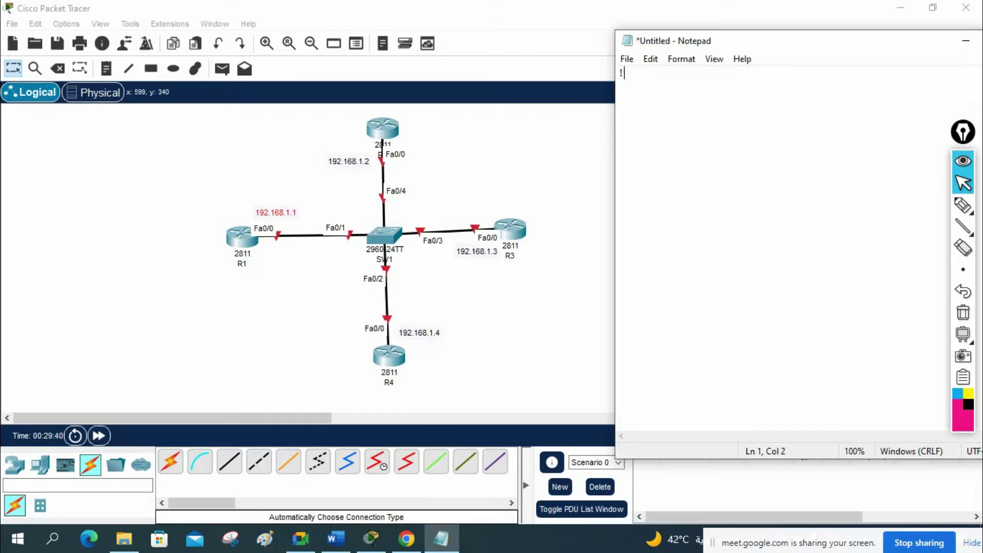
{"action": "type", "text": "DR and B"}
{"action": "type", "text": "DR "}
{"action": "type", "text": "Lab"}
{"action": "type", "text": ":  !"}
{"action": "type", "text": "R1 "}
{"action": "type", "text": "Configuration:"}
{"action": "key", "text": "Return"}
{"action": "key", "text": "Return"}
{"action": "type", "text": "e"}
{"action": "key", "text": "BackSpace"}
{"action": "type", "text": "en"}
{"action": "key", "text": "Return"}
{"action": "type", "text": "config t"}
{"action": "key", "text": "Return"}
{"action": "type", "text": "hsotn"}
{"action": "key", "text": "BackSpace"}
{"action": "key", "text": "BackSpace"}
{"action": "key", "text": "BackSpace"}
{"action": "key", "text": "BackSpace"}
{"action": "type", "text": "ostname R1"}
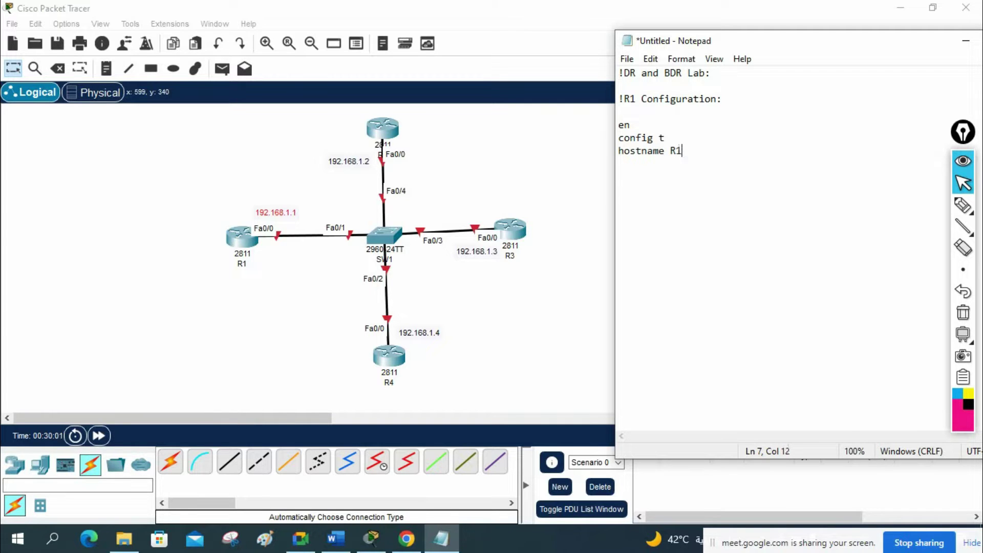
{"action": "key", "text": "Return"}
Add int f0/0, ip add 192.168.1.1 255.255.255.0 and no sh
{"action": "type", "text": "int f0/0"}
{"action": "key", "text": "Return"}
{"action": "type", "text": "ip add 192.168"}
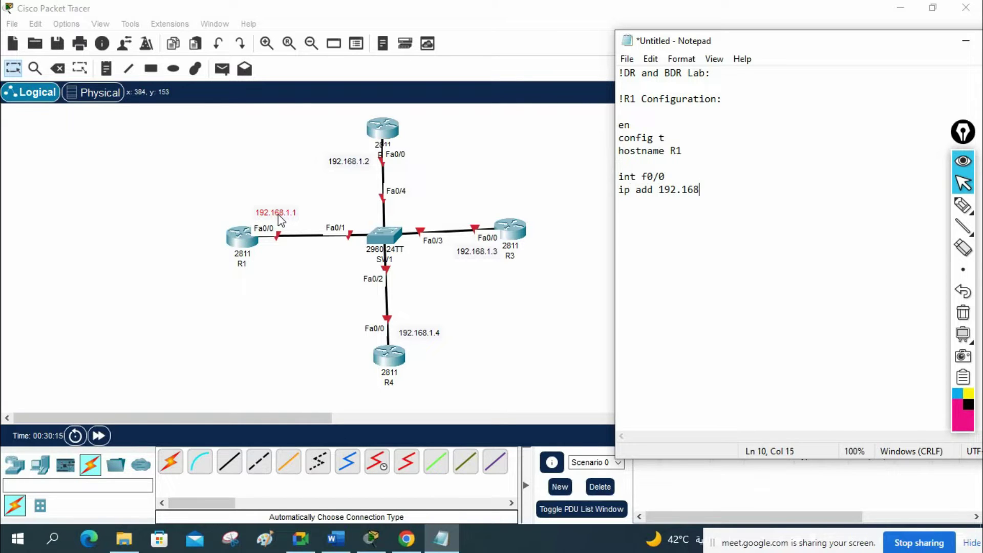
{"action": "type", "text": ".1.1 255.255.255.0"}
{"action": "key", "text": "Return"}
{"action": "type", "text": "no sh"}
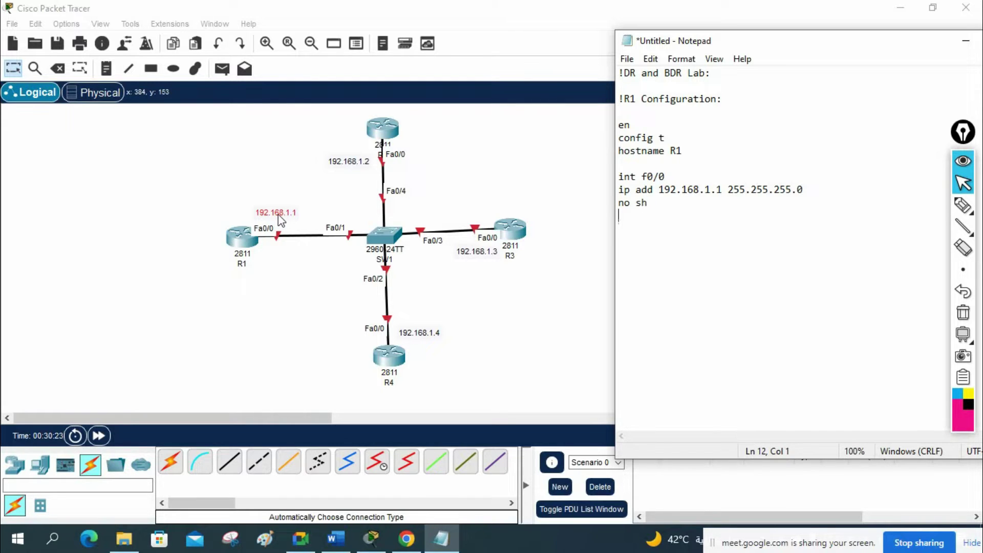
{"action": "left_click_drag", "start_coordinate": [650, 207], "coordinate": [607, 182]}
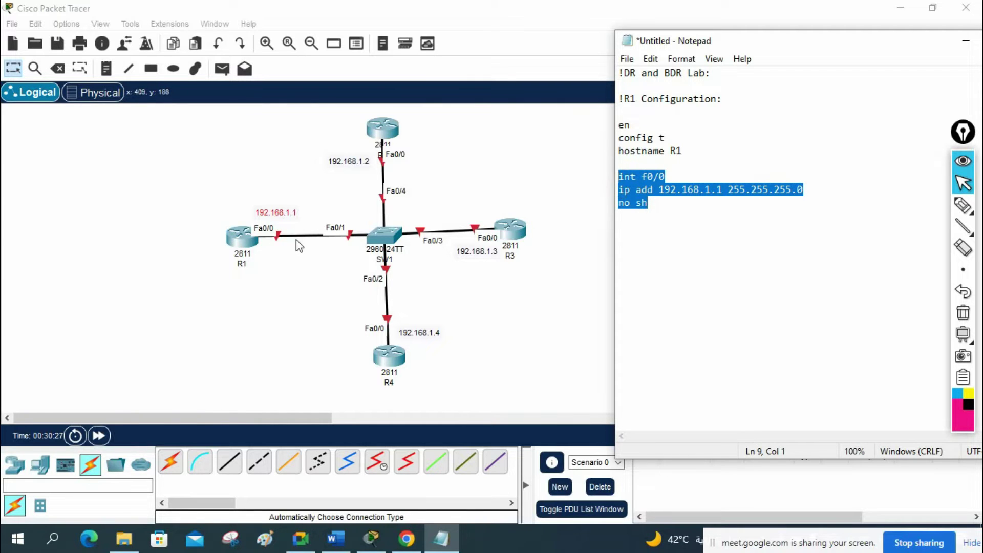
{"action": "left_click", "coordinate": [716, 219]}
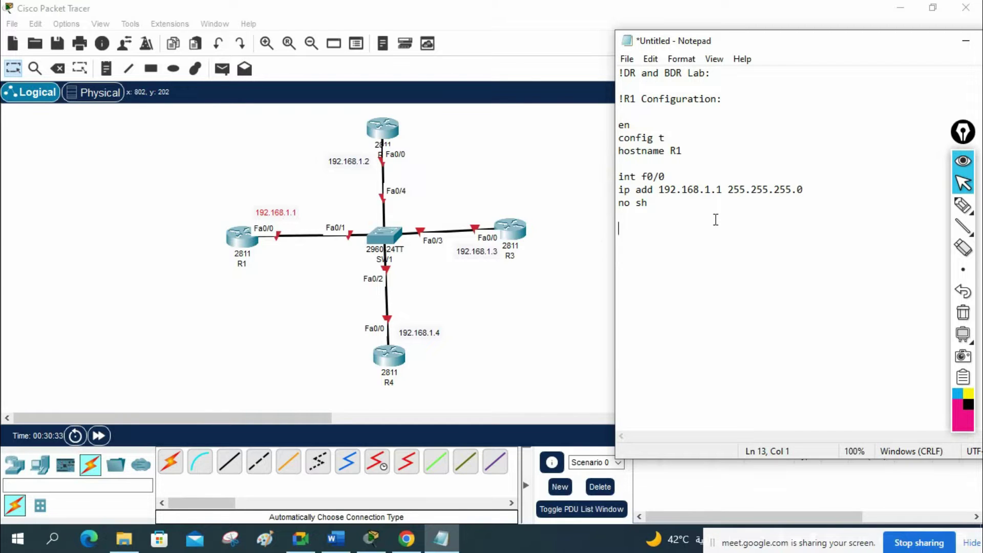
Add router ospf 1, then int f0/0 with ip ospf 1 area 0
{"action": "type", "text": "router ospf 1"}
{"action": "key", "text": "Return"}
{"action": "type", "text": "int f0/0"}
{"action": "key", "text": "Return"}
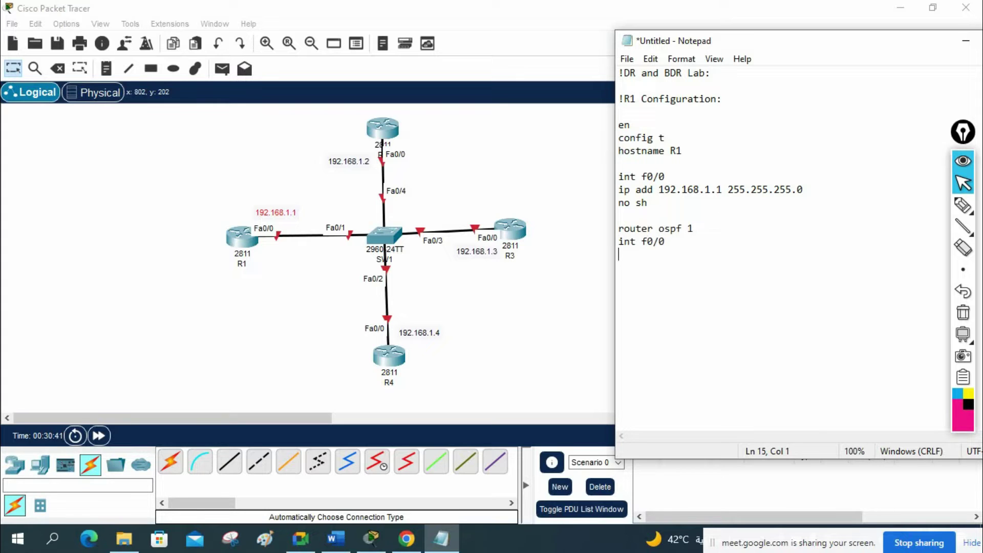
{"action": "type", "text": "ip ospf 1 area 0"}
{"action": "key", "text": "Return"}
{"action": "left_click", "coordinate": [963, 205]}
{"action": "left_click_drag", "start_coordinate": [618, 237], "coordinate": [681, 236]}
{"action": "mouse_move", "coordinate": [723, 206]}
{"action": "left_mouse_down"}
{"action": "mouse_move", "coordinate": [691, 227]}
{"action": "mouse_move", "coordinate": [704, 229]}
{"action": "left_mouse_up"}
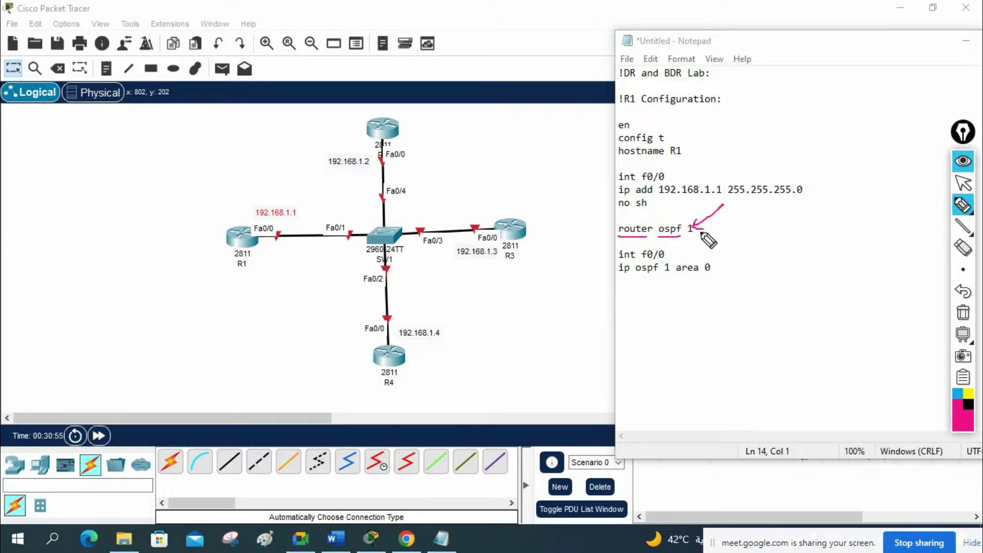
{"action": "mouse_move", "coordinate": [219, 174]}
{"action": "left_mouse_down"}
{"action": "mouse_move", "coordinate": [240, 225]}
{"action": "mouse_move", "coordinate": [232, 221]}
{"action": "left_mouse_up"}
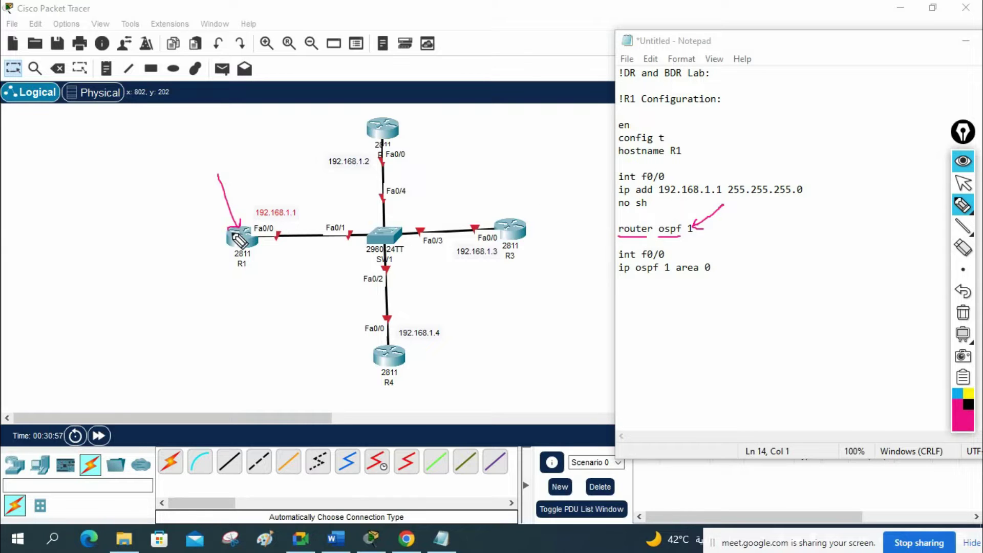
{"action": "mouse_move", "coordinate": [548, 151]}
{"action": "left_mouse_down"}
{"action": "mouse_move", "coordinate": [518, 210]}
{"action": "mouse_move", "coordinate": [527, 206]}
{"action": "left_mouse_up"}
{"action": "left_click_drag", "start_coordinate": [319, 364], "coordinate": [371, 337]}
{"action": "mouse_move", "coordinate": [442, 123]}
{"action": "left_mouse_down"}
{"action": "mouse_move", "coordinate": [393, 133]}
{"action": "mouse_move", "coordinate": [409, 136]}
{"action": "left_mouse_up"}
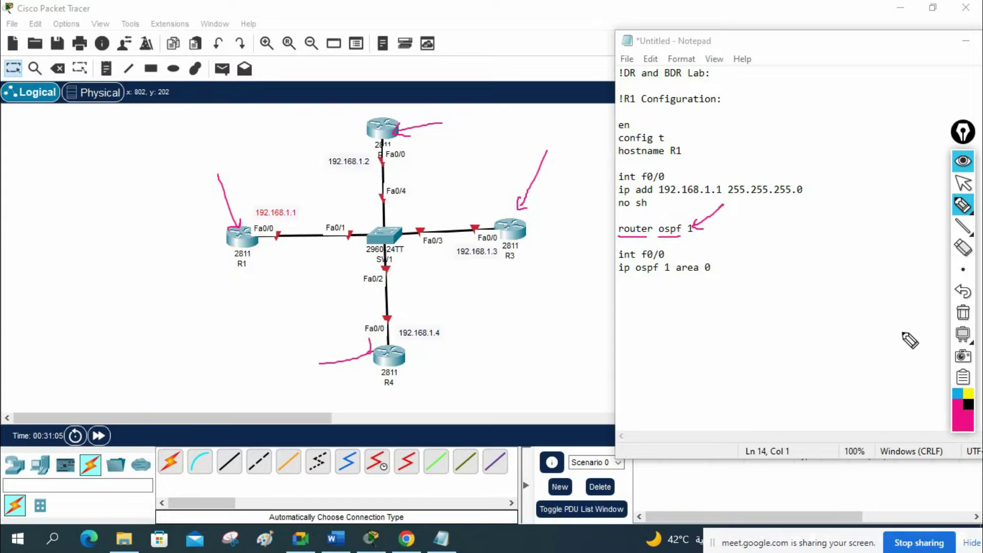
{"action": "left_click", "coordinate": [962, 312]}
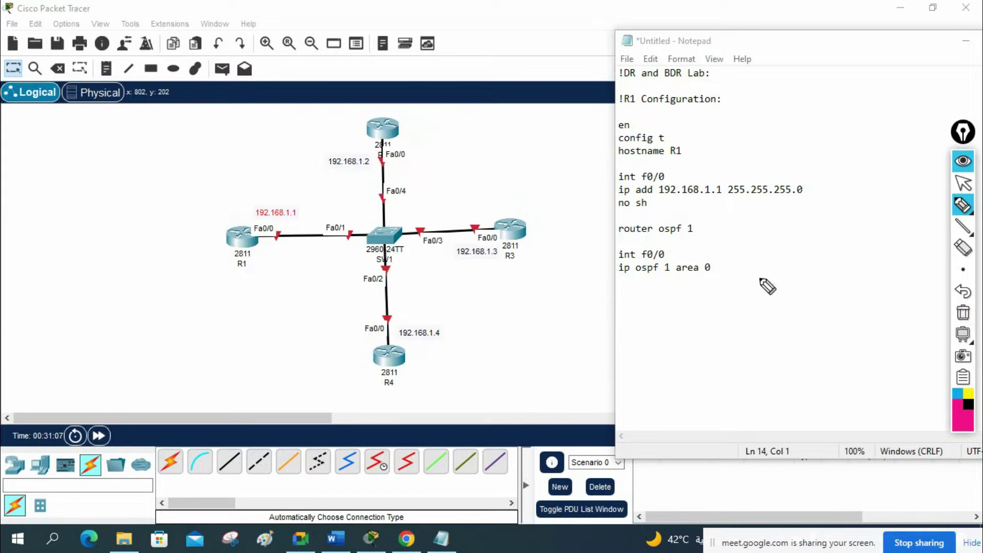
{"action": "left_click", "coordinate": [618, 236]}
{"action": "left_click_drag", "start_coordinate": [618, 234], "coordinate": [681, 234]}
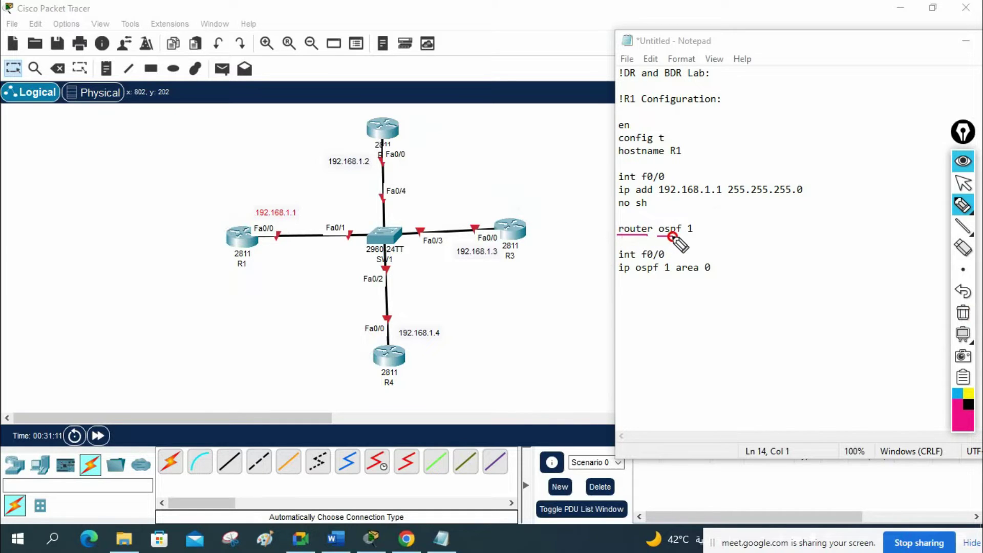
{"action": "mouse_move", "coordinate": [725, 207]}
{"action": "left_mouse_down"}
{"action": "mouse_move", "coordinate": [701, 228]}
{"action": "mouse_move", "coordinate": [710, 231]}
{"action": "left_mouse_up"}
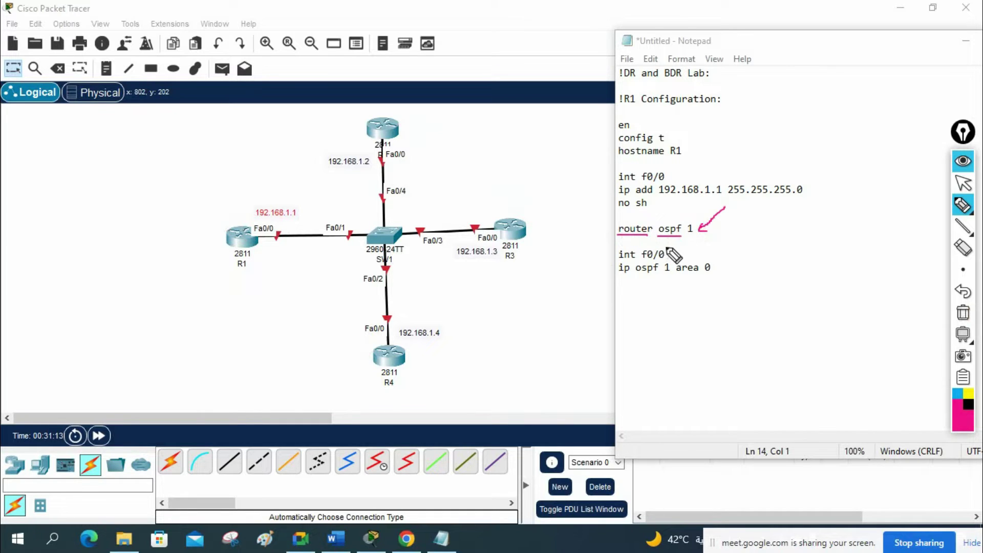
{"action": "mouse_move", "coordinate": [275, 219]}
{"action": "left_mouse_down"}
{"action": "mouse_move", "coordinate": [250, 232]}
{"action": "mouse_move", "coordinate": [269, 252]}
{"action": "mouse_move", "coordinate": [269, 225]}
{"action": "left_mouse_up"}
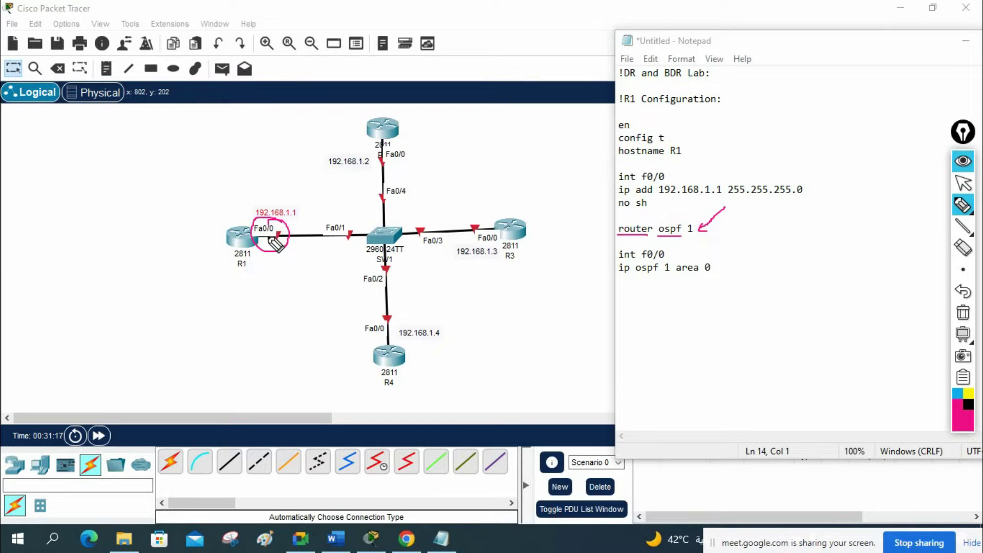
{"action": "left_click_drag", "start_coordinate": [245, 284], "coordinate": [266, 228]}
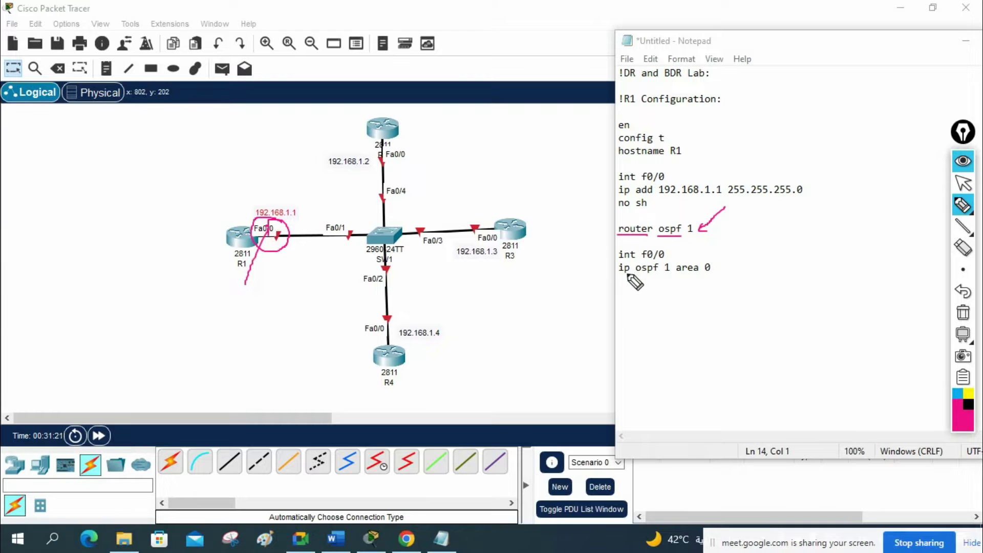
{"action": "left_click_drag", "start_coordinate": [617, 277], "coordinate": [651, 277]}
{"action": "mouse_move", "coordinate": [699, 217]}
{"action": "left_mouse_down"}
{"action": "mouse_move", "coordinate": [684, 236]}
{"action": "mouse_move", "coordinate": [699, 231]}
{"action": "mouse_move", "coordinate": [690, 218]}
{"action": "mouse_move", "coordinate": [692, 238]}
{"action": "mouse_move", "coordinate": [670, 265]}
{"action": "mouse_move", "coordinate": [677, 276]}
{"action": "mouse_move", "coordinate": [708, 277]}
{"action": "left_mouse_up"}
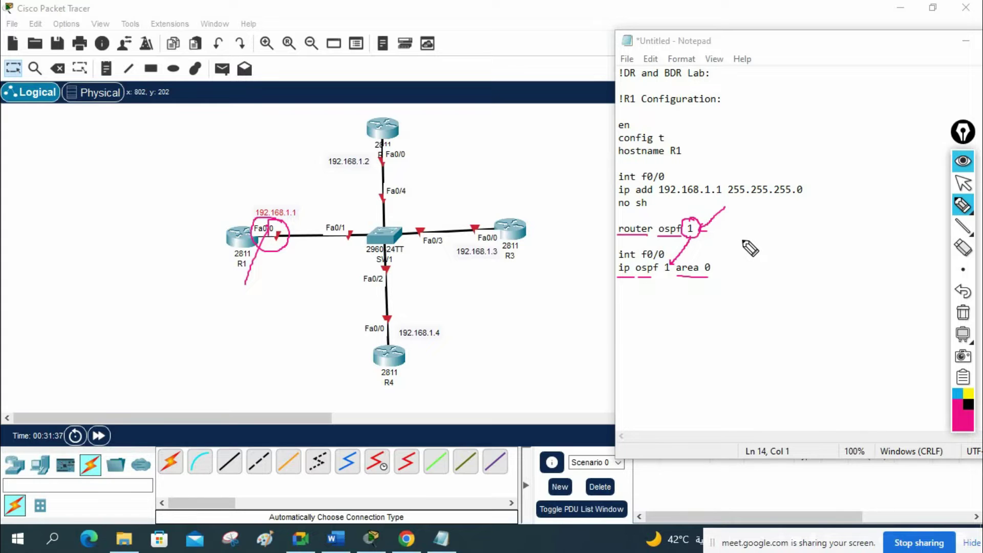
{"action": "mouse_move", "coordinate": [755, 227]}
{"action": "left_mouse_down"}
{"action": "mouse_move", "coordinate": [714, 267]}
{"action": "mouse_move", "coordinate": [729, 266]}
{"action": "left_mouse_up"}
{"action": "left_click", "coordinate": [610, 288]}
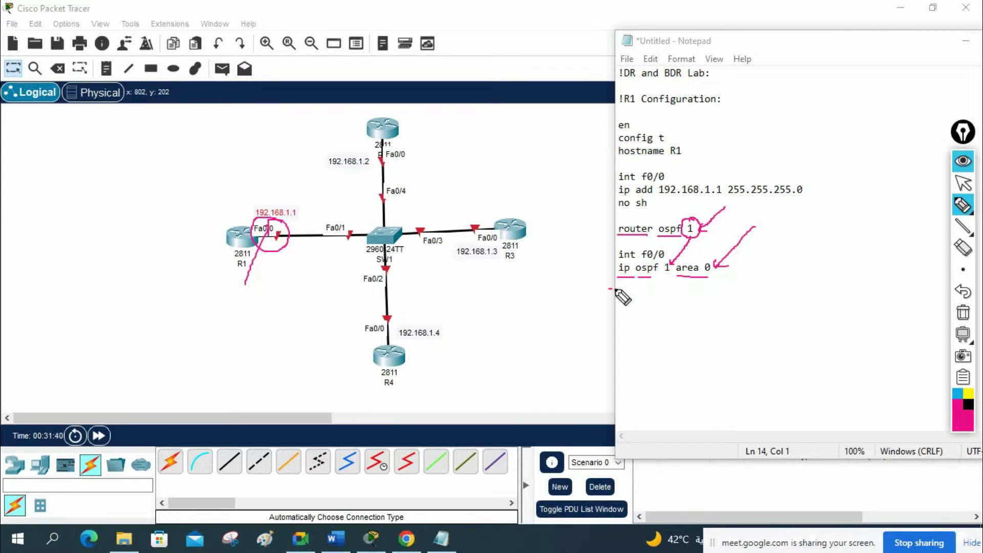
{"action": "left_click", "coordinate": [963, 313]}
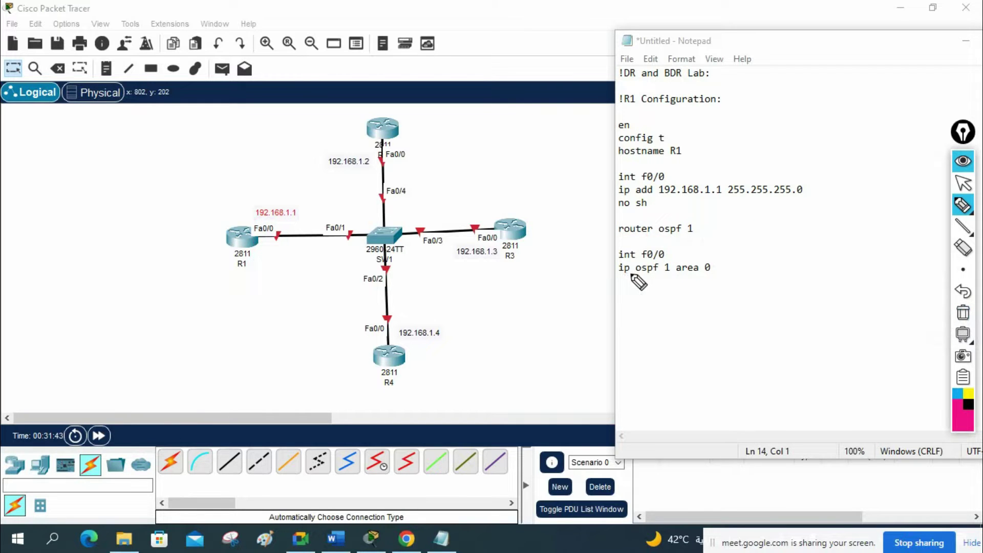
{"action": "mouse_move", "coordinate": [697, 221]}
{"action": "left_mouse_down"}
{"action": "mouse_move", "coordinate": [661, 268]}
{"action": "mouse_move", "coordinate": [668, 275]}
{"action": "mouse_move", "coordinate": [665, 242]}
{"action": "mouse_move", "coordinate": [614, 248]}
{"action": "mouse_move", "coordinate": [616, 261]}
{"action": "mouse_move", "coordinate": [674, 251]}
{"action": "left_mouse_up"}
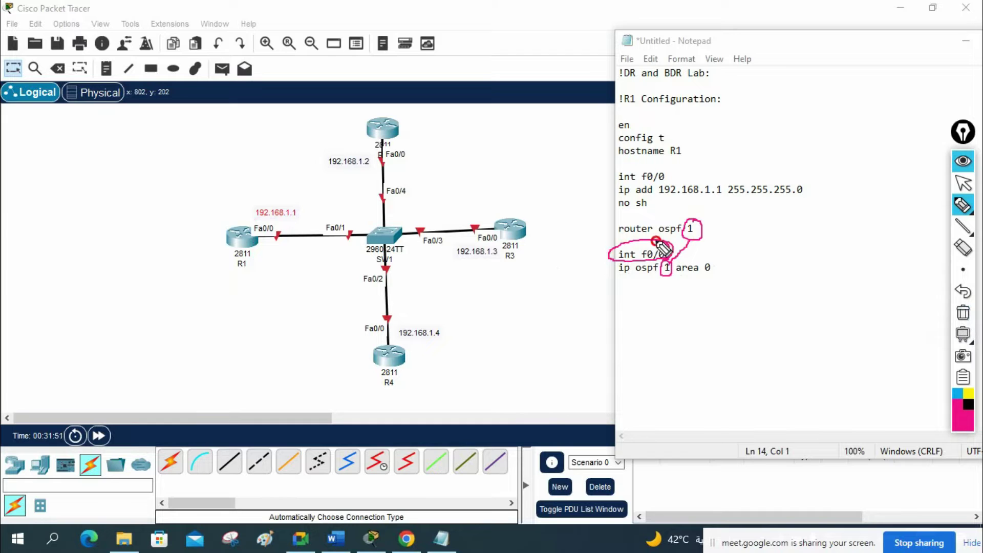
{"action": "mouse_move", "coordinate": [260, 296]}
{"action": "left_mouse_down"}
{"action": "mouse_move", "coordinate": [258, 243]}
{"action": "mouse_move", "coordinate": [279, 240]}
{"action": "left_mouse_up"}
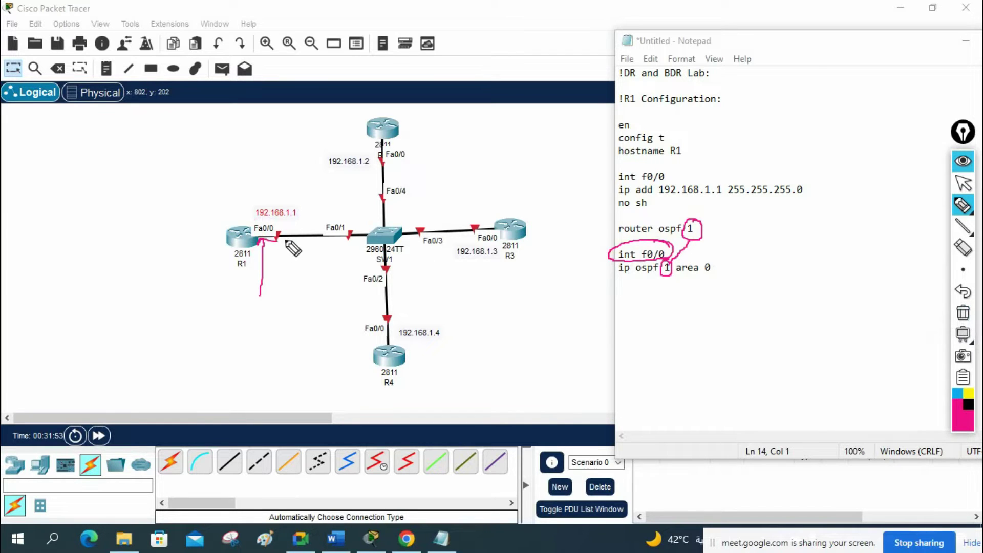
{"action": "left_click_drag", "start_coordinate": [342, 297], "coordinate": [375, 308]}
{"action": "left_click_drag", "start_coordinate": [458, 287], "coordinate": [482, 248]}
{"action": "left_click_drag", "start_coordinate": [350, 178], "coordinate": [373, 152]}
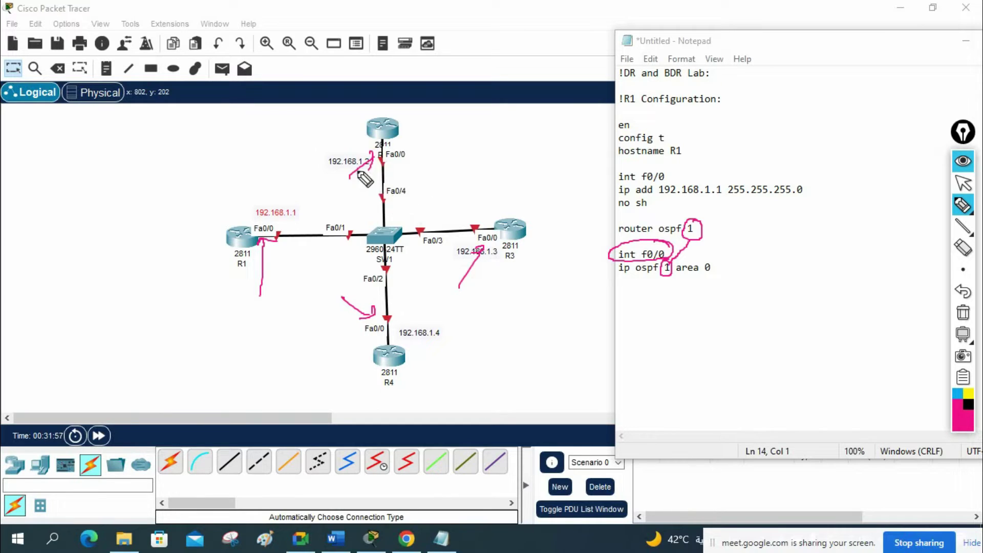
{"action": "left_click", "coordinate": [962, 312]}
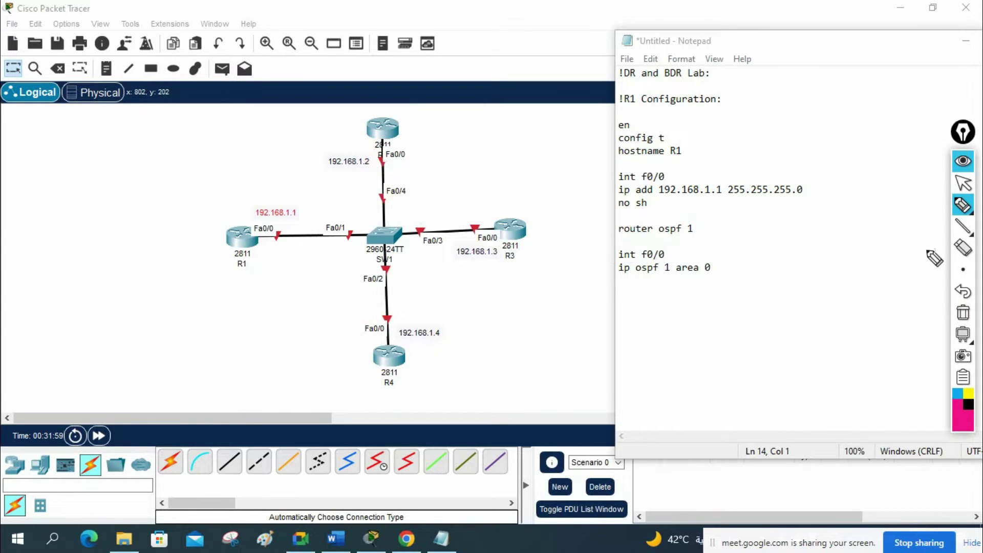
{"action": "left_click", "coordinate": [962, 183]}
{"action": "left_click_drag", "start_coordinate": [714, 267], "coordinate": [612, 233]}
{"action": "left_click", "coordinate": [725, 262]}
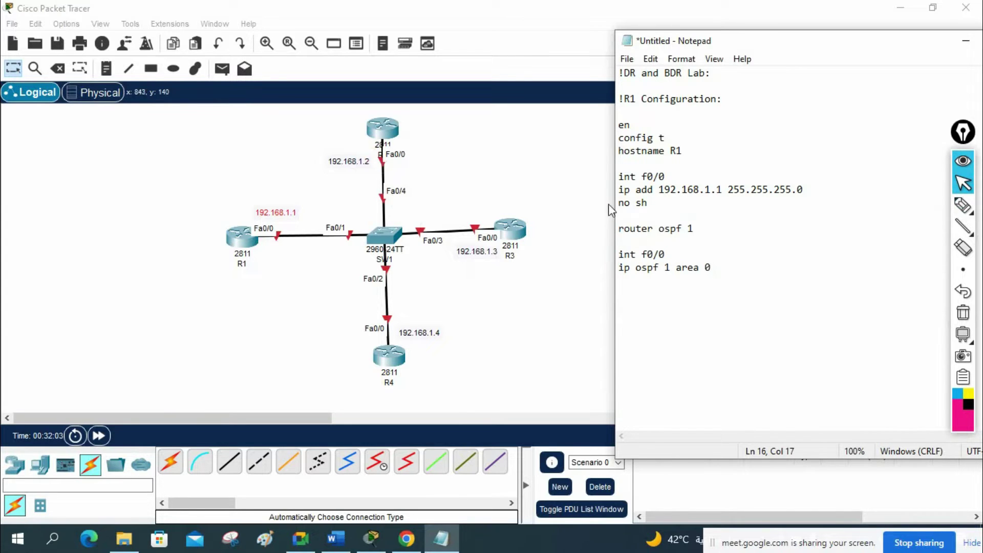
Remove the blank line after router ospf 1, add a dashed separator, and paste the R1 block below it
{"action": "left_click", "coordinate": [620, 240]}
{"action": "key", "text": "Delete"}
{"action": "left_click_drag", "start_coordinate": [733, 262], "coordinate": [614, 99]}
{"action": "key", "text": "ctrl+c"}
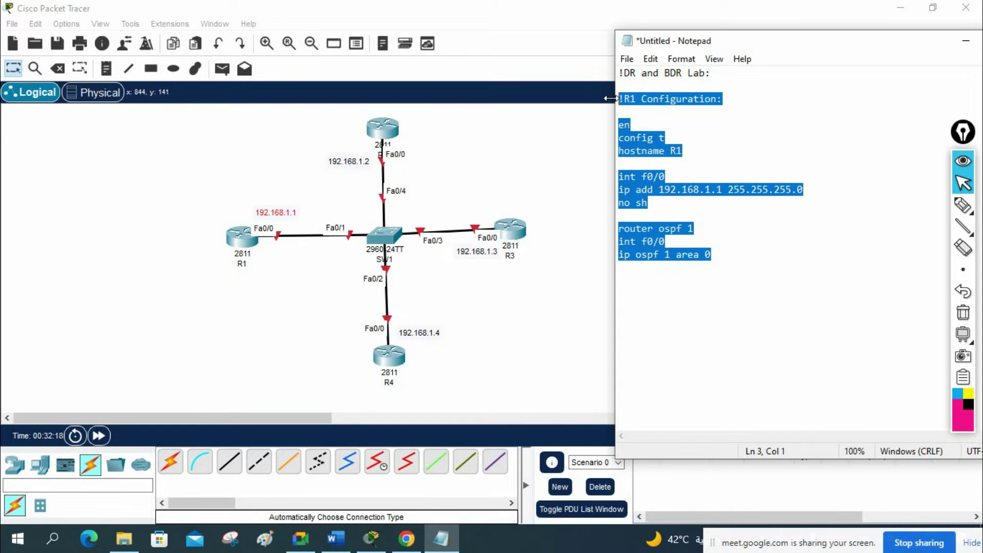
{"action": "left_click", "coordinate": [727, 250]}
{"action": "type", "text": "1"}
{"action": "key", "text": "BackSpace"}
{"action": "type", "text": "-------------------------"}
{"action": "key", "text": "Return"}
{"action": "key", "text": "ctrl+v"}
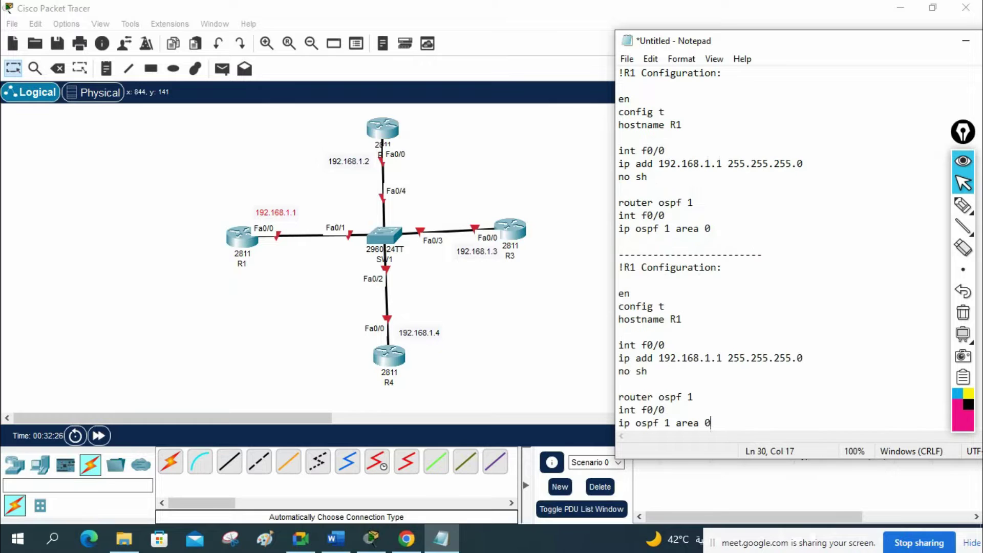
Change the copy's heading and hostname to R2 and select the IP's last digit
{"action": "left_click_drag", "start_coordinate": [741, 41], "coordinate": [734, 26]}
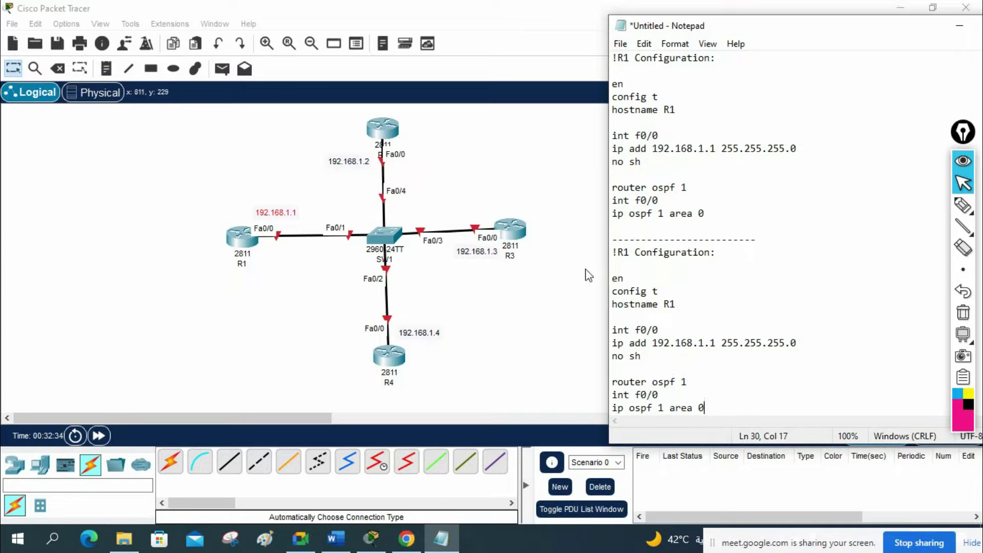
{"action": "left_click", "coordinate": [624, 254]}
{"action": "left_click_drag", "start_coordinate": [625, 254], "coordinate": [627, 254]}
{"action": "type", "text": "2"}
{"action": "left_click_drag", "start_coordinate": [670, 304], "coordinate": [676, 304]}
{"action": "type", "text": "2"}
{"action": "left_click_drag", "start_coordinate": [717, 343], "coordinate": [713, 350]}
Add a dashed separator after the R2 block and paste a copy of R2's block below it
{"action": "left_click_drag", "start_coordinate": [706, 409], "coordinate": [613, 252]}
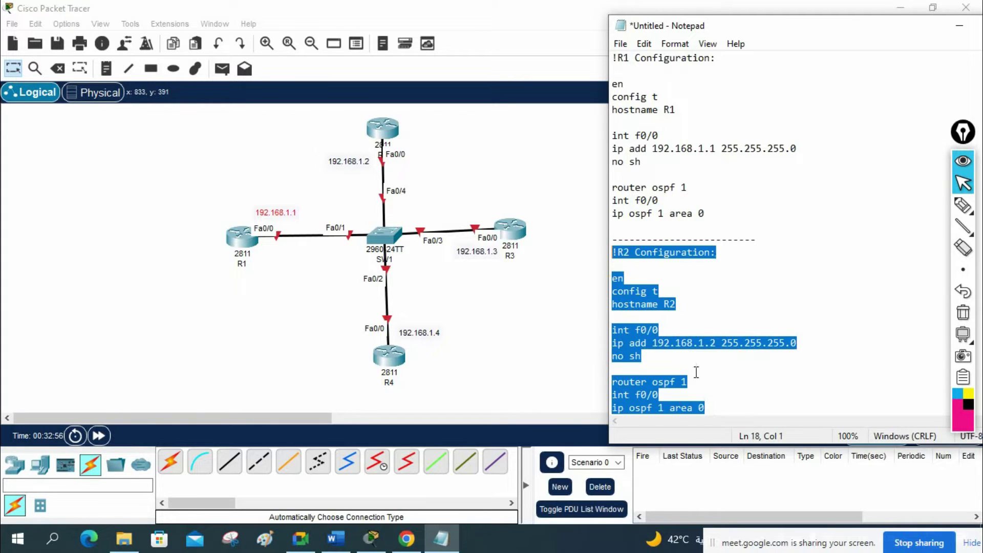
{"action": "left_click", "coordinate": [723, 411]}
{"action": "key", "text": "Return"}
{"action": "key", "text": "Return"}
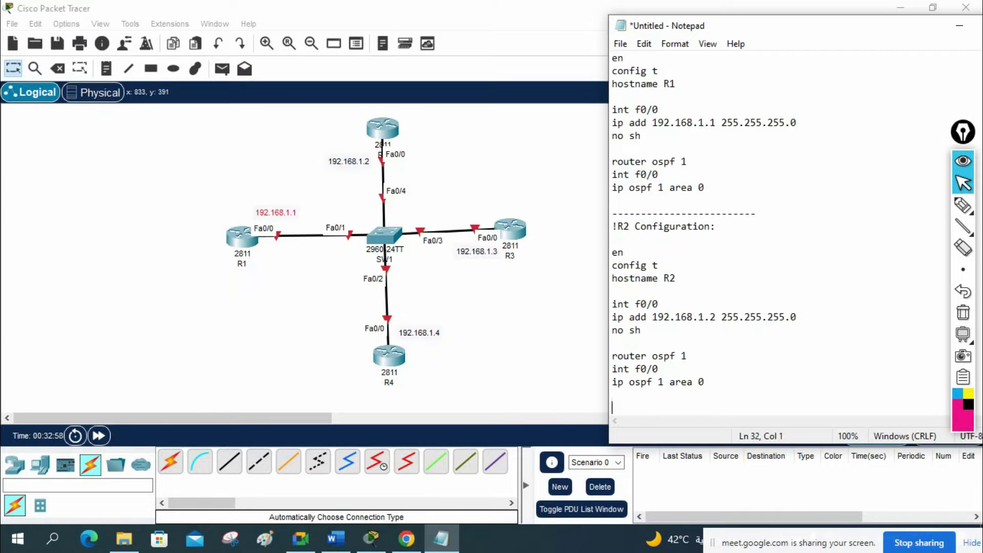
{"action": "type", "text": "------------------------------"}
{"action": "key", "text": "Return"}
{"action": "key", "text": "Return"}
{"action": "left_click_drag", "start_coordinate": [717, 355], "coordinate": [608, 205]}
{"action": "key", "text": "ctrl+c"}
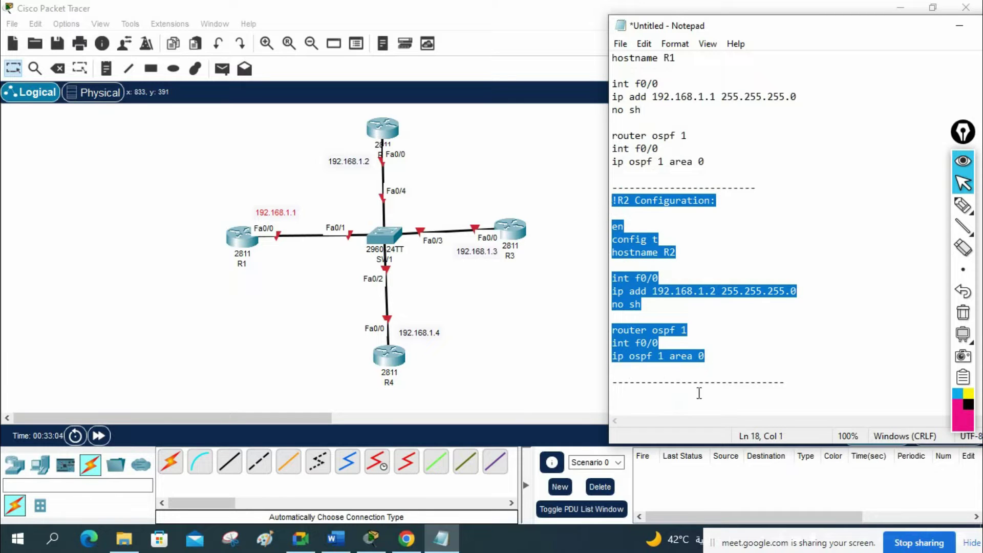
{"action": "left_click", "coordinate": [813, 382]}
{"action": "key", "text": "Return"}
{"action": "key", "text": "ctrl+v"}
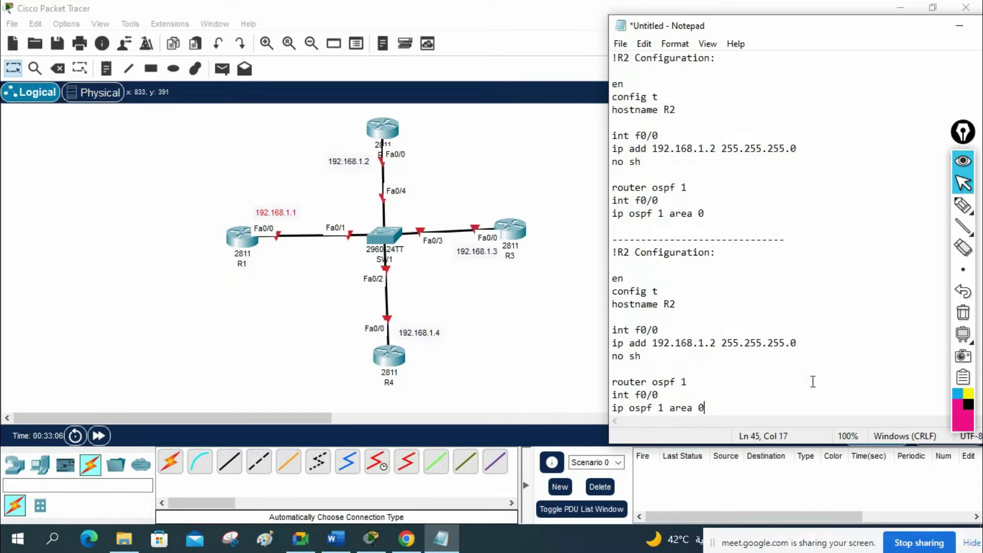
Turn the copy into R3: heading R3, hostname R3, address 192.168.1.3
{"action": "left_click_drag", "start_coordinate": [630, 253], "coordinate": [624, 252]}
{"action": "type", "text": "3"}
{"action": "left_click_drag", "start_coordinate": [671, 304], "coordinate": [675, 305]}
{"action": "type", "text": "3"}
{"action": "left_click_drag", "start_coordinate": [717, 342], "coordinate": [711, 342]}
{"action": "type", "text": "3"}
Copy the R3 block with its separator and paste it at the end
{"action": "scroll", "coordinate": [723, 378], "scroll_direction": "down", "scroll_amount": 1}
{"action": "left_click_drag", "start_coordinate": [722, 385], "coordinate": [635, 356]}
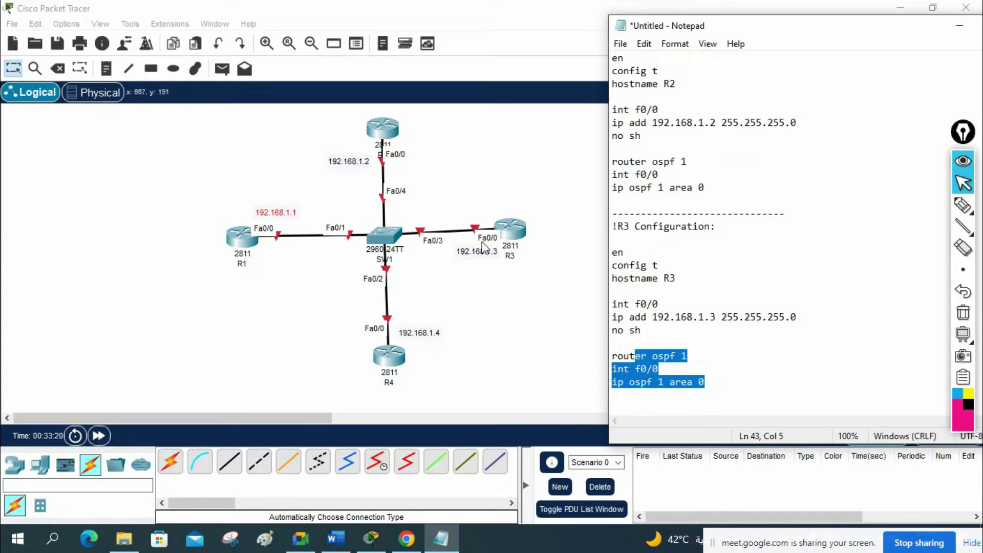
{"action": "left_click_drag", "start_coordinate": [731, 386], "coordinate": [607, 219]}
{"action": "key", "text": "ctrl+c"}
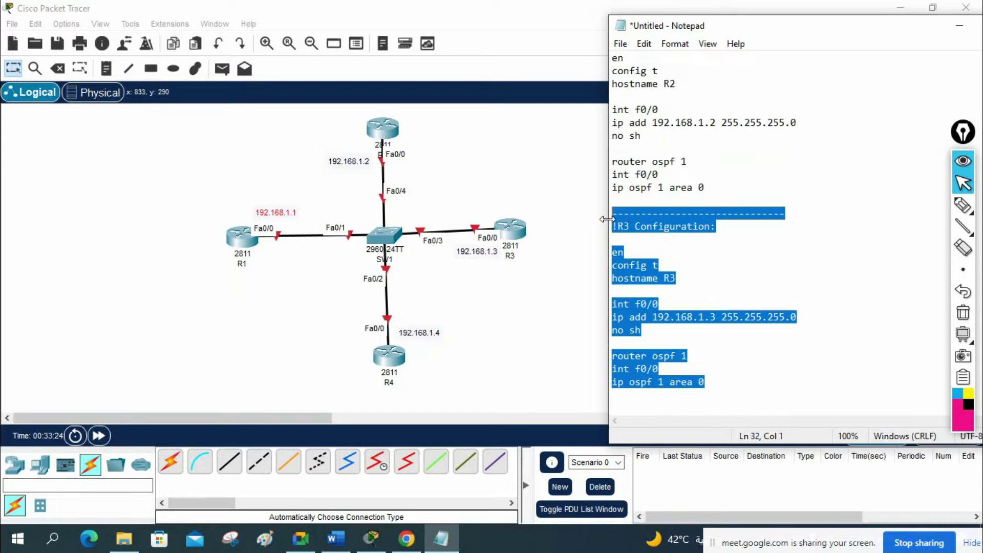
{"action": "left_click", "coordinate": [720, 388]}
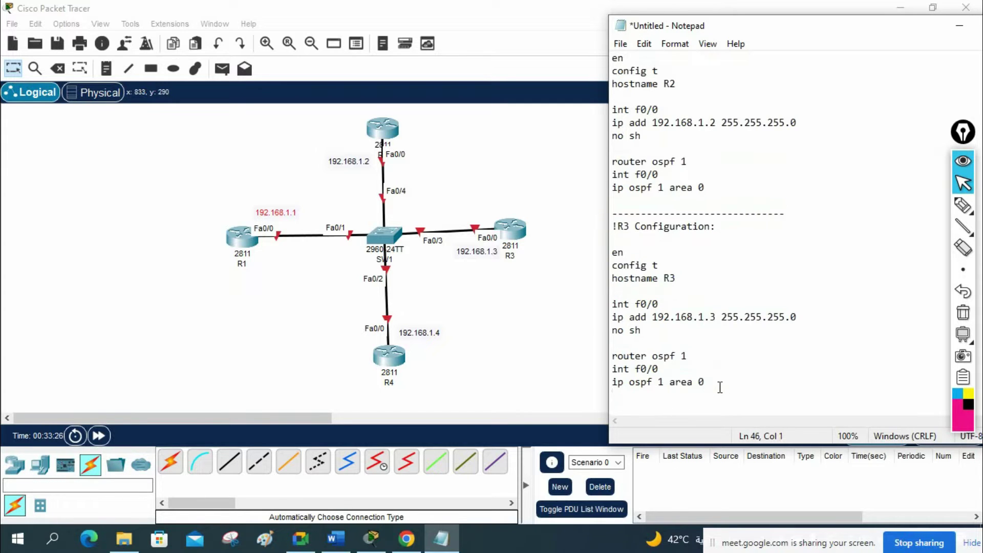
{"action": "key", "text": "ctrl+v"}
Turn the new copy into R4: heading R4, hostname R4, address 192.168.1.4
{"action": "scroll", "coordinate": [675, 303], "scroll_direction": "down", "scroll_amount": 1}
{"action": "left_click_drag", "start_coordinate": [623, 239], "coordinate": [631, 239]}
{"action": "type", "text": "4"}
{"action": "left_click_drag", "start_coordinate": [675, 291], "coordinate": [670, 291]}
{"action": "type", "text": "4"}
{"action": "key", "text": "Down"}
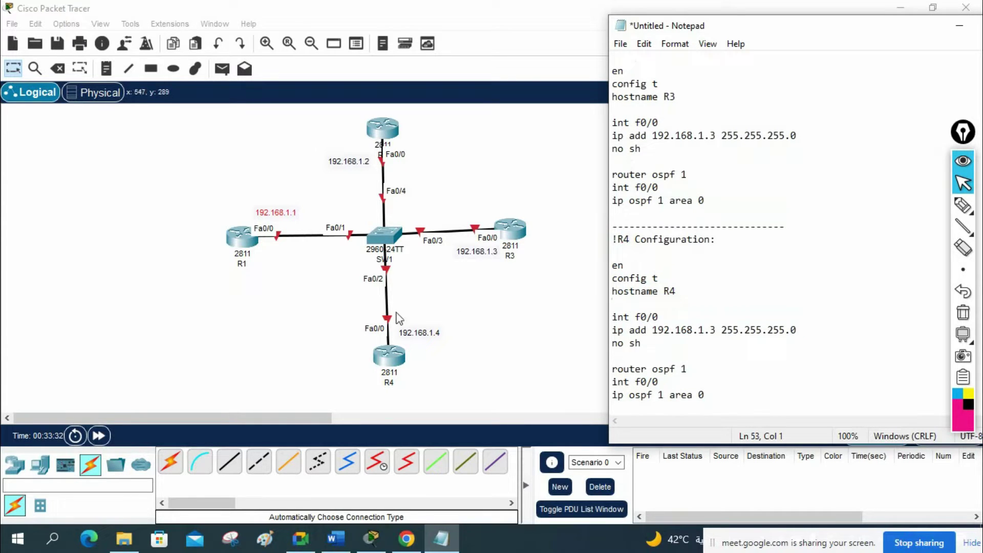
{"action": "left_click_drag", "start_coordinate": [716, 331], "coordinate": [712, 331]}
{"action": "type", "text": "4"}
{"action": "scroll", "coordinate": [755, 401], "scroll_direction": "up", "scroll_amount": 11}
Select R1's block in Notepad and open R1's CLI in a widened window
{"action": "left_click_drag", "start_coordinate": [705, 239], "coordinate": [601, 83]}
{"action": "key", "text": "ctrl+c"}
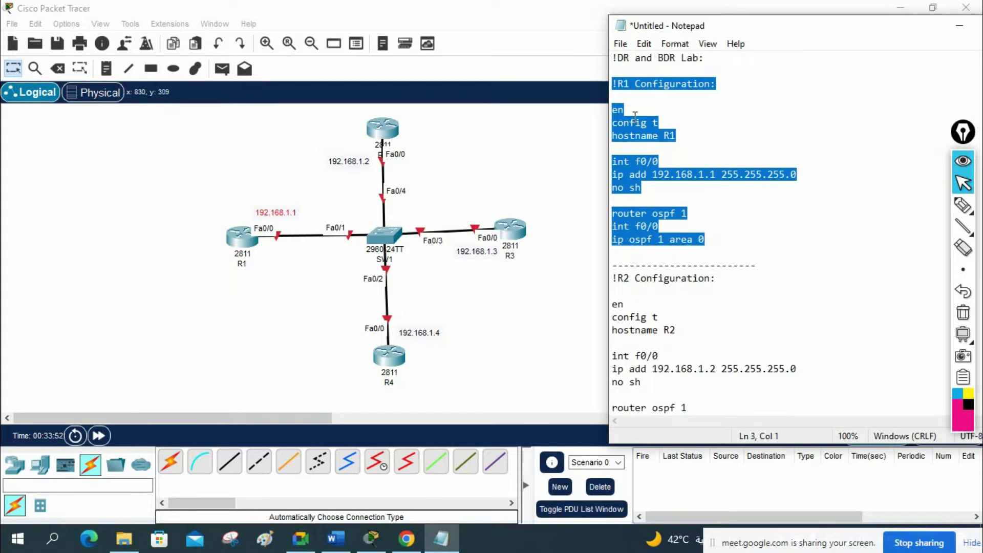
{"action": "left_click", "coordinate": [251, 239]}
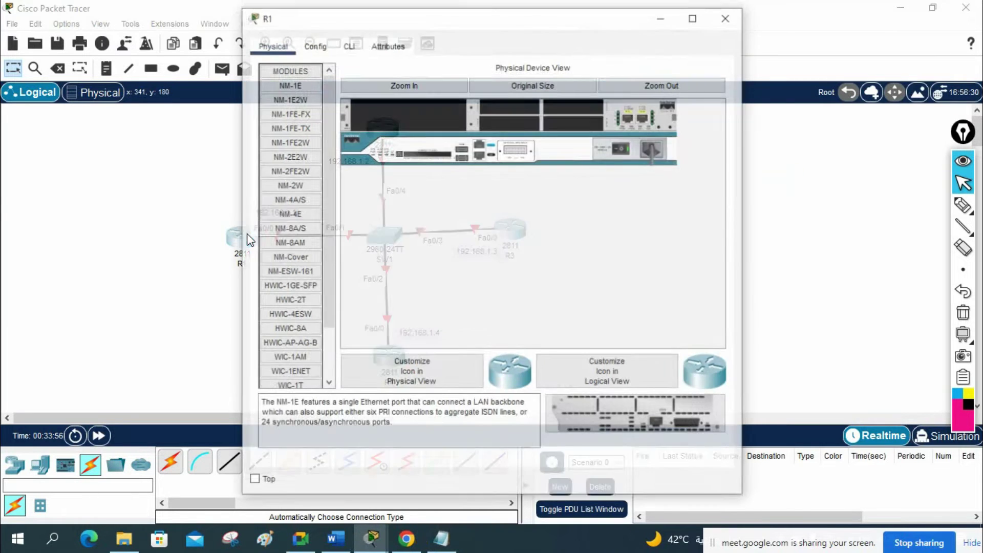
{"action": "left_click", "coordinate": [371, 538]}
{"action": "left_click", "coordinate": [371, 538]}
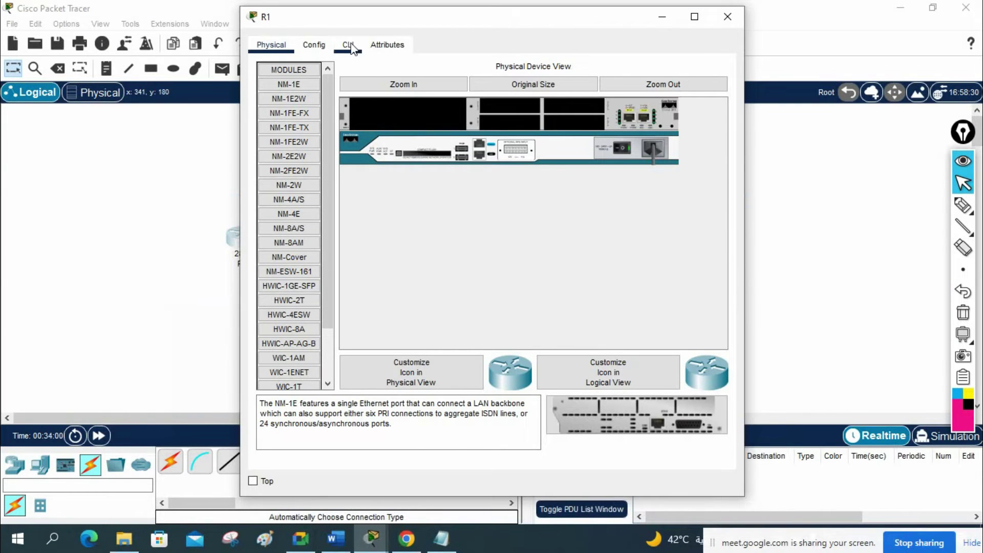
{"action": "left_click", "coordinate": [348, 45]}
{"action": "left_click_drag", "start_coordinate": [745, 238], "coordinate": [980, 236]}
{"action": "left_click_drag", "start_coordinate": [631, 16], "coordinate": [792, 11]}
Paste the R1 script into R1's command line and run it
{"action": "left_click", "coordinate": [849, 368]}
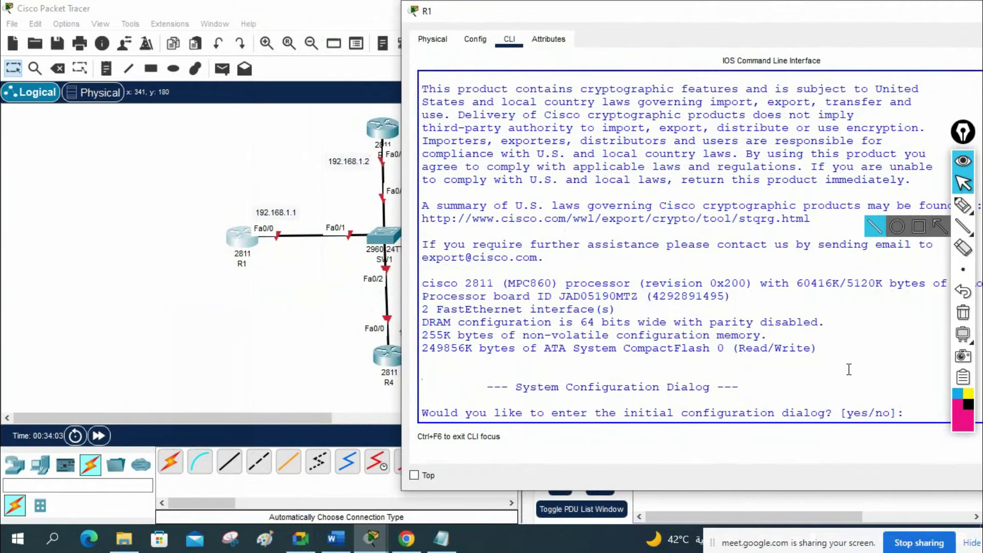
{"action": "key", "text": "Return"}
{"action": "key", "text": "Return"}
{"action": "key", "text": "Return"}
{"action": "key", "text": "Return"}
{"action": "key", "text": "Return"}
{"action": "key", "text": "Return"}
{"action": "key", "text": "Return"}
{"action": "key", "text": "Return"}
{"action": "key", "text": "Return"}
{"action": "key", "text": "Return"}
{"action": "key", "text": "Return"}
{"action": "key", "text": "Return"}
{"action": "key", "text": "Return"}
{"action": "key", "text": "Return"}
{"action": "key", "text": "Return"}
{"action": "key", "text": "Return"}
{"action": "key", "text": "Return"}
{"action": "key", "text": "Return"}
{"action": "key", "text": "Return"}
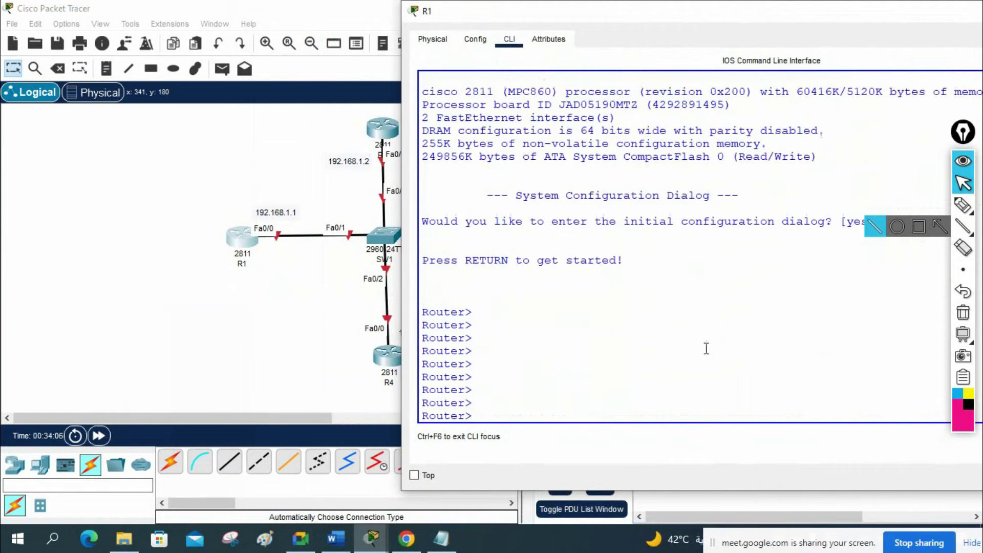
{"action": "right_click", "coordinate": [594, 306]}
{"action": "left_click", "coordinate": [626, 330]}
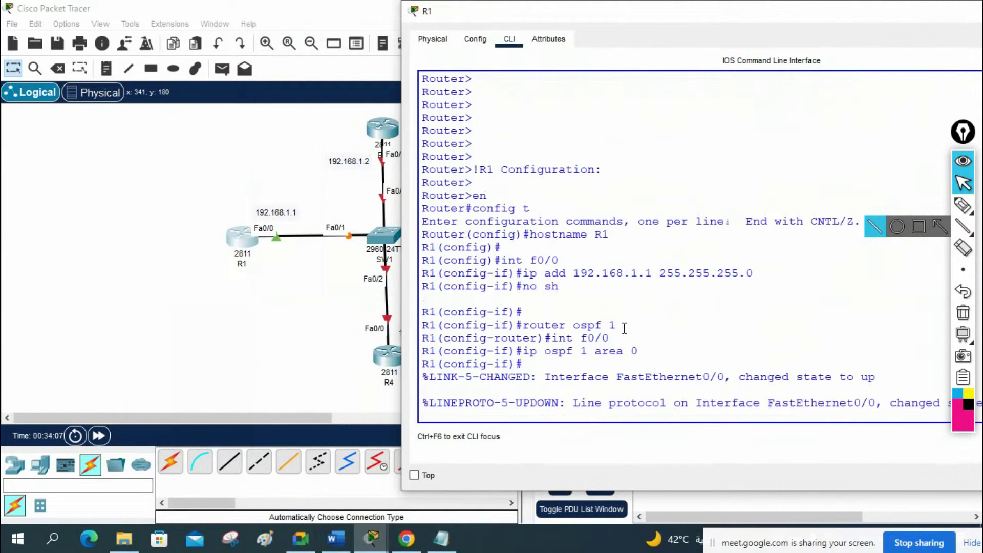
{"action": "left_click_drag", "start_coordinate": [465, 170], "coordinate": [734, 360]}
{"action": "key", "text": "Return"}
{"action": "key", "text": "Return"}
{"action": "key", "text": "Return"}
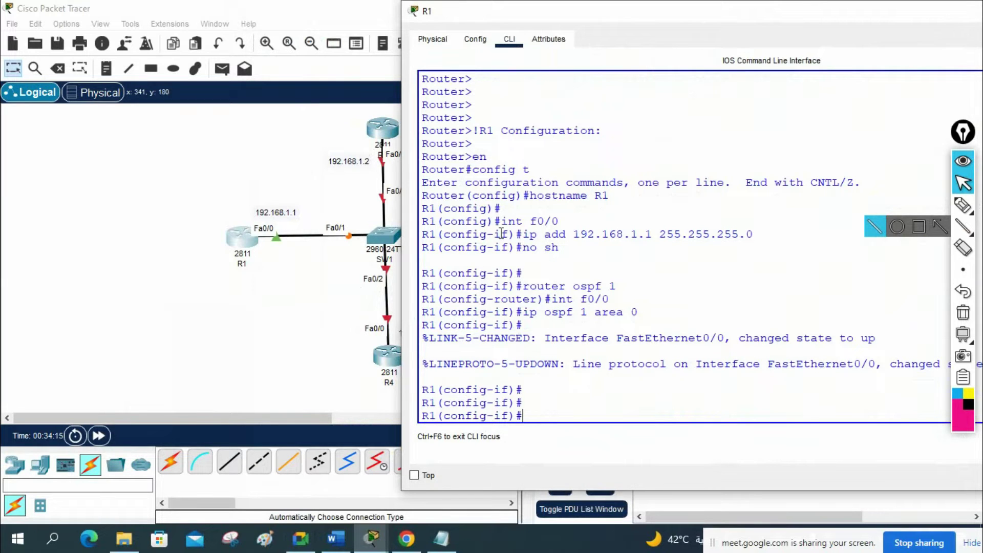
{"action": "left_click_drag", "start_coordinate": [402, 142], "coordinate": [709, 372]}
{"action": "left_click", "coordinate": [332, 171]}
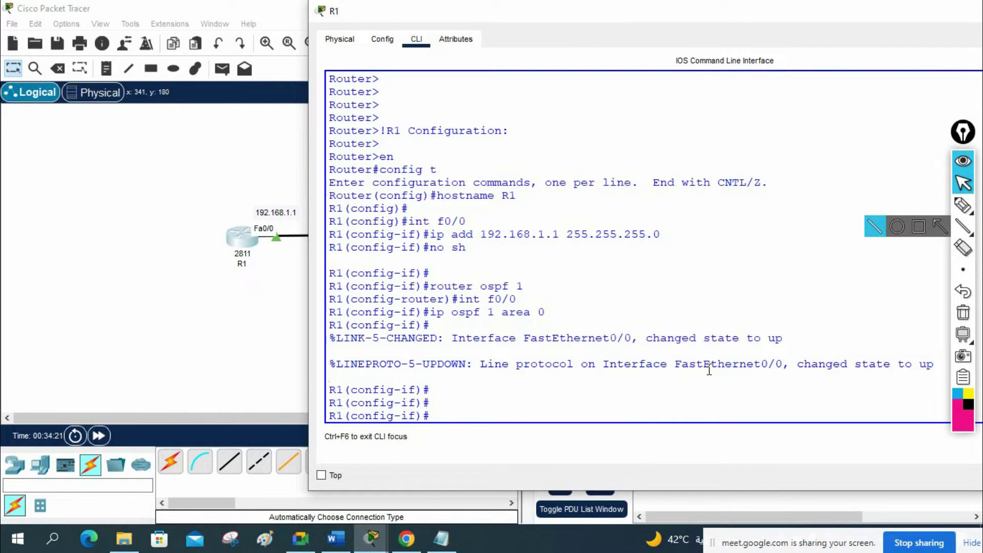
Exit configuration mode, save with wr, and close R1's window
{"action": "key", "text": "ctrl+z"}
{"action": "key", "text": "Return"}
{"action": "key", "text": "Return"}
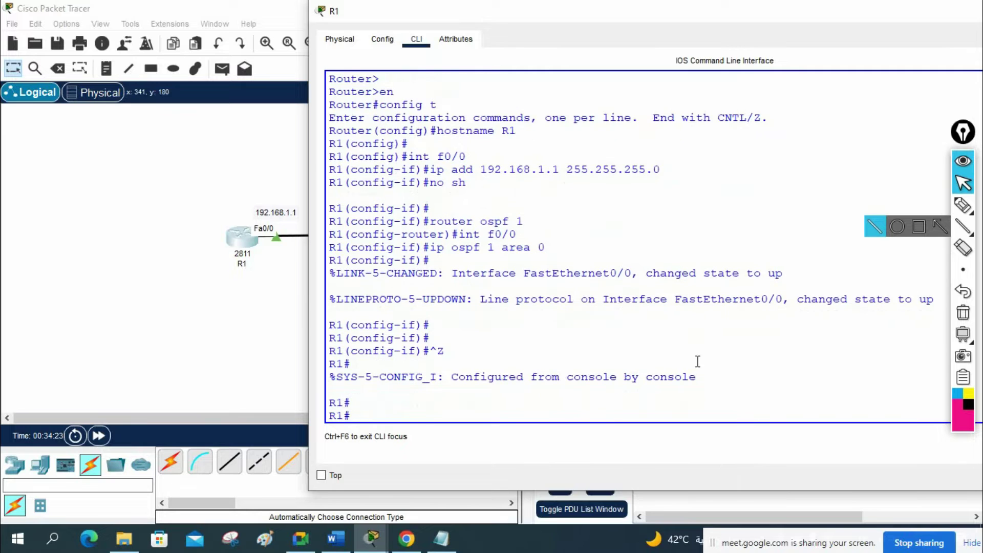
{"action": "type", "text": "wr"}
{"action": "key", "text": "Return"}
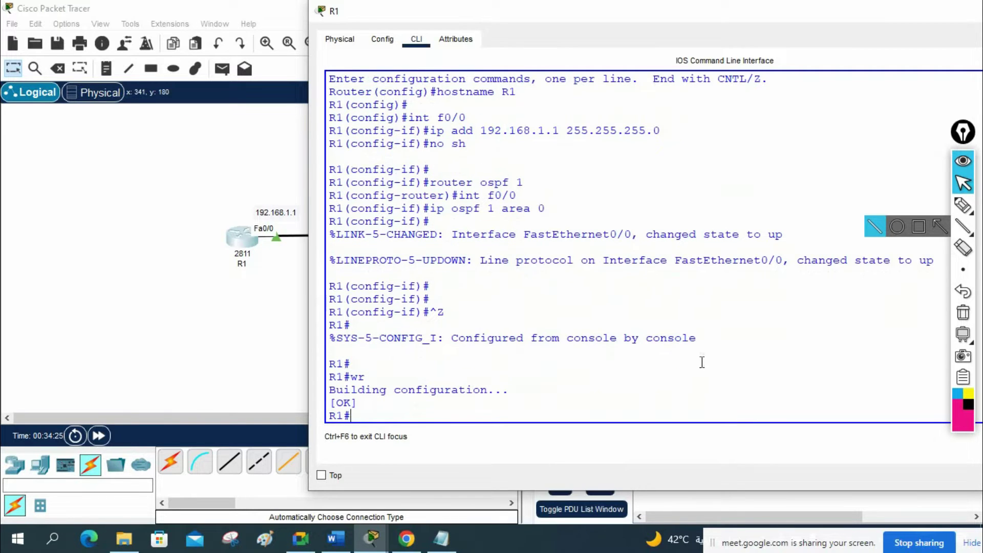
{"action": "left_click_drag", "start_coordinate": [792, 21], "coordinate": [681, 39]}
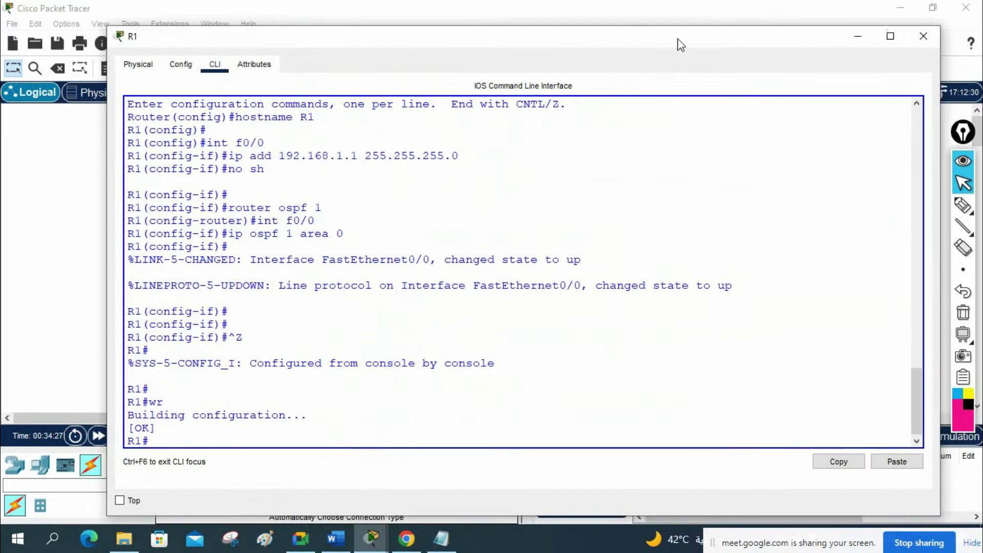
{"action": "left_click", "coordinate": [916, 36]}
Copy the R2 configuration block from Notepad
{"action": "left_click", "coordinate": [442, 538]}
{"action": "scroll", "coordinate": [715, 291], "scroll_direction": "down", "scroll_amount": 3}
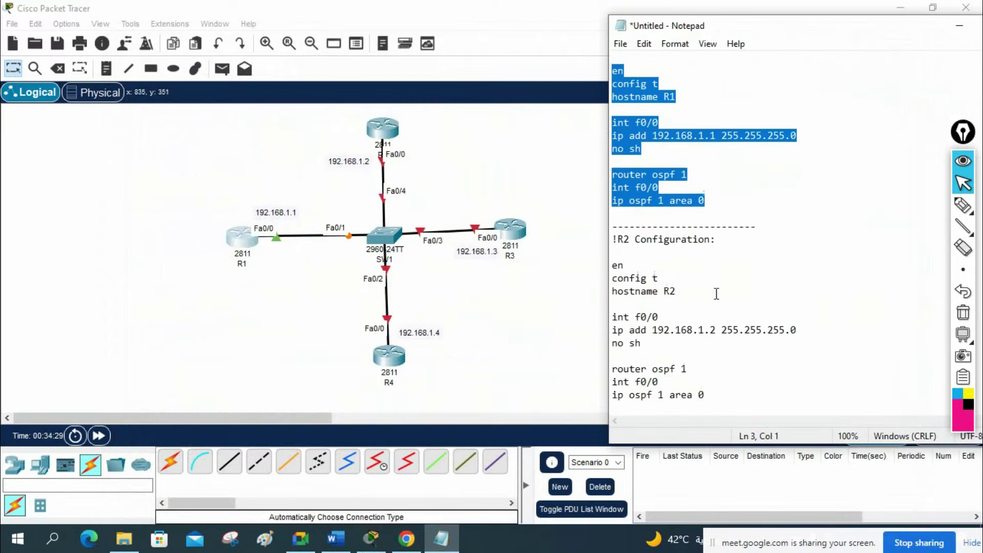
{"action": "left_click_drag", "start_coordinate": [706, 318], "coordinate": [613, 161]}
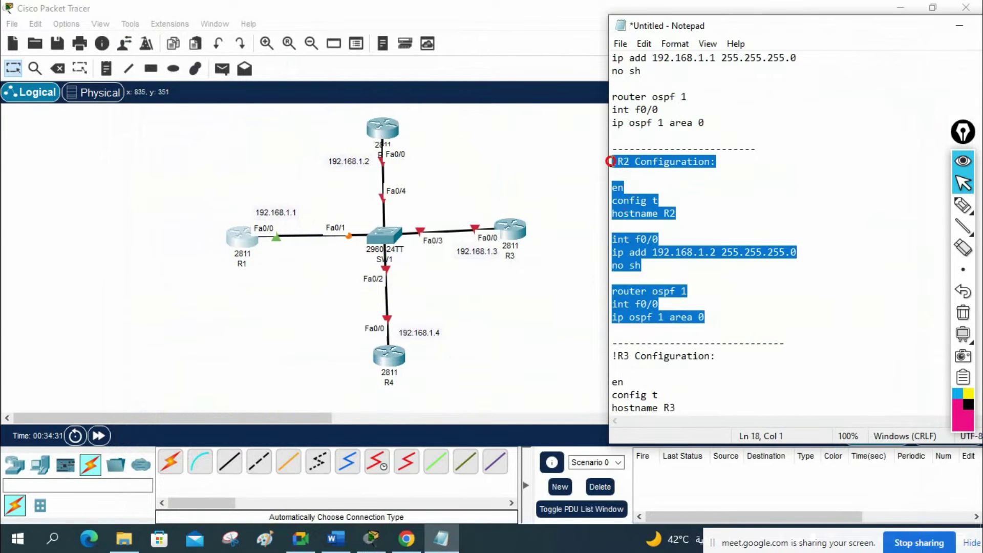
{"action": "right_click", "coordinate": [627, 188]}
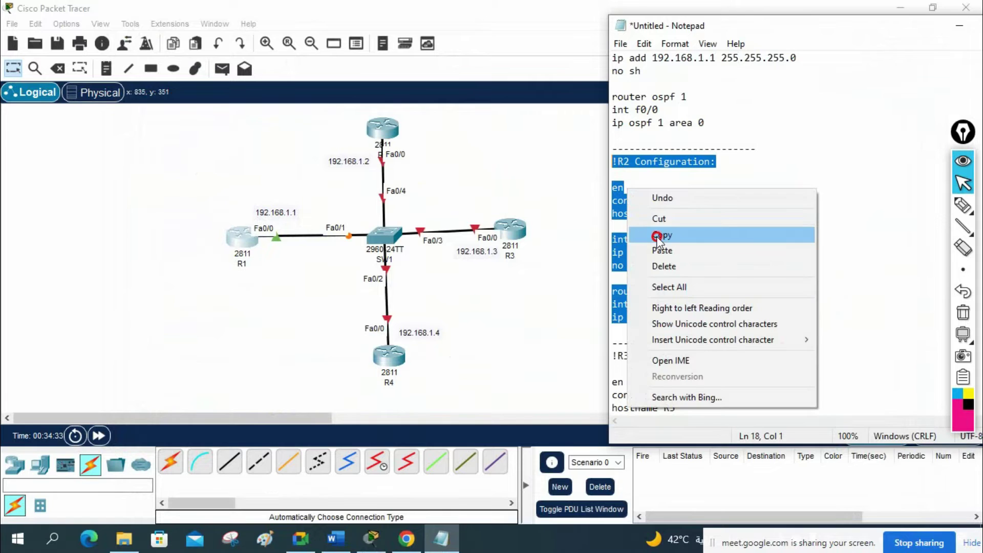
{"action": "left_click", "coordinate": [658, 236]}
Open R2's CLI and paste the R2 script at the prompt
{"action": "left_click", "coordinate": [380, 129]}
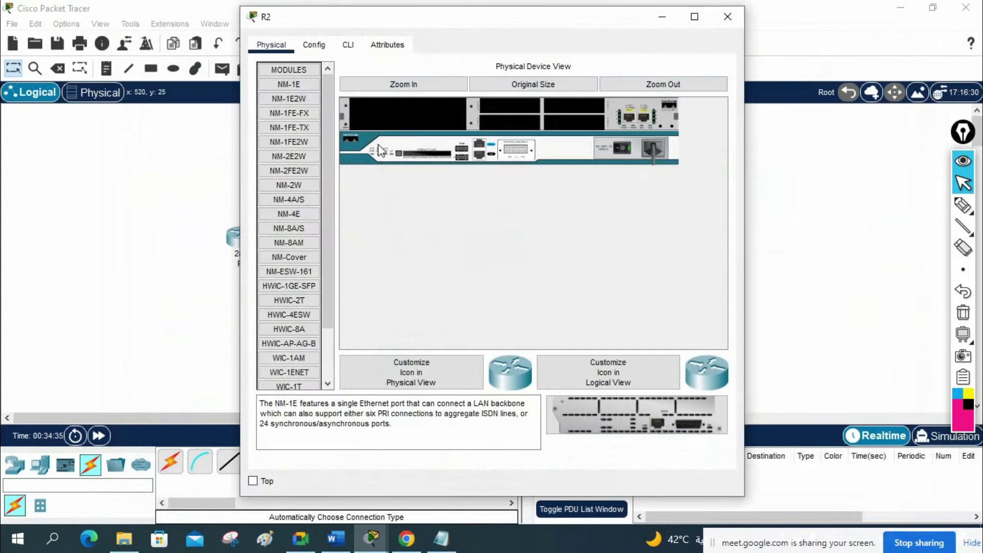
{"action": "left_click", "coordinate": [353, 45]}
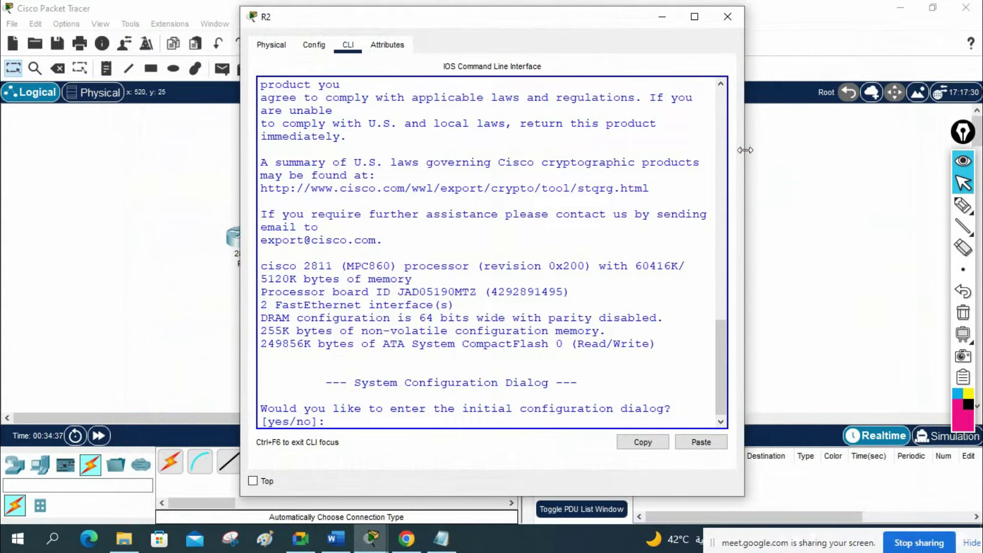
{"action": "left_click_drag", "start_coordinate": [745, 150], "coordinate": [981, 150]}
{"action": "left_click", "coordinate": [786, 254]}
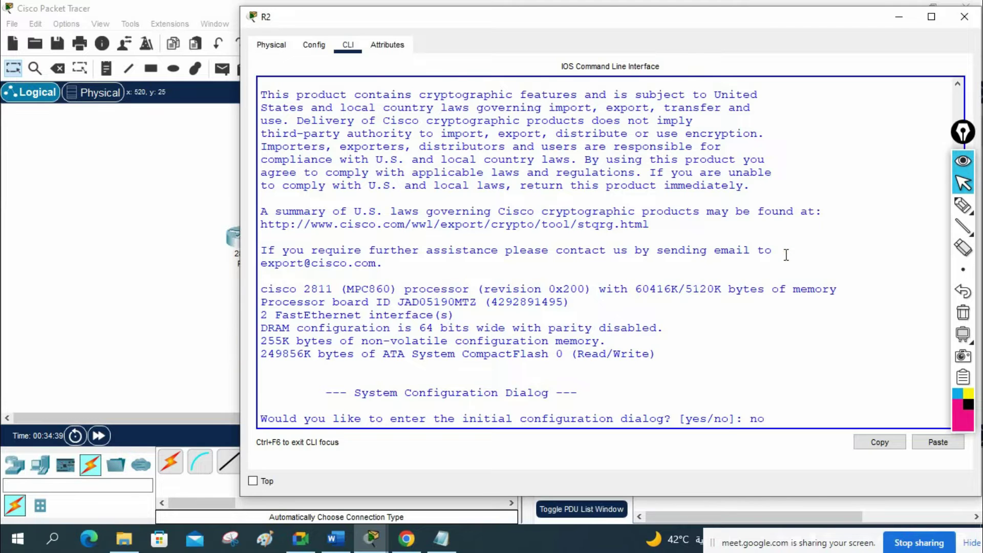
{"action": "key", "text": "Return"}
{"action": "key", "text": "Return"}
{"action": "key", "text": "Return"}
{"action": "key", "text": "Return"}
{"action": "key", "text": "Return"}
{"action": "key", "text": "Return"}
{"action": "key", "text": "Return"}
{"action": "key", "text": "Return"}
{"action": "key", "text": "Return"}
{"action": "key", "text": "Return"}
{"action": "key", "text": "Return"}
{"action": "key", "text": "Return"}
{"action": "key", "text": "Return"}
{"action": "key", "text": "Return"}
{"action": "key", "text": "Return"}
{"action": "key", "text": "Return"}
{"action": "right_click", "coordinate": [441, 294]}
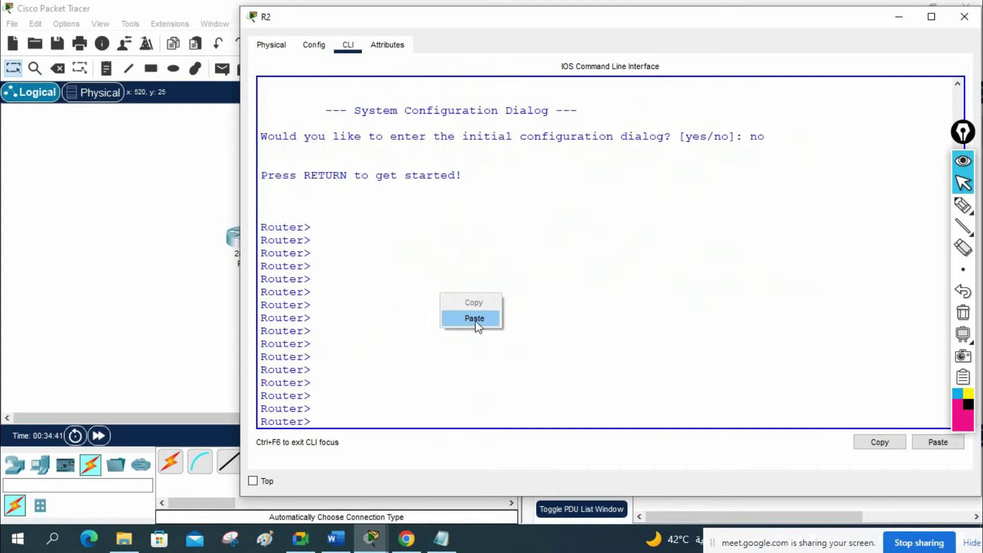
{"action": "left_click", "coordinate": [474, 319]}
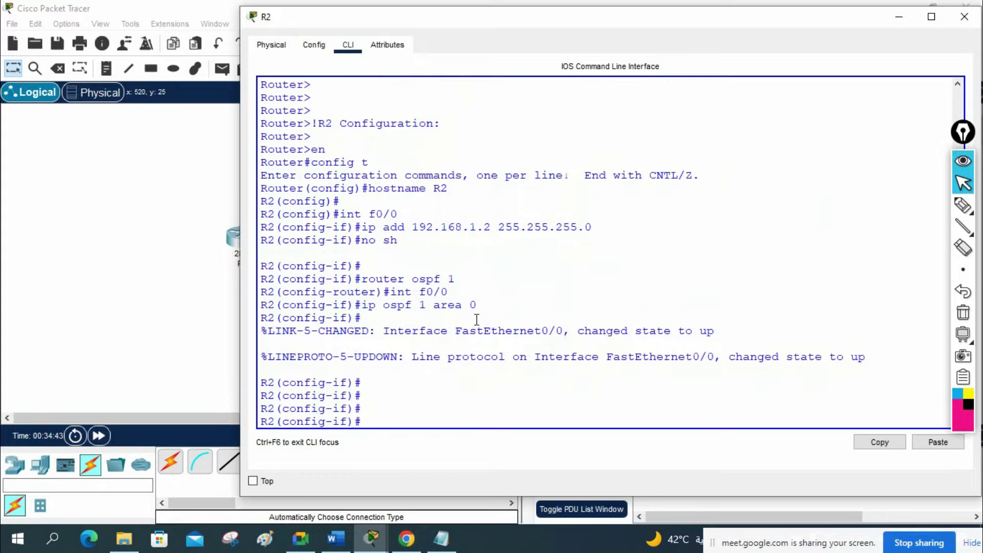
Exit configuration mode, save with wr, and close R2's window
{"action": "key", "text": "ctrl+z"}
{"action": "key", "text": "Return"}
{"action": "key", "text": "Return"}
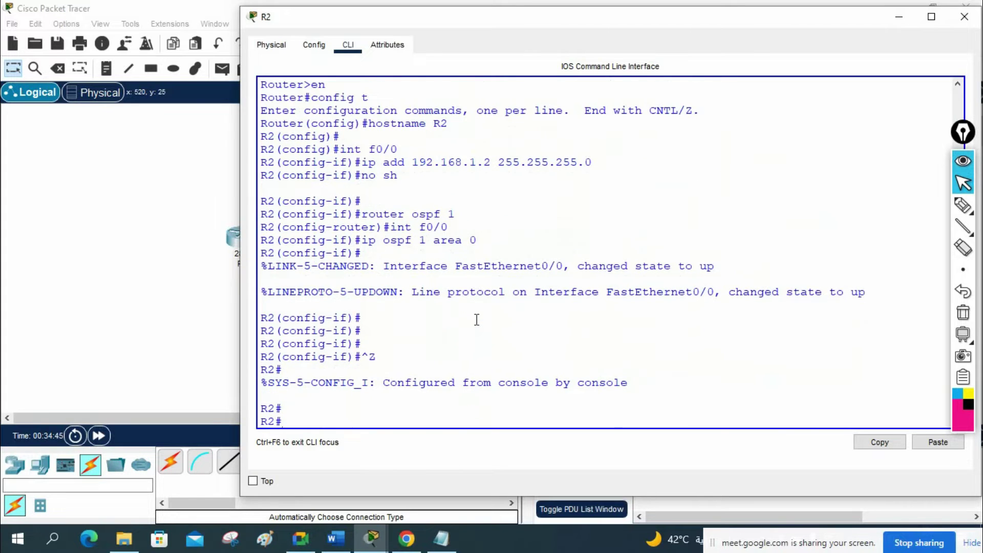
{"action": "type", "text": "wr"}
{"action": "key", "text": "Return"}
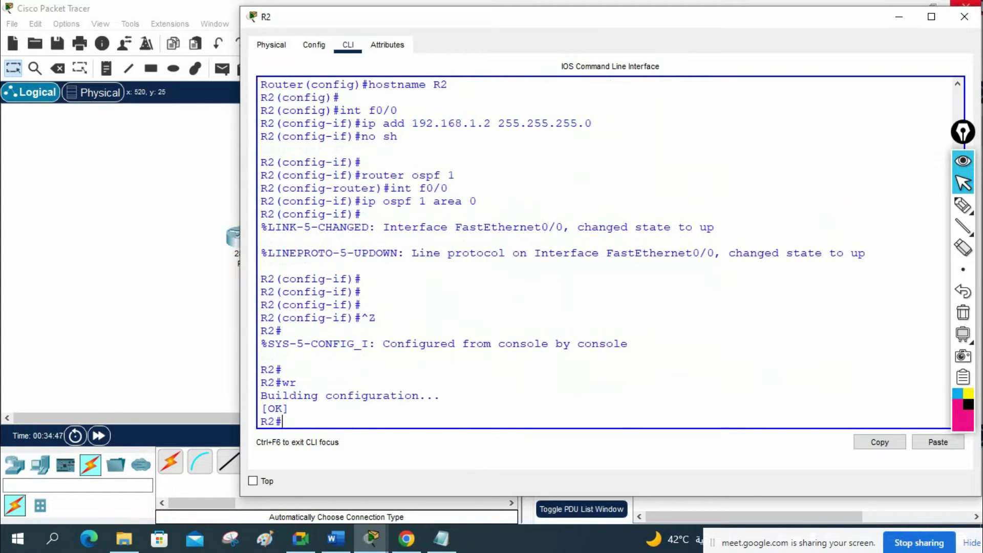
{"action": "left_click", "coordinate": [963, 20]}
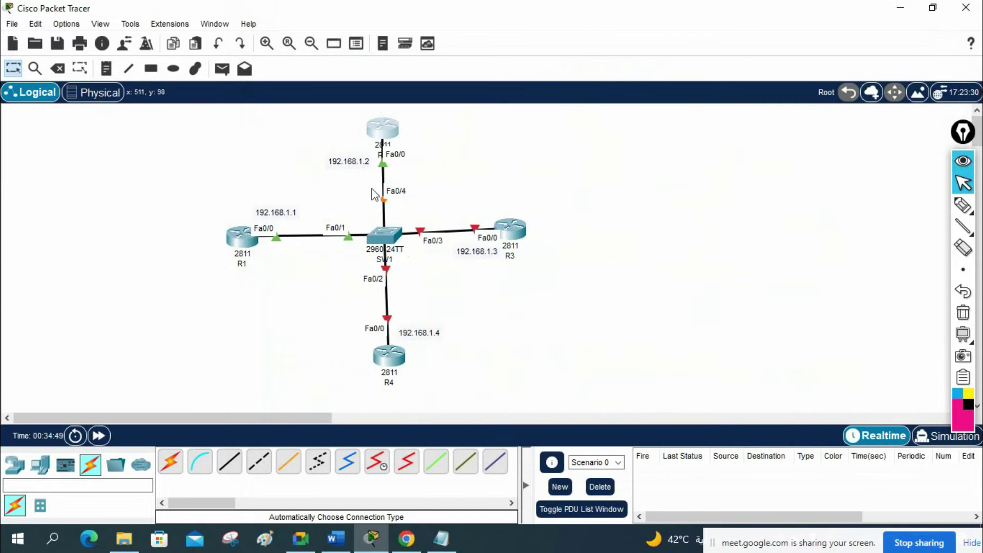
Open R3's CLI full screen and answer no to the initial configuration dialog
{"action": "left_click", "coordinate": [509, 231]}
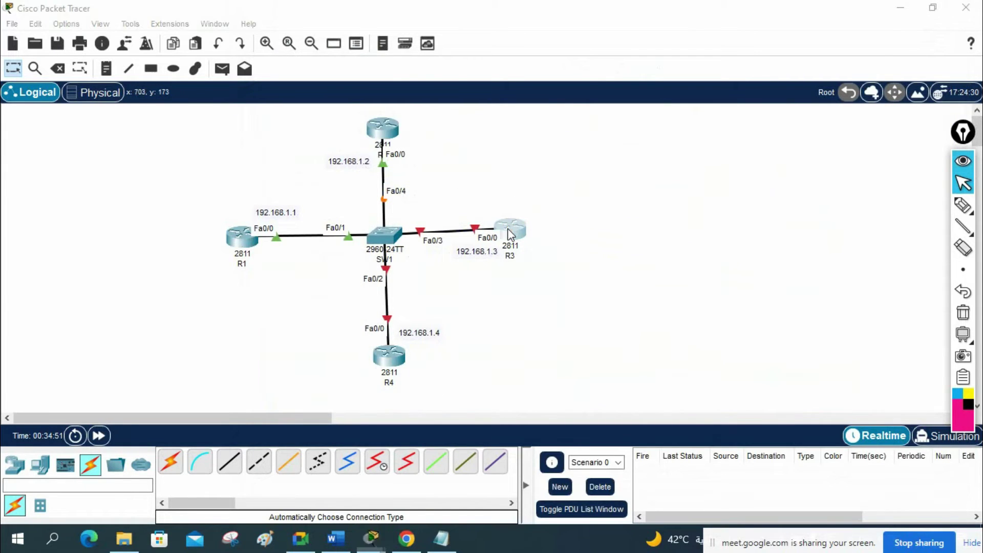
{"action": "left_click", "coordinate": [352, 50]}
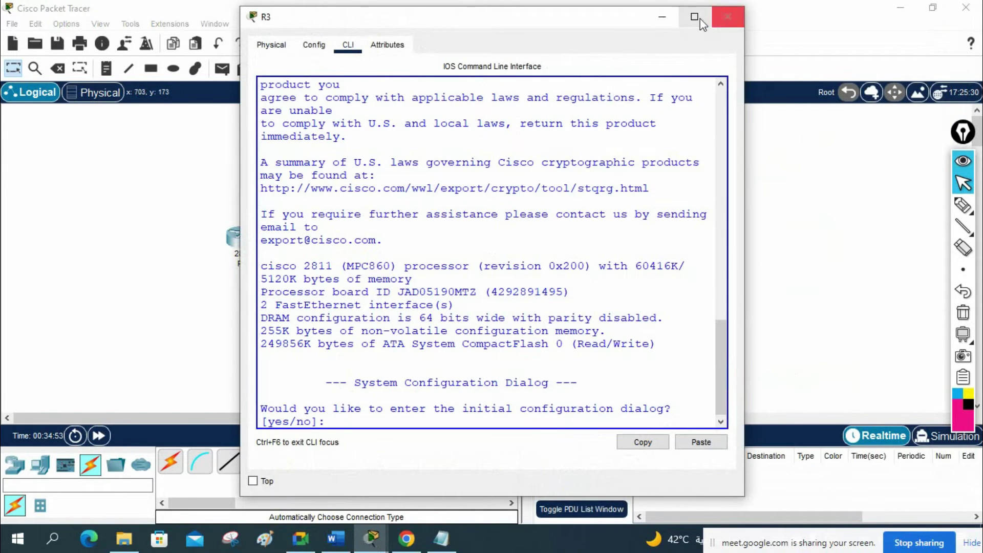
{"action": "left_click", "coordinate": [695, 17]}
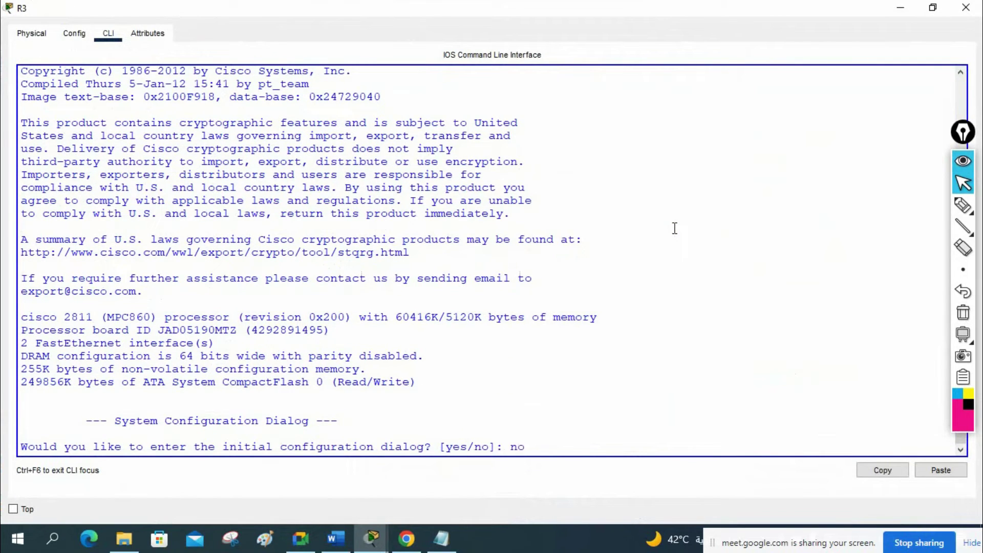
{"action": "type", "text": "no"}
{"action": "key", "text": "Return"}
{"action": "key", "text": "Return"}
{"action": "key", "text": "Return"}
{"action": "key", "text": "Return"}
{"action": "key", "text": "Return"}
{"action": "key", "text": "Return"}
{"action": "key", "text": "Return"}
{"action": "key", "text": "Return"}
{"action": "key", "text": "Return"}
{"action": "key", "text": "Return"}
{"action": "key", "text": "Return"}
{"action": "key", "text": "Return"}
{"action": "key", "text": "Return"}
{"action": "key", "text": "Return"}
{"action": "key", "text": "Return"}
{"action": "key", "text": "Return"}
{"action": "key", "text": "Return"}
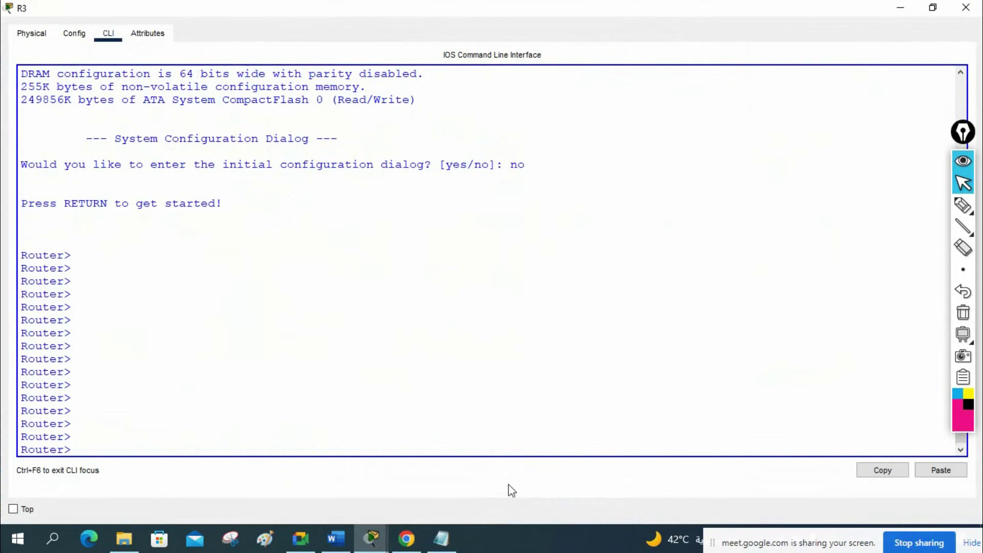
Copy the R3 block from Notepad and paste it into R3's command line
{"action": "left_click", "coordinate": [441, 539]}
{"action": "scroll", "coordinate": [688, 355], "scroll_direction": "down", "scroll_amount": 4}
{"action": "left_click_drag", "start_coordinate": [706, 357], "coordinate": [610, 203]}
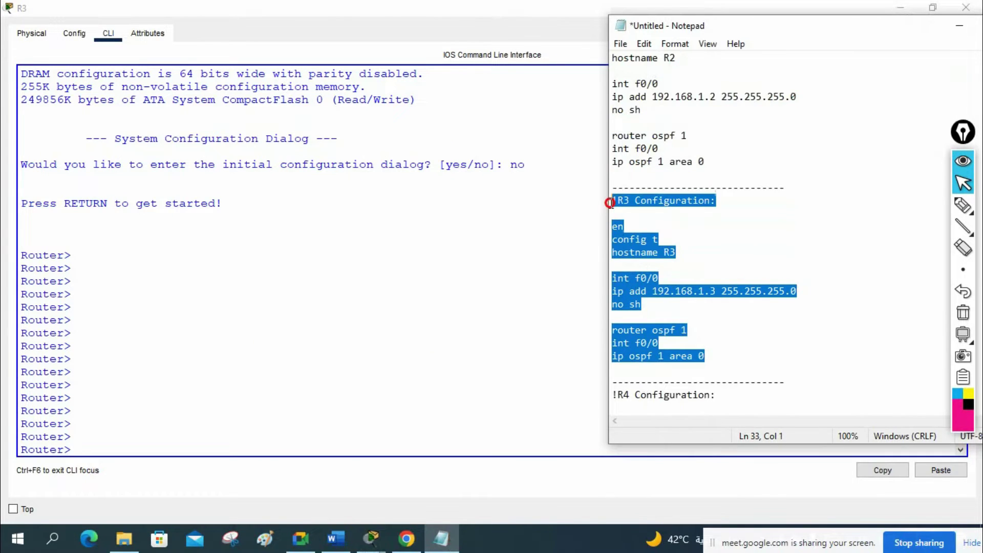
{"action": "right_click", "coordinate": [627, 256]}
{"action": "left_click", "coordinate": [653, 301]}
{"action": "left_click", "coordinate": [354, 314]}
{"action": "right_click", "coordinate": [354, 314]}
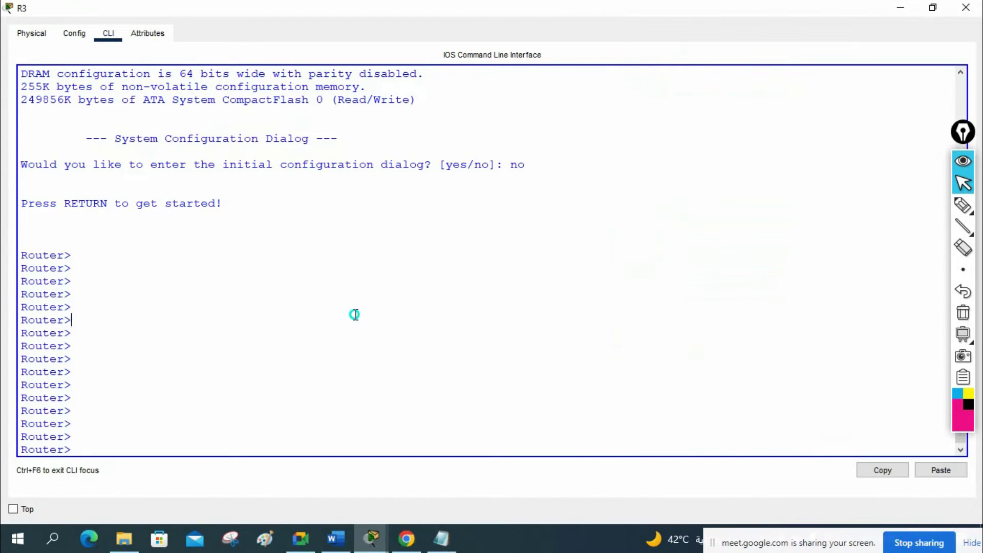
{"action": "left_click", "coordinate": [385, 339]}
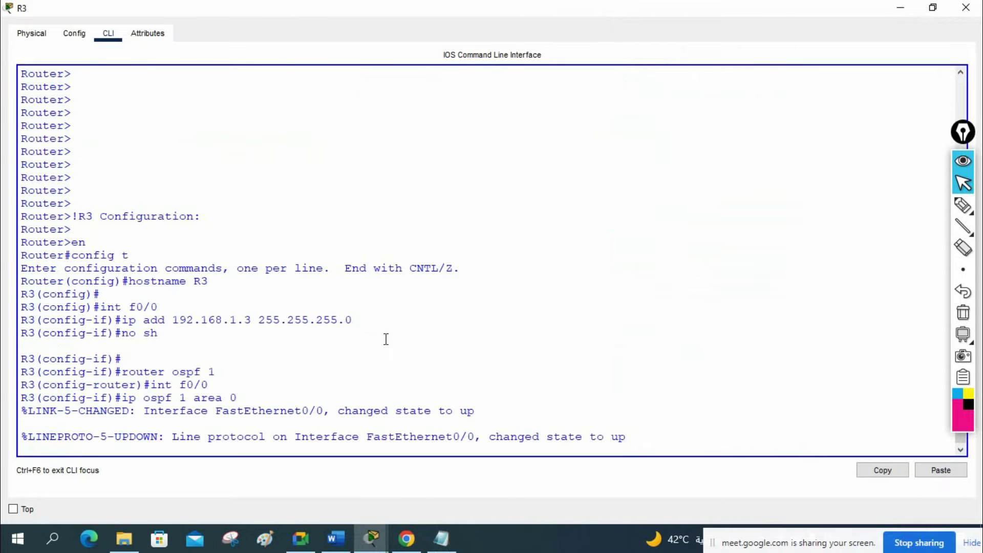
Copy the R4 configuration block from Notepad
{"action": "left_click", "coordinate": [441, 538]}
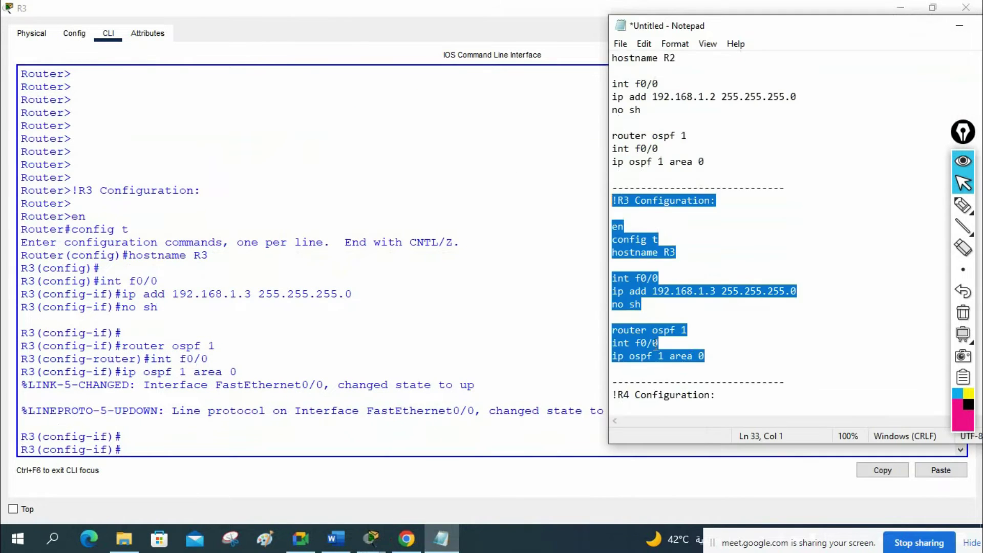
{"action": "scroll", "coordinate": [689, 317], "scroll_direction": "down", "scroll_amount": 4}
{"action": "left_click_drag", "start_coordinate": [704, 395], "coordinate": [615, 241]}
{"action": "right_click", "coordinate": [622, 269]}
{"action": "left_click", "coordinate": [656, 318]}
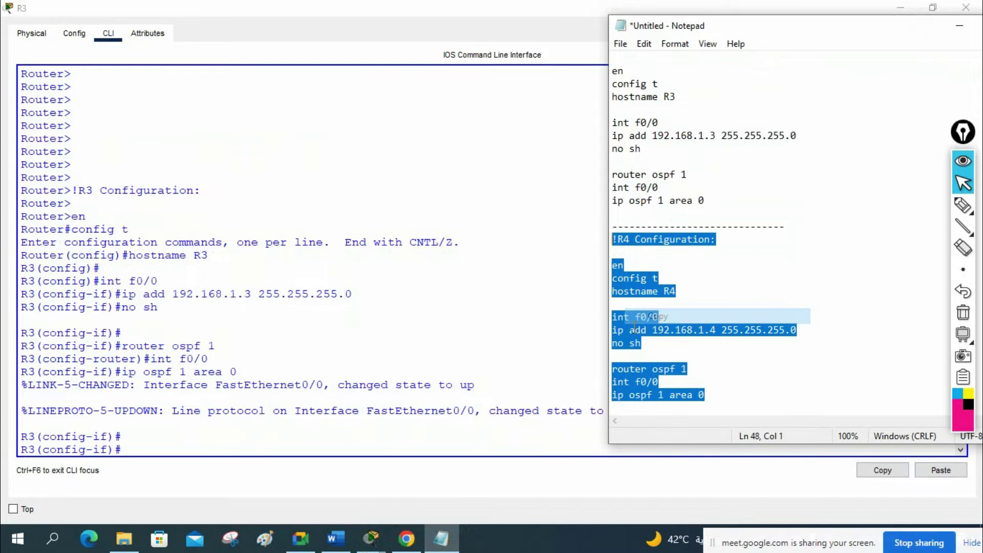
{"action": "left_click", "coordinate": [372, 538]}
Close R3, open R4's CLI full-screen, and decline the initial configuration dialog
{"action": "left_click", "coordinate": [965, 7]}
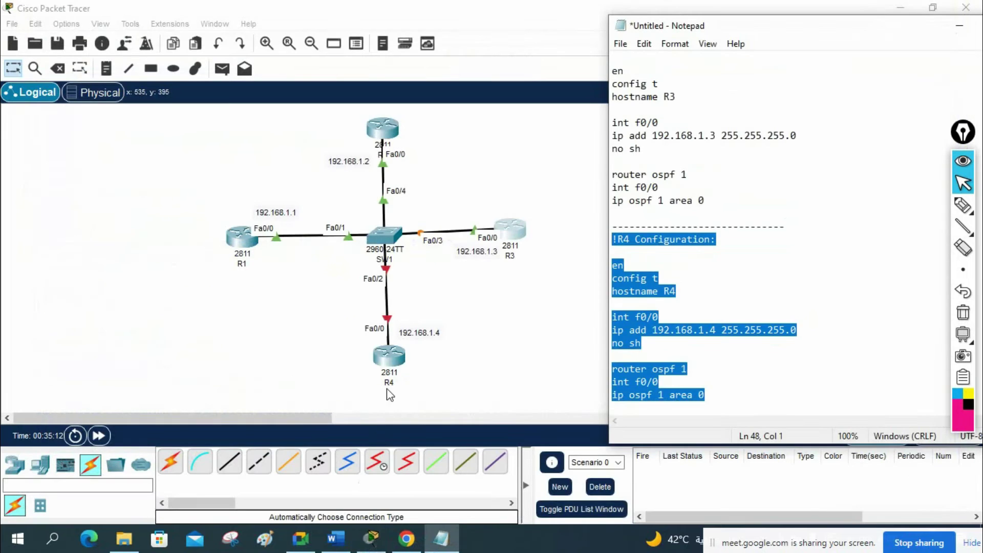
{"action": "left_click", "coordinate": [388, 361]}
{"action": "left_click", "coordinate": [348, 44]}
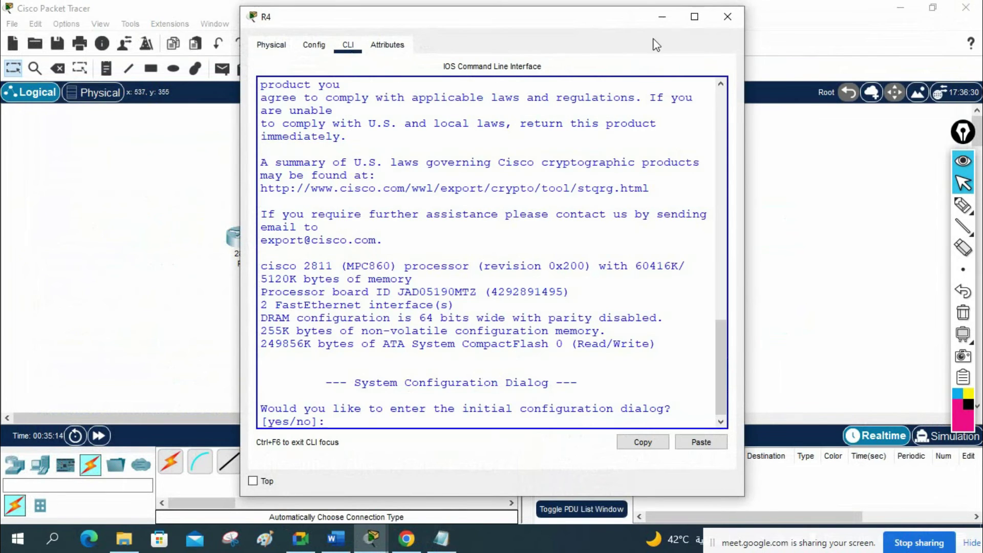
{"action": "double_click", "coordinate": [652, 16]}
{"action": "left_click", "coordinate": [647, 234]}
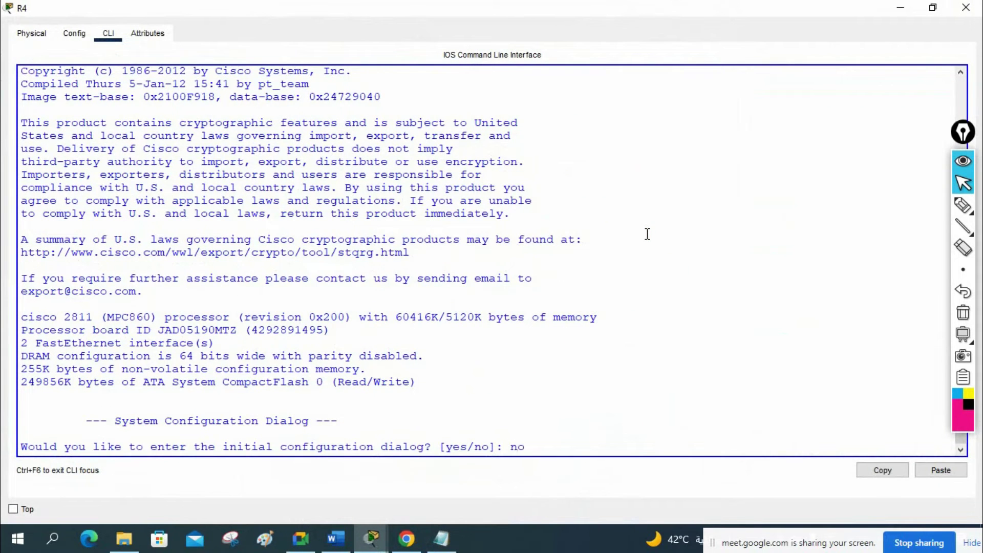
{"action": "type", "text": "no"}
{"action": "key", "text": "Return"}
{"action": "key", "text": "Return"}
{"action": "key", "text": "Return"}
{"action": "key", "text": "Return"}
{"action": "key", "text": "Return"}
{"action": "key", "text": "Return"}
{"action": "key", "text": "Return"}
{"action": "key", "text": "Return"}
{"action": "key", "text": "Return"}
{"action": "key", "text": "Return"}
{"action": "key", "text": "Return"}
{"action": "key", "text": "Return"}
{"action": "key", "text": "Return"}
{"action": "key", "text": "Return"}
{"action": "key", "text": "Return"}
Paste R4's config (hostname R4, Fa0/0 192.168.1.4, OSPF 1 area 0), exit config mode, and save with wr
{"action": "right_click", "coordinate": [503, 262]}
{"action": "left_click", "coordinate": [518, 287]}
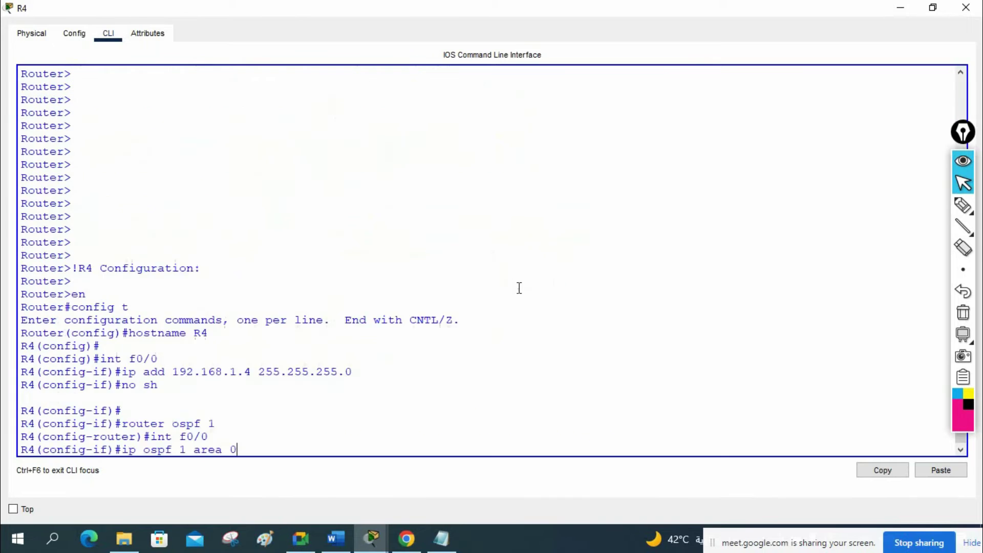
{"action": "key", "text": "Return"}
{"action": "key", "text": "Return"}
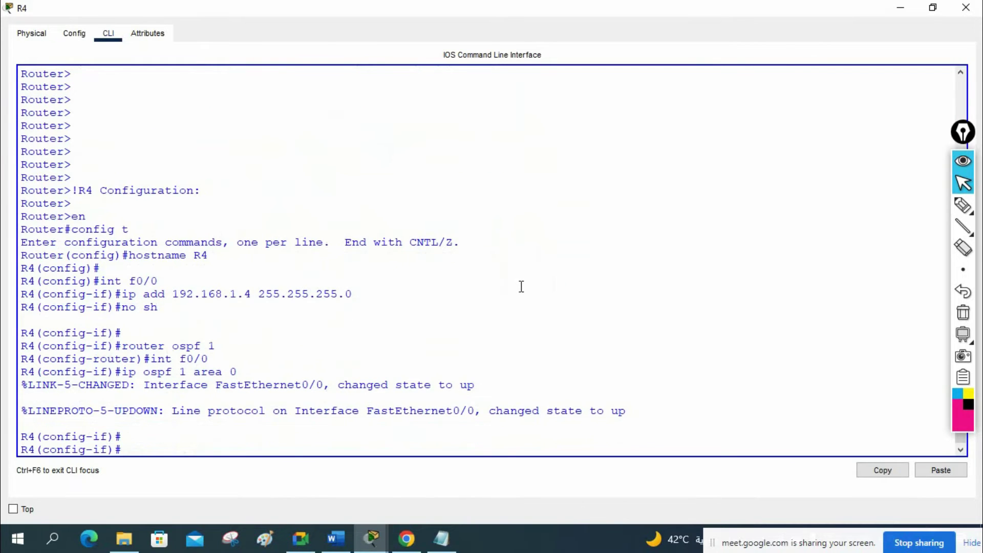
{"action": "key", "text": "ctrl+z"}
{"action": "key", "text": "Return"}
{"action": "key", "text": "Return"}
{"action": "type", "text": "w"}
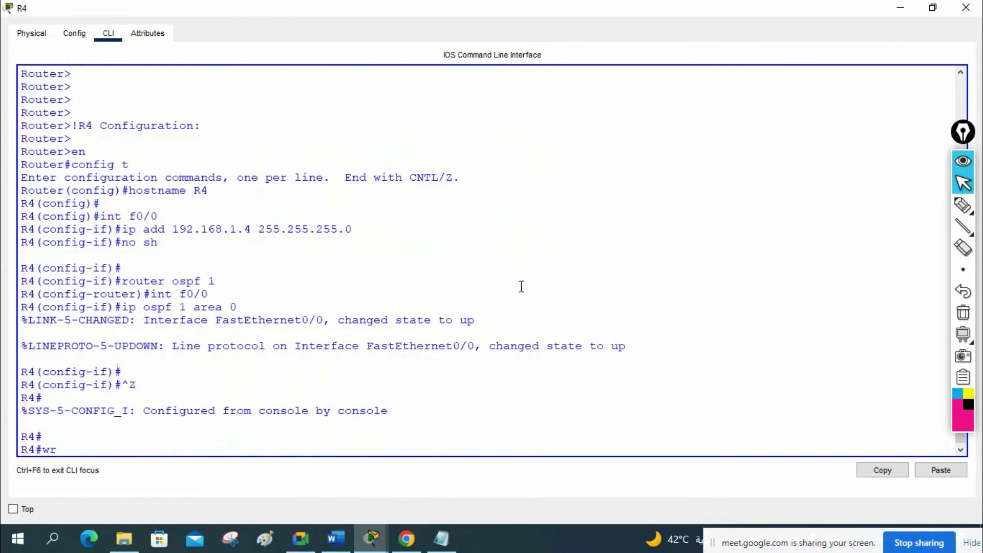
{"action": "type", "text": "r"}
{"action": "key", "text": "Return"}
{"action": "key", "text": "Return"}
{"action": "key", "text": "Return"}
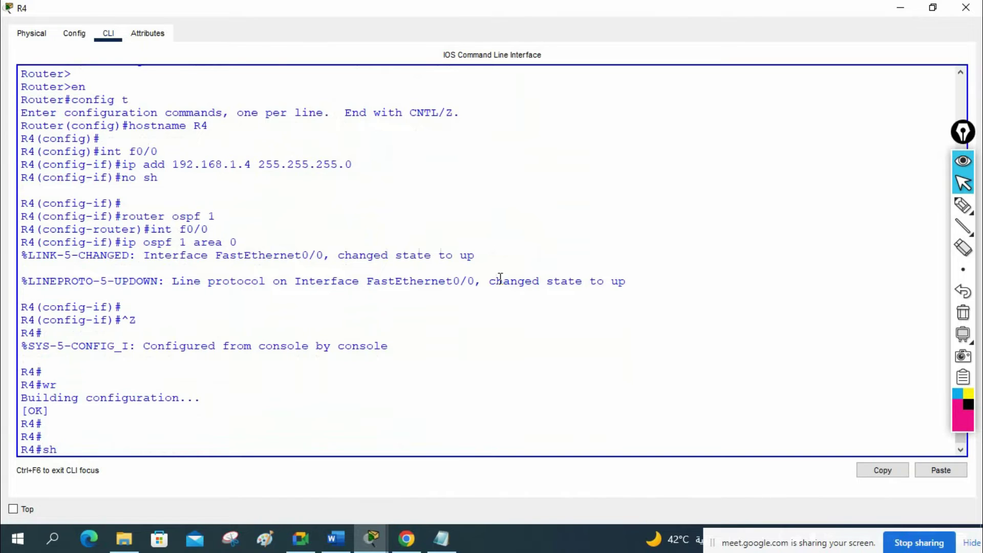
Run show ip ospf neighbor on R4 to check its adjacencies
{"action": "key", "text": "Tab"}
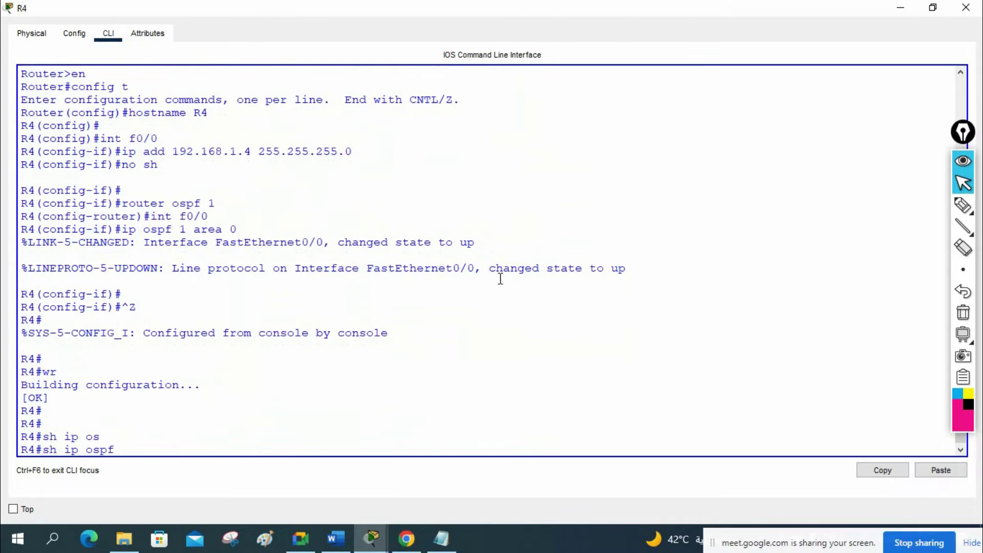
{"action": "type", "text": "ne"}
{"action": "key", "text": "Tab"}
{"action": "key", "text": "Return"}
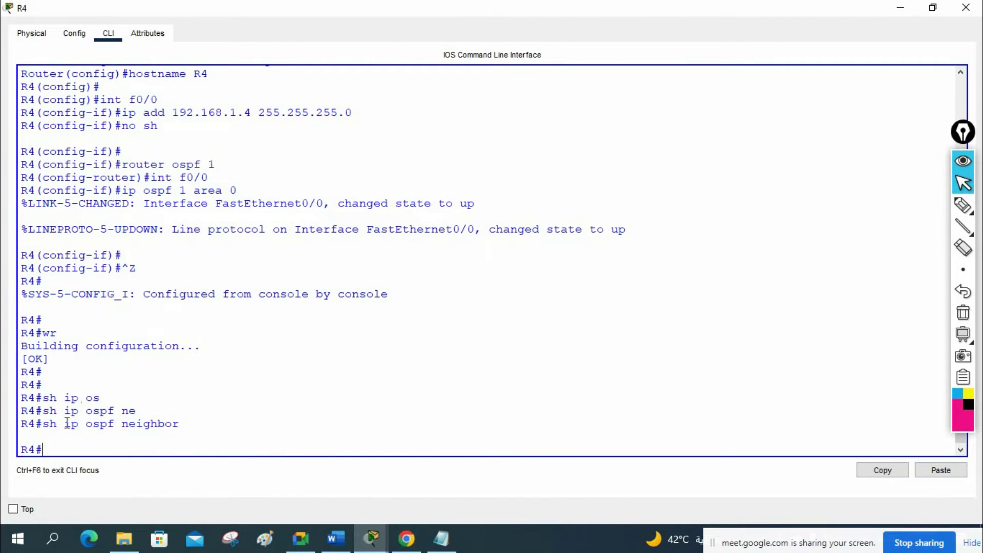
{"action": "left_click_drag", "start_coordinate": [43, 422], "coordinate": [21, 423]}
{"action": "left_click", "coordinate": [311, 350]}
Fast-forward simulation time, then rerun show ip ospf neighbor to see 192.168.1.1 DR and 192.168.1.2 BDR
{"action": "left_click", "coordinate": [966, 7]}
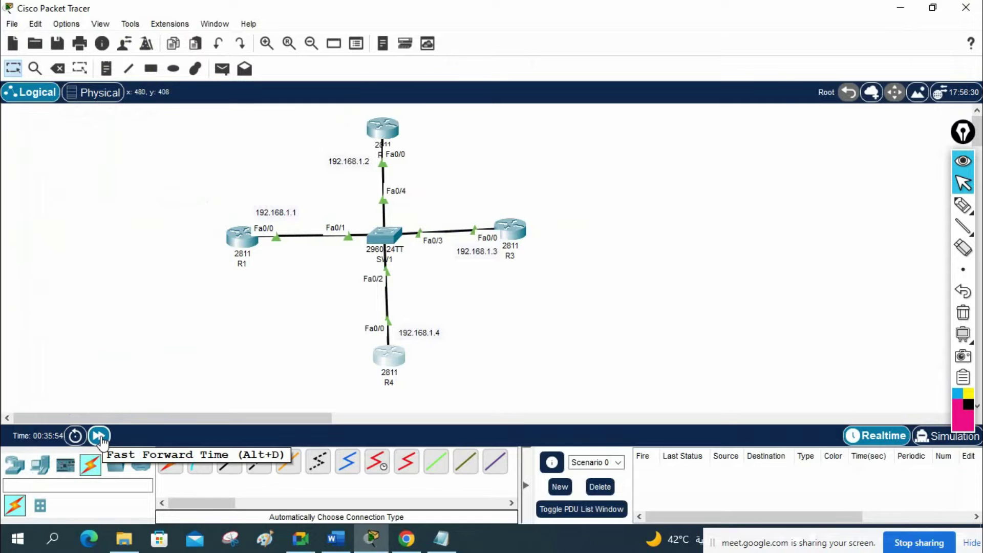
{"action": "left_click", "coordinate": [99, 436]}
{"action": "left_click", "coordinate": [98, 436]}
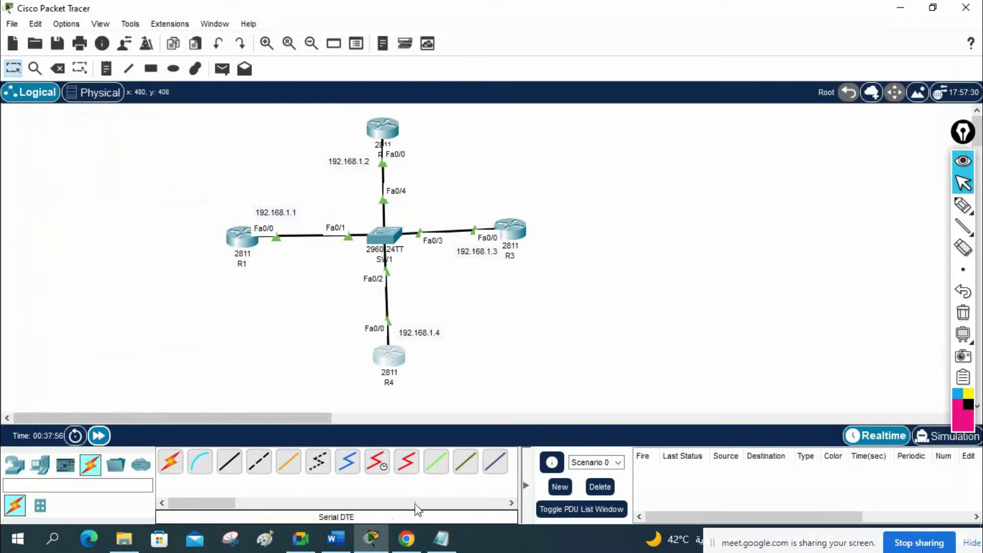
{"action": "mouse_move", "coordinate": [372, 537]}
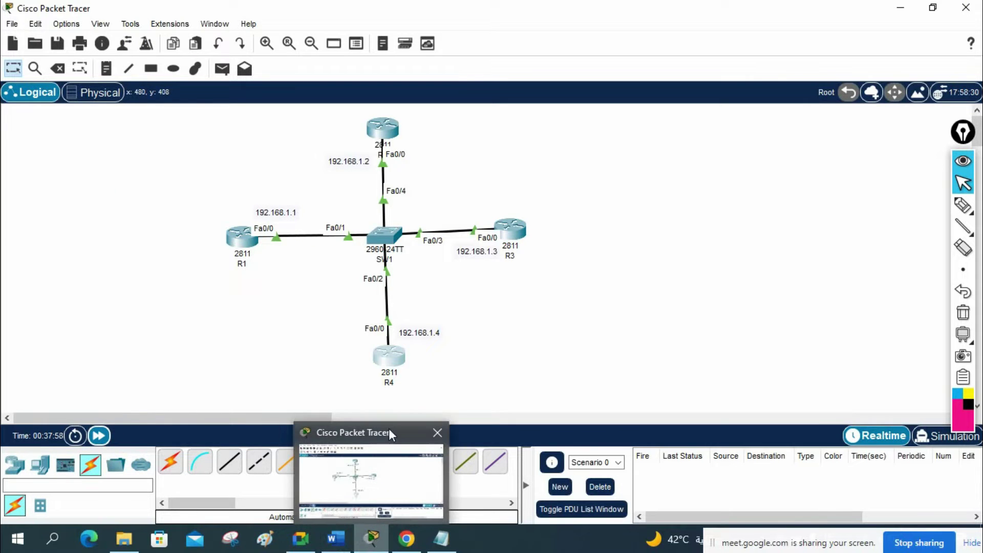
{"action": "left_click", "coordinate": [395, 358]}
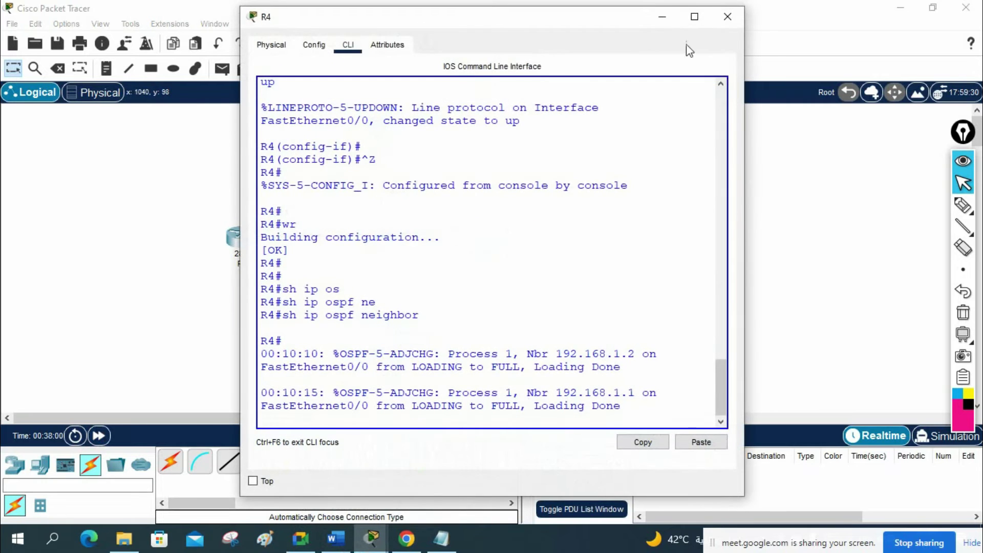
{"action": "left_click", "coordinate": [695, 16]}
{"action": "left_click_drag", "start_coordinate": [822, 434], "coordinate": [4, 394]}
{"action": "left_click", "coordinate": [659, 374]}
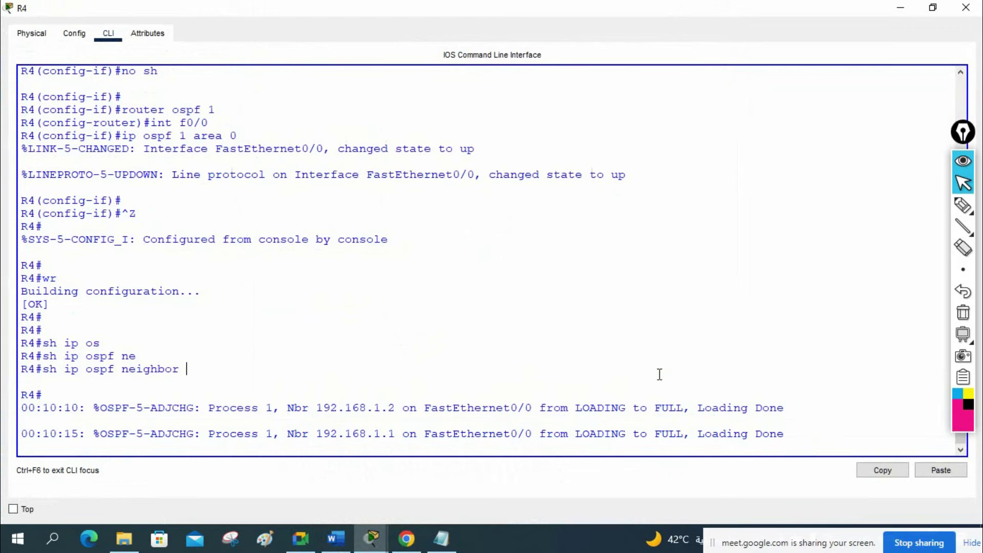
{"action": "key", "text": "Return"}
{"action": "key", "text": "Return"}
{"action": "key", "text": "Return"}
{"action": "key", "text": "Return"}
{"action": "key", "text": "Return"}
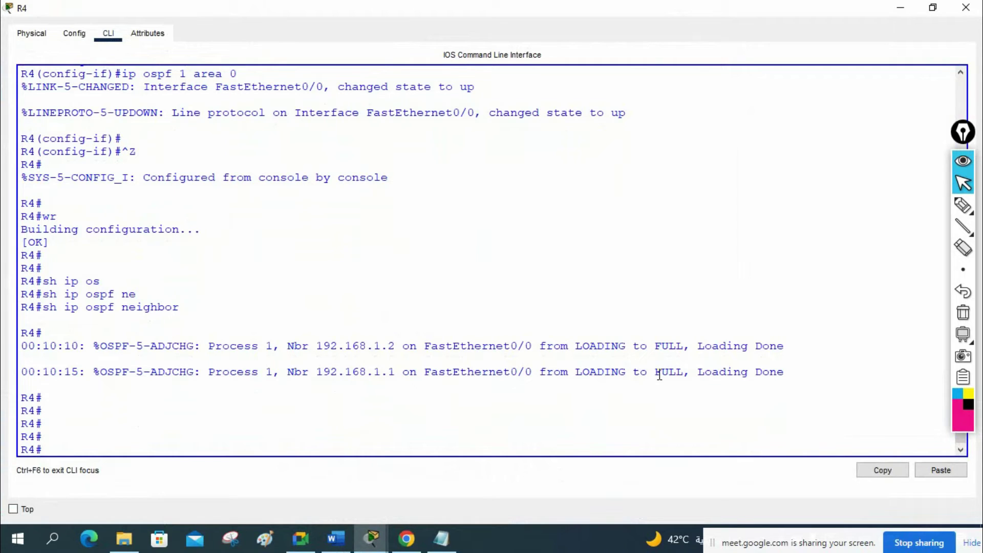
{"action": "key", "text": "Up"}
{"action": "key", "text": "Return"}
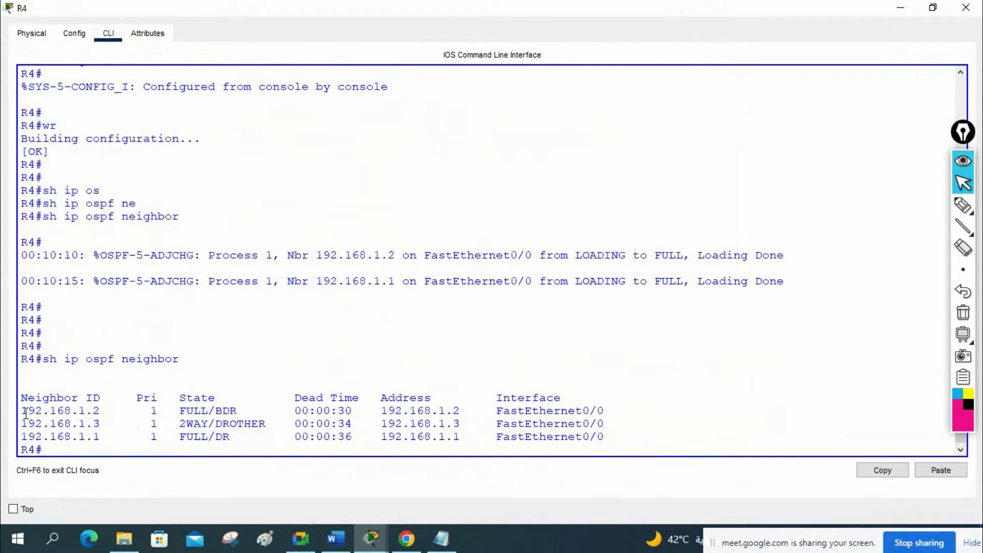
Highlight the neighbor table rows and the BDR state of 192.168.1.2
{"action": "left_click_drag", "start_coordinate": [22, 412], "coordinate": [106, 433]}
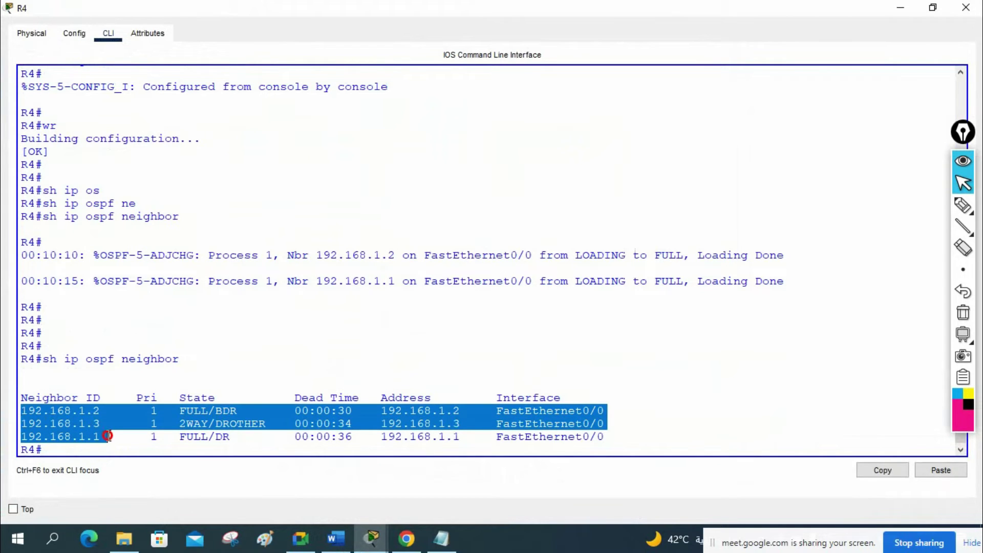
{"action": "left_click", "coordinate": [220, 437]}
{"action": "left_click_drag", "start_coordinate": [240, 410], "coordinate": [217, 411]}
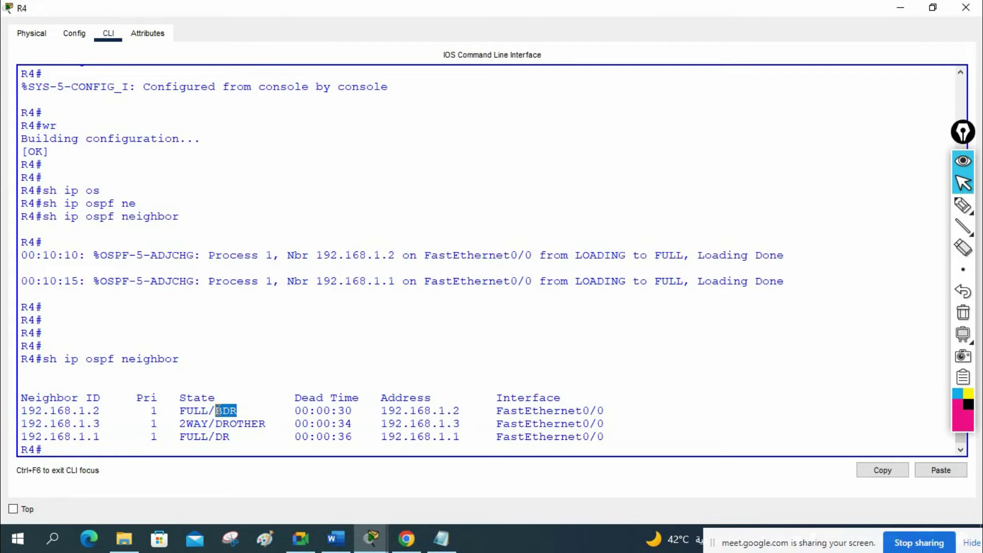
{"action": "left_click", "coordinate": [225, 410]}
{"action": "left_click_drag", "start_coordinate": [237, 411], "coordinate": [211, 411]}
Highlight each neighbor ID and address (192.168.1.1–192.168.1.3), then pick the highlighter pen
{"action": "left_click_drag", "start_coordinate": [105, 412], "coordinate": [14, 414]}
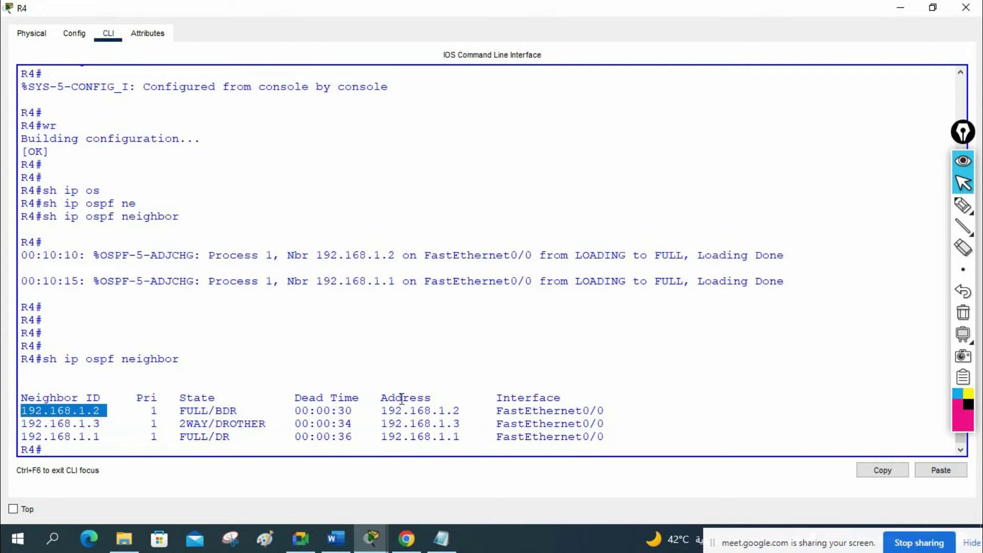
{"action": "left_click_drag", "start_coordinate": [467, 410], "coordinate": [380, 410]}
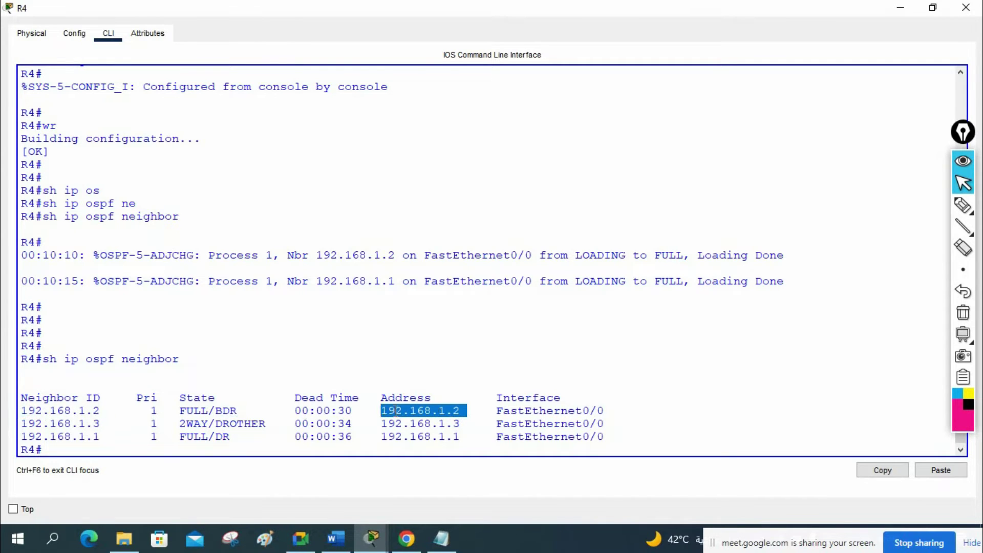
{"action": "left_click_drag", "start_coordinate": [466, 424], "coordinate": [376, 423]}
{"action": "left_click_drag", "start_coordinate": [467, 436], "coordinate": [412, 433]}
{"action": "left_click_drag", "start_coordinate": [107, 410], "coordinate": [20, 410]}
{"action": "left_click_drag", "start_coordinate": [107, 424], "coordinate": [16, 423]}
{"action": "left_click_drag", "start_coordinate": [100, 436], "coordinate": [21, 437]}
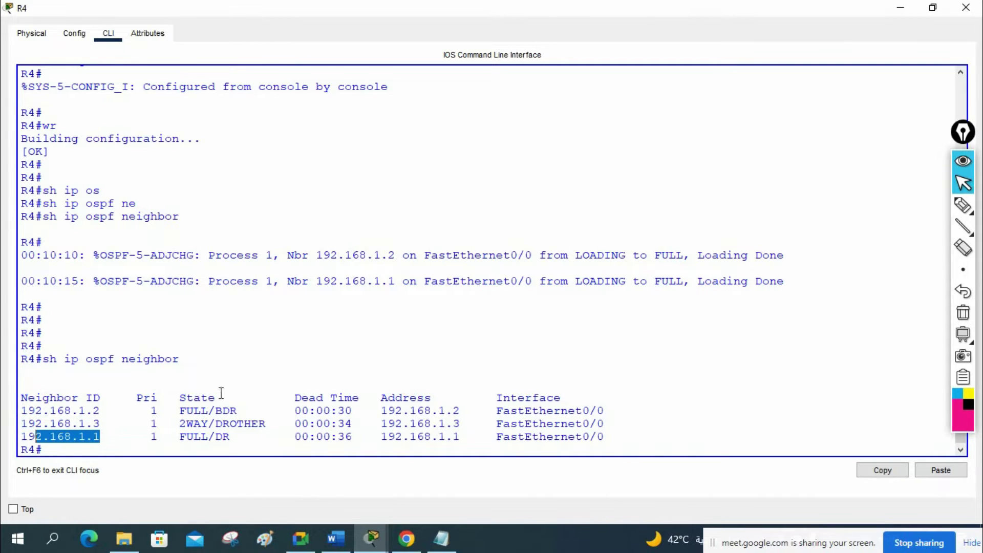
{"action": "left_click", "coordinate": [717, 203]}
{"action": "left_click", "coordinate": [963, 207]}
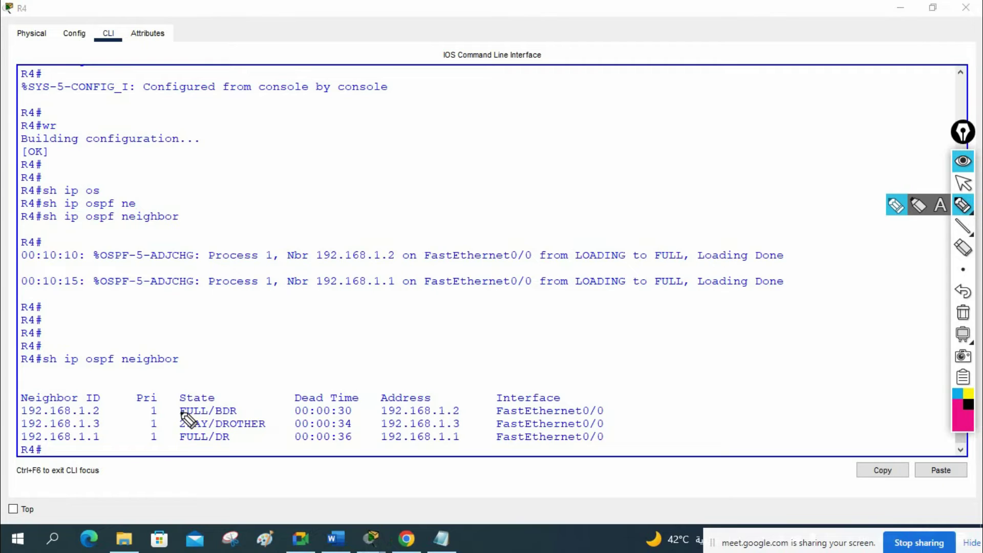
{"action": "mouse_move", "coordinate": [417, 210]}
{"action": "left_mouse_down"}
{"action": "mouse_move", "coordinate": [407, 181]}
{"action": "mouse_move", "coordinate": [461, 182]}
{"action": "mouse_move", "coordinate": [466, 160]}
{"action": "mouse_move", "coordinate": [503, 169]}
{"action": "mouse_move", "coordinate": [480, 190]}
{"action": "left_mouse_up"}
{"action": "mouse_move", "coordinate": [523, 130]}
{"action": "left_mouse_down"}
{"action": "mouse_move", "coordinate": [519, 164]}
{"action": "mouse_move", "coordinate": [533, 149]}
{"action": "left_mouse_up"}
{"action": "left_click_drag", "start_coordinate": [532, 107], "coordinate": [533, 117]}
{"action": "left_click_drag", "start_coordinate": [505, 126], "coordinate": [505, 131]}
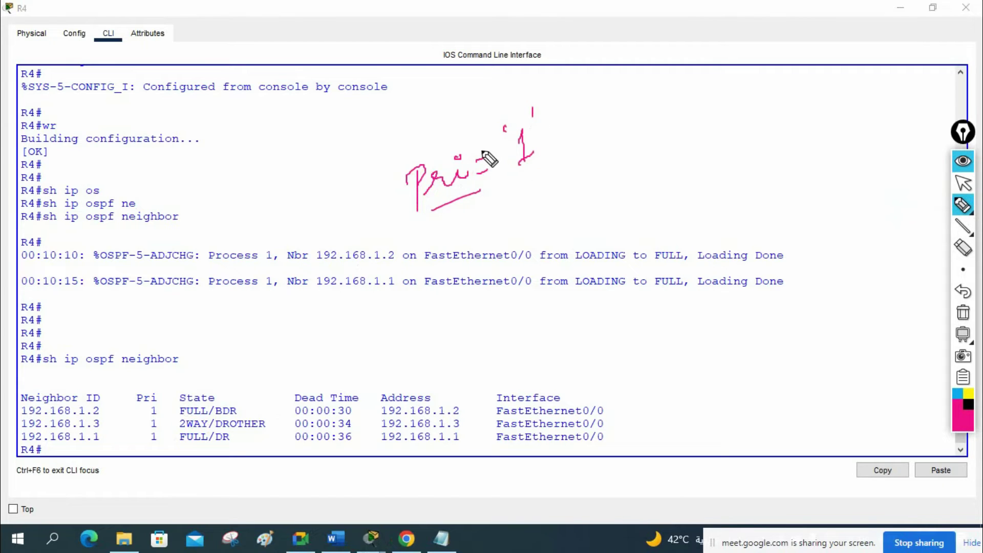
{"action": "mouse_move", "coordinate": [158, 413]}
{"action": "left_mouse_down"}
{"action": "mouse_move", "coordinate": [169, 405]}
{"action": "mouse_move", "coordinate": [168, 431]}
{"action": "left_mouse_up"}
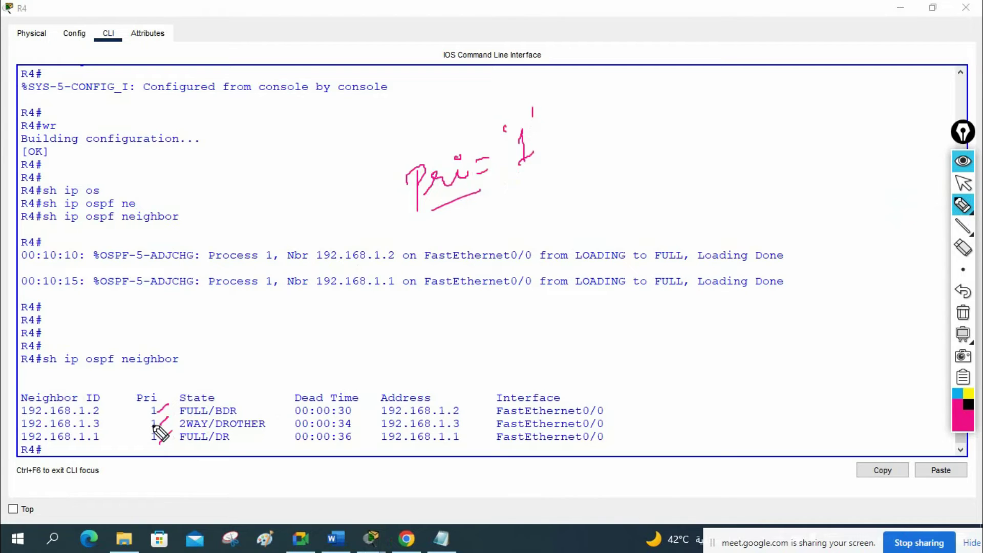
{"action": "mouse_move", "coordinate": [602, 171]}
{"action": "left_mouse_down"}
{"action": "mouse_move", "coordinate": [614, 189]}
{"action": "mouse_move", "coordinate": [666, 170]}
{"action": "mouse_move", "coordinate": [673, 160]}
{"action": "mouse_move", "coordinate": [659, 147]}
{"action": "mouse_move", "coordinate": [720, 130]}
{"action": "mouse_move", "coordinate": [723, 152]}
{"action": "mouse_move", "coordinate": [714, 134]}
{"action": "mouse_move", "coordinate": [743, 123]}
{"action": "mouse_move", "coordinate": [750, 141]}
{"action": "left_mouse_up"}
{"action": "mouse_move", "coordinate": [106, 409]}
{"action": "left_mouse_down"}
{"action": "mouse_move", "coordinate": [122, 403]}
{"action": "mouse_move", "coordinate": [118, 430]}
{"action": "left_mouse_up"}
{"action": "left_click_drag", "start_coordinate": [19, 419], "coordinate": [100, 419]}
{"action": "left_click_drag", "start_coordinate": [21, 433], "coordinate": [100, 431]}
{"action": "left_click_drag", "start_coordinate": [21, 446], "coordinate": [99, 445]}
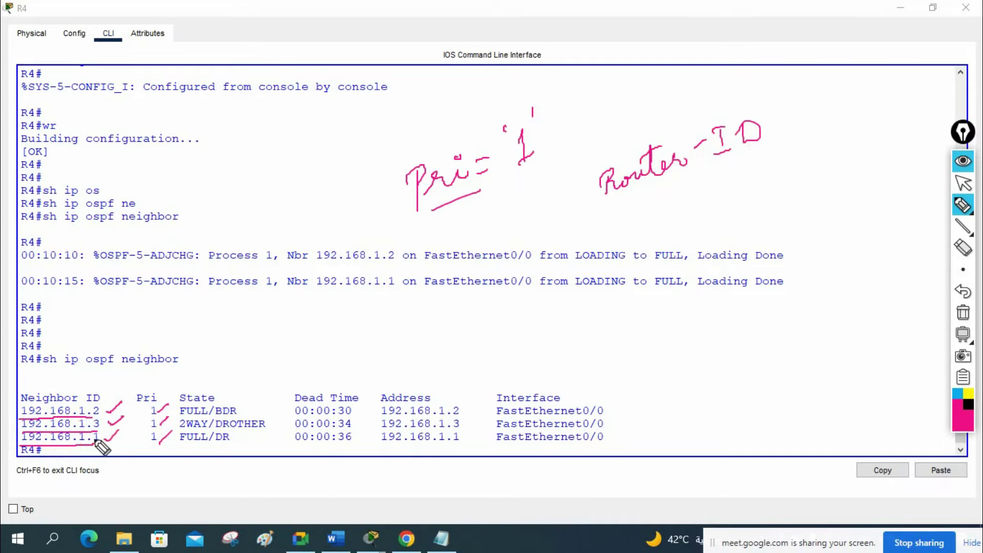
{"action": "left_click", "coordinate": [963, 313]}
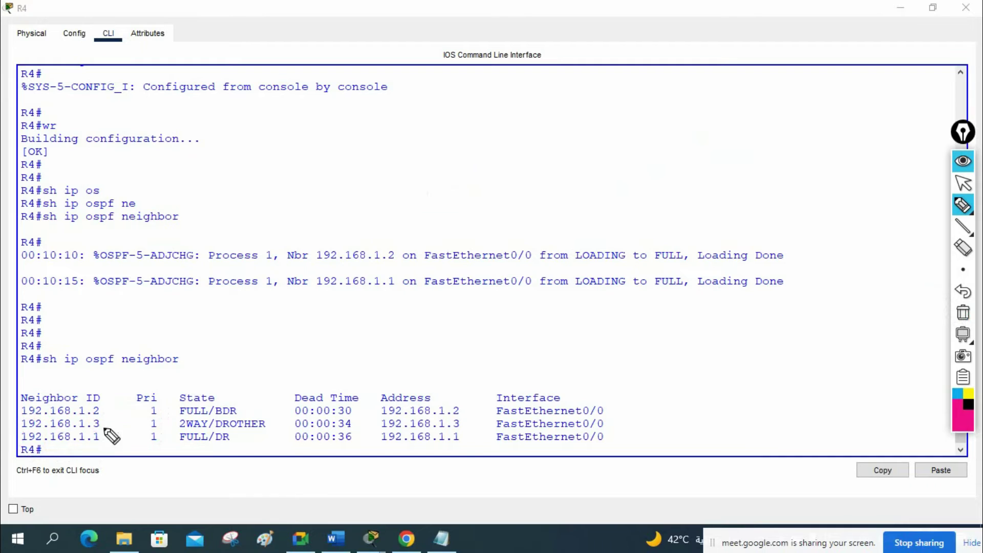
Mark neighbor IDs 192.168.1.3, 192.168.1.2 and 192.168.1.1, then erase the marks
{"action": "left_click_drag", "start_coordinate": [103, 421], "coordinate": [124, 413]}
{"action": "left_click_drag", "start_coordinate": [103, 413], "coordinate": [115, 404]}
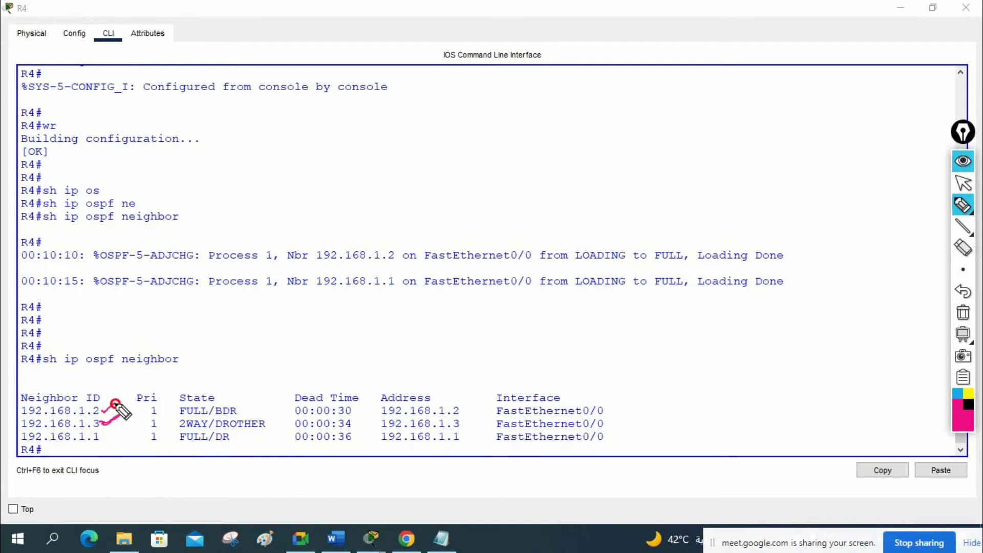
{"action": "left_click_drag", "start_coordinate": [98, 441], "coordinate": [116, 436]}
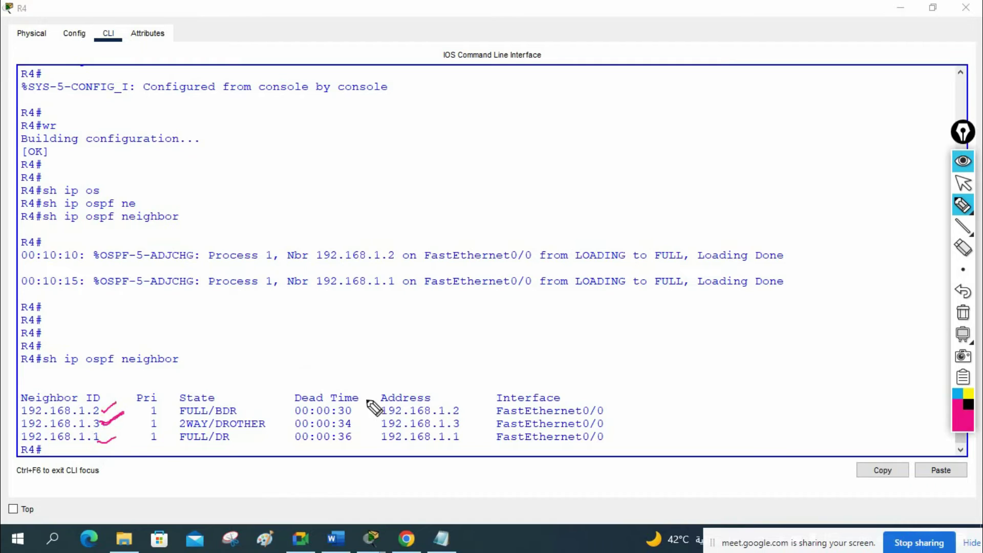
{"action": "left_click", "coordinate": [963, 312]}
Tick the priority-1 column, erase, then mark 192.168.1.1's address as R1
{"action": "mouse_move", "coordinate": [159, 412]}
{"action": "left_mouse_down"}
{"action": "mouse_move", "coordinate": [168, 404]}
{"action": "mouse_move", "coordinate": [168, 431]}
{"action": "left_mouse_up"}
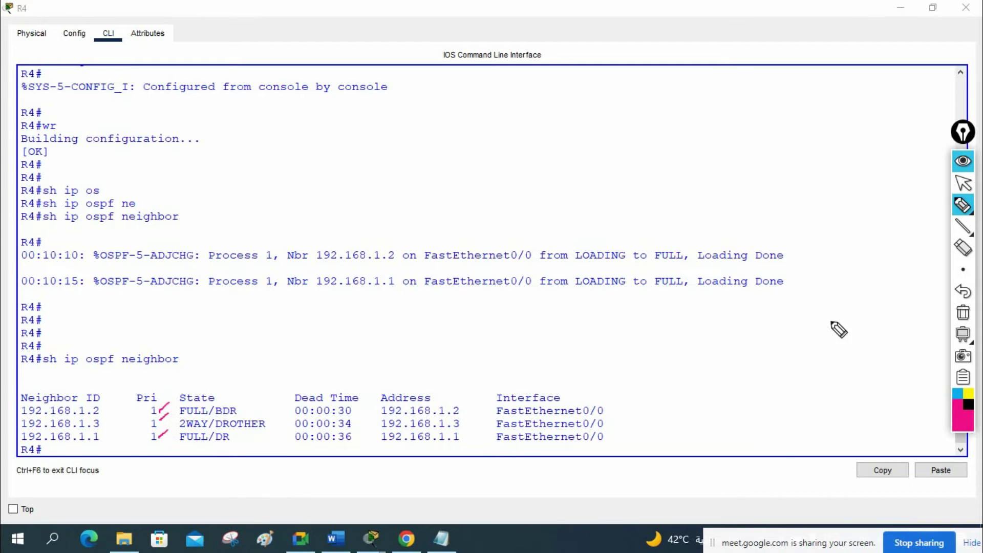
{"action": "left_click", "coordinate": [964, 318]}
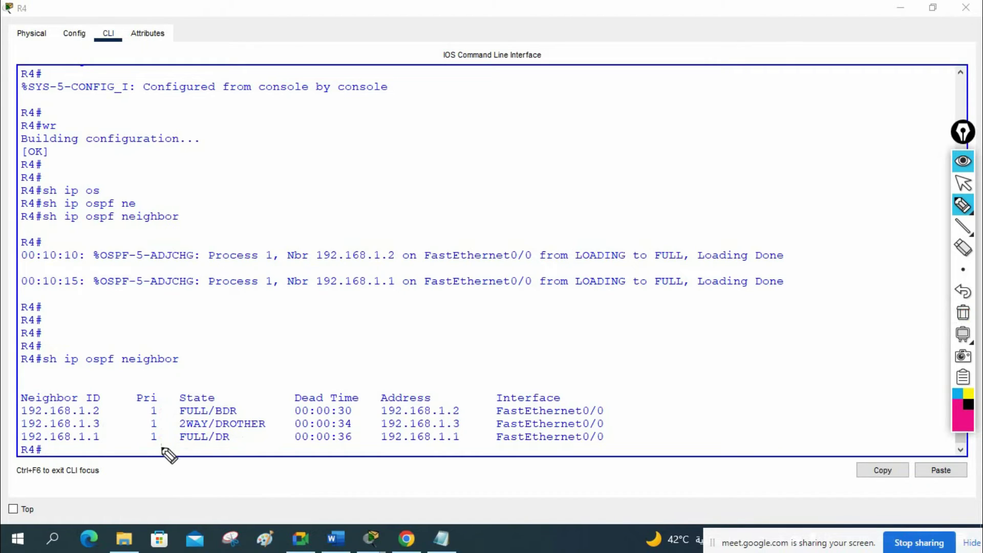
{"action": "left_click_drag", "start_coordinate": [102, 438], "coordinate": [125, 425]}
{"action": "mouse_move", "coordinate": [378, 442]}
{"action": "left_mouse_down"}
{"action": "mouse_move", "coordinate": [461, 443]}
{"action": "mouse_move", "coordinate": [476, 437]}
{"action": "mouse_move", "coordinate": [463, 405]}
{"action": "mouse_move", "coordinate": [490, 408]}
{"action": "left_mouse_up"}
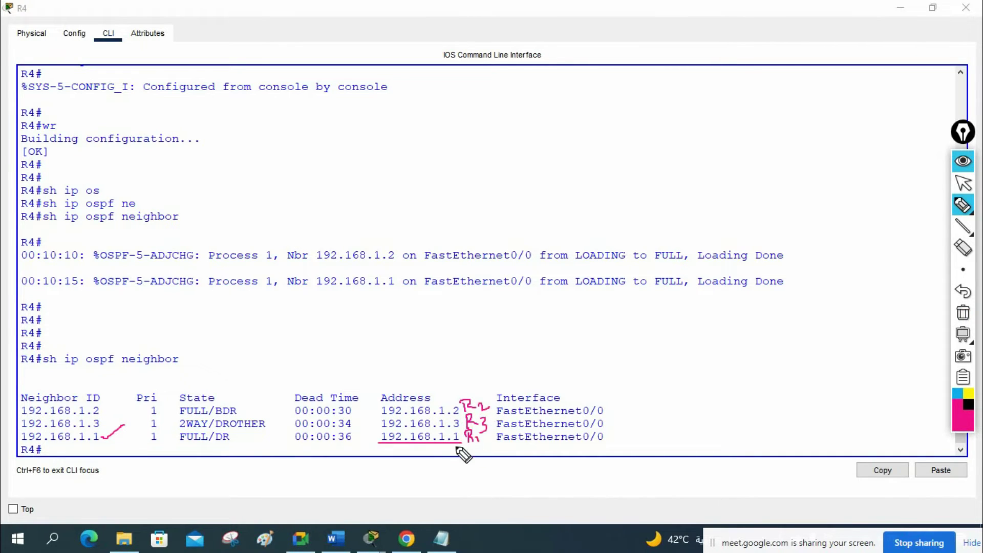
{"action": "left_click_drag", "start_coordinate": [460, 443], "coordinate": [463, 444]}
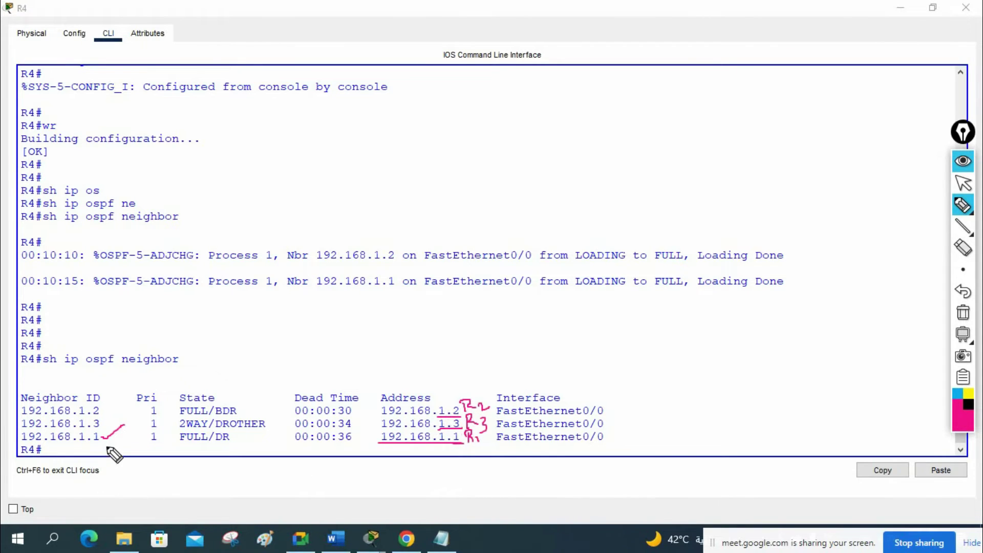
{"action": "mouse_move", "coordinate": [103, 437]}
{"action": "left_mouse_down"}
{"action": "mouse_move", "coordinate": [123, 428]}
{"action": "mouse_move", "coordinate": [104, 436]}
{"action": "left_mouse_up"}
Handwrite the note 'Router LO+ physical' in the blank area
{"action": "mouse_move", "coordinate": [449, 142]}
{"action": "left_mouse_down"}
{"action": "mouse_move", "coordinate": [490, 137]}
{"action": "mouse_move", "coordinate": [500, 102]}
{"action": "mouse_move", "coordinate": [516, 123]}
{"action": "mouse_move", "coordinate": [532, 106]}
{"action": "mouse_move", "coordinate": [540, 124]}
{"action": "mouse_move", "coordinate": [516, 110]}
{"action": "left_mouse_up"}
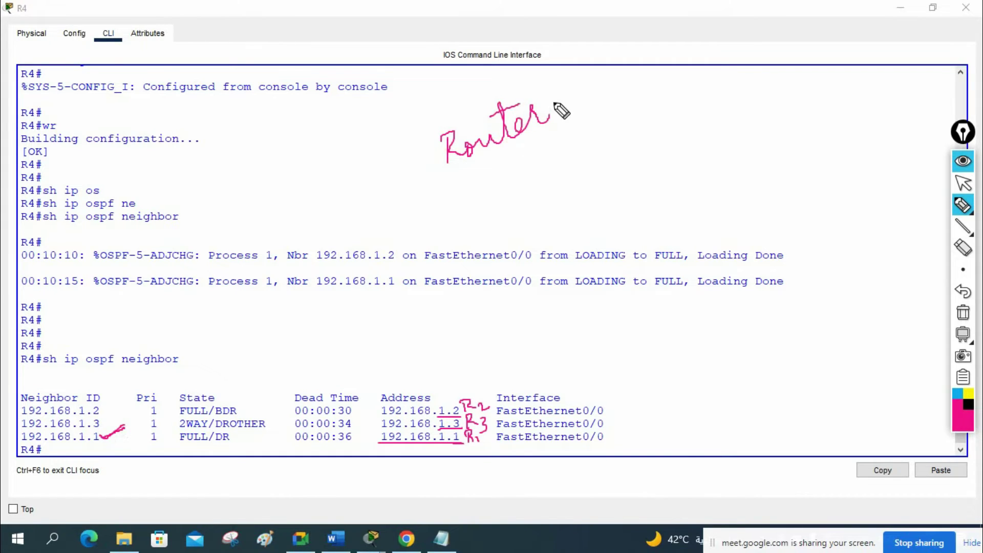
{"action": "mouse_move", "coordinate": [523, 163]}
{"action": "left_mouse_down"}
{"action": "mouse_move", "coordinate": [544, 195]}
{"action": "mouse_move", "coordinate": [553, 169]}
{"action": "left_mouse_up"}
{"action": "left_click_drag", "start_coordinate": [574, 167], "coordinate": [605, 167]}
{"action": "left_click_drag", "start_coordinate": [595, 154], "coordinate": [586, 190]}
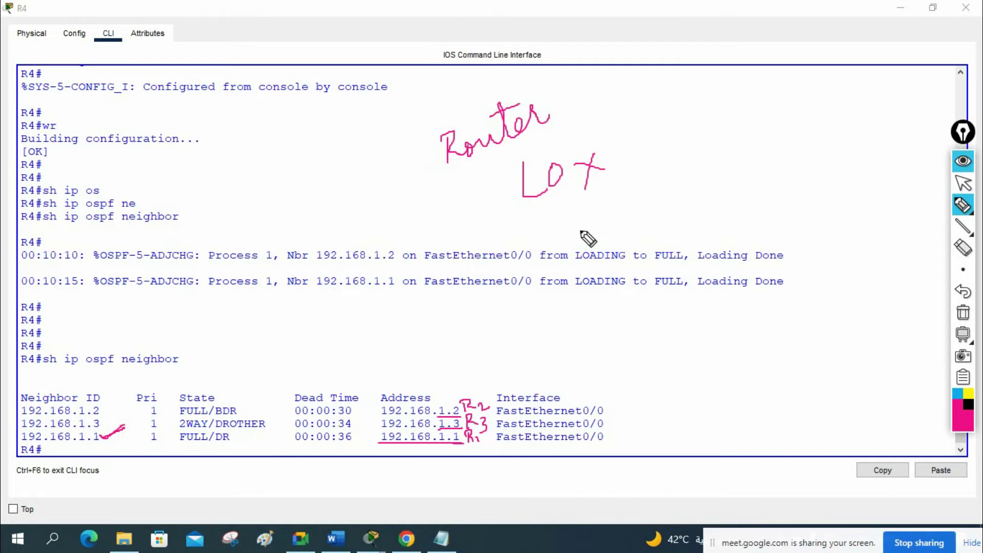
{"action": "mouse_move", "coordinate": [595, 202]}
{"action": "left_mouse_down"}
{"action": "mouse_move", "coordinate": [603, 233]}
{"action": "mouse_move", "coordinate": [606, 218]}
{"action": "left_mouse_up"}
{"action": "mouse_move", "coordinate": [614, 179]}
{"action": "left_mouse_down"}
{"action": "mouse_move", "coordinate": [637, 196]}
{"action": "mouse_move", "coordinate": [648, 230]}
{"action": "mouse_move", "coordinate": [690, 165]}
{"action": "mouse_move", "coordinate": [716, 180]}
{"action": "left_mouse_up"}
Retrace the ticks by 192.168.1.1 and 192.168.1.2, erase everything, and underline DR in FULL/DR
{"action": "left_click_drag", "start_coordinate": [103, 437], "coordinate": [122, 426]}
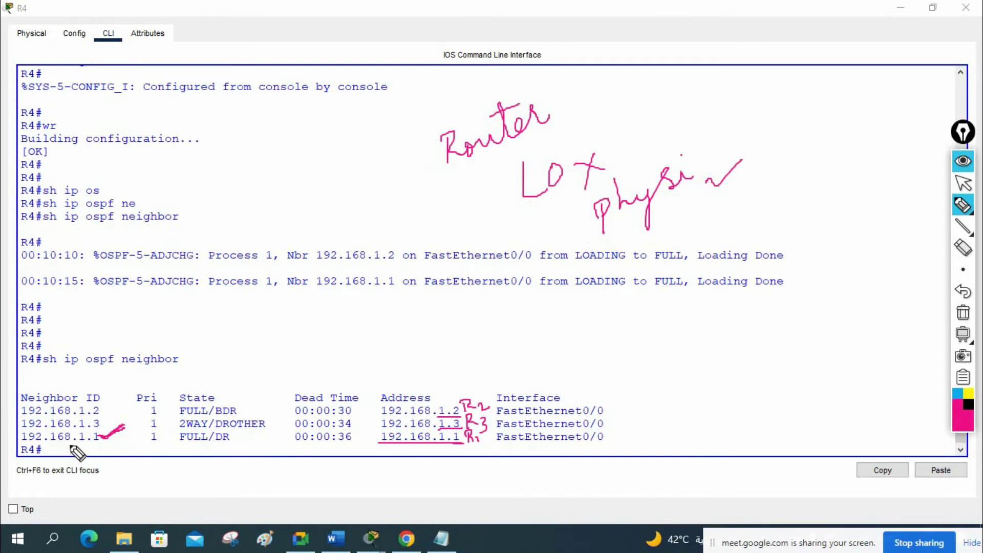
{"action": "mouse_move", "coordinate": [100, 437]}
{"action": "left_mouse_down"}
{"action": "mouse_move", "coordinate": [121, 424]}
{"action": "mouse_move", "coordinate": [104, 422]}
{"action": "mouse_move", "coordinate": [127, 411]}
{"action": "mouse_move", "coordinate": [105, 410]}
{"action": "mouse_move", "coordinate": [134, 392]}
{"action": "left_mouse_up"}
{"action": "left_click", "coordinate": [105, 410]}
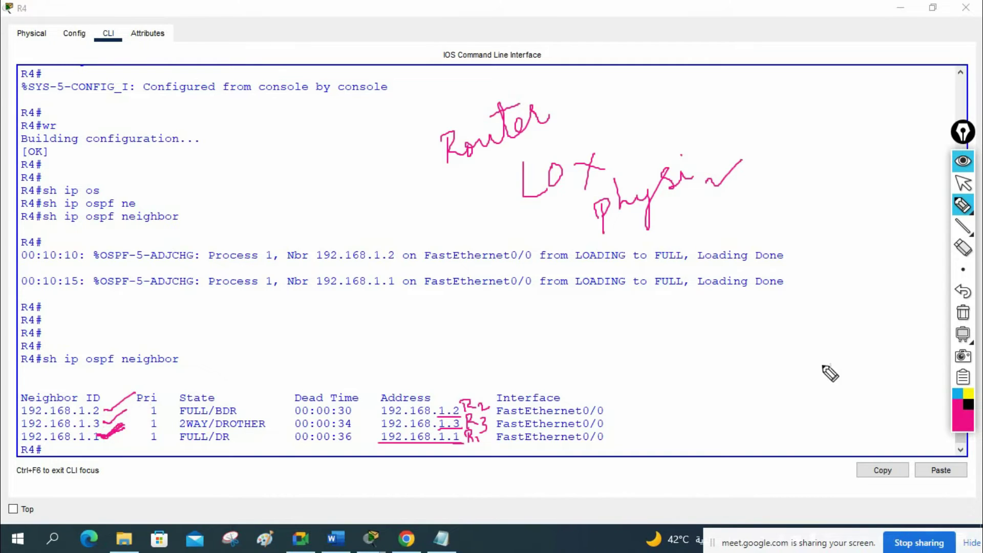
{"action": "left_click", "coordinate": [963, 313]}
{"action": "left_click_drag", "start_coordinate": [213, 444], "coordinate": [232, 444]}
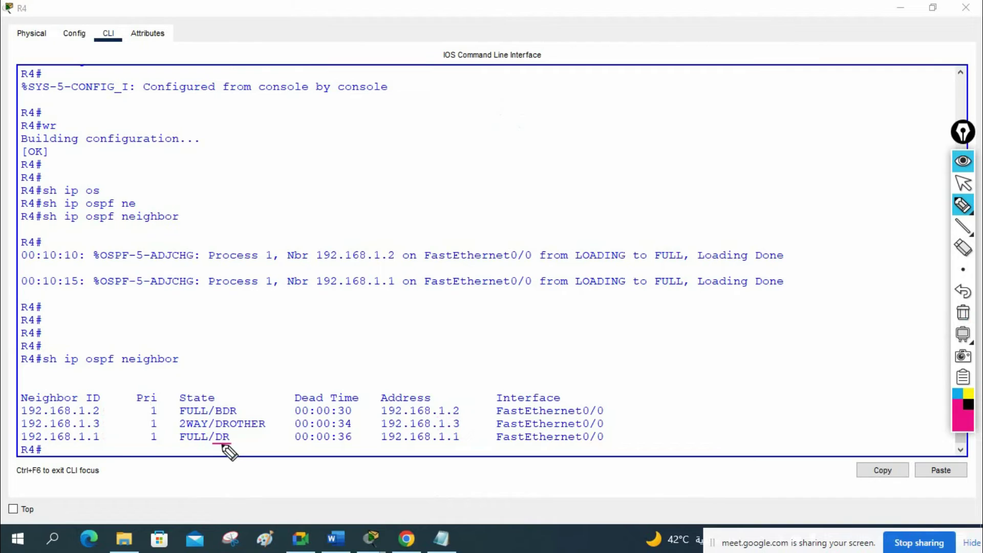
Label 192.168.1.1 as R1 and 192.168.1.2 as R2, underline DROTHER, and draw an SW1 box
{"action": "left_click_drag", "start_coordinate": [106, 436], "coordinate": [122, 442]}
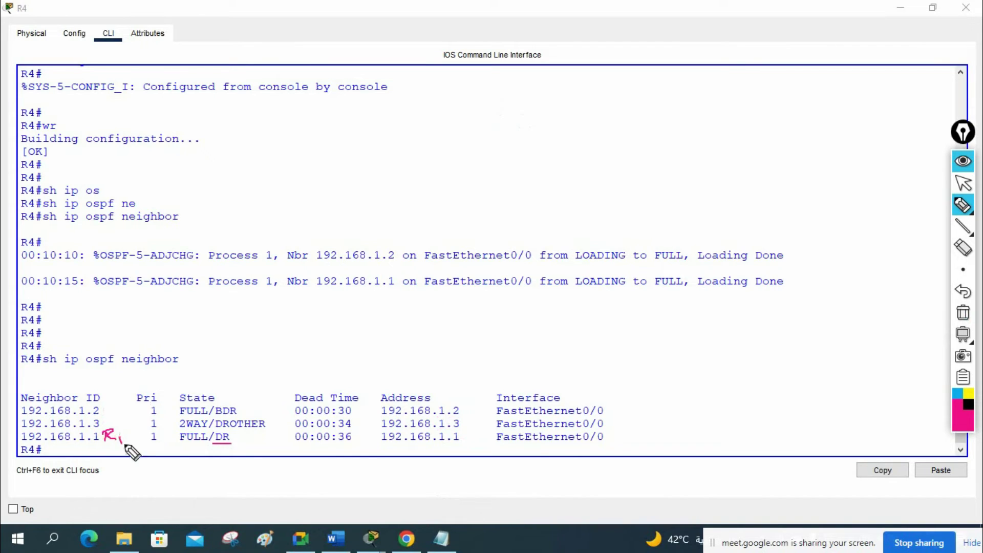
{"action": "left_click_drag", "start_coordinate": [109, 409], "coordinate": [133, 410]}
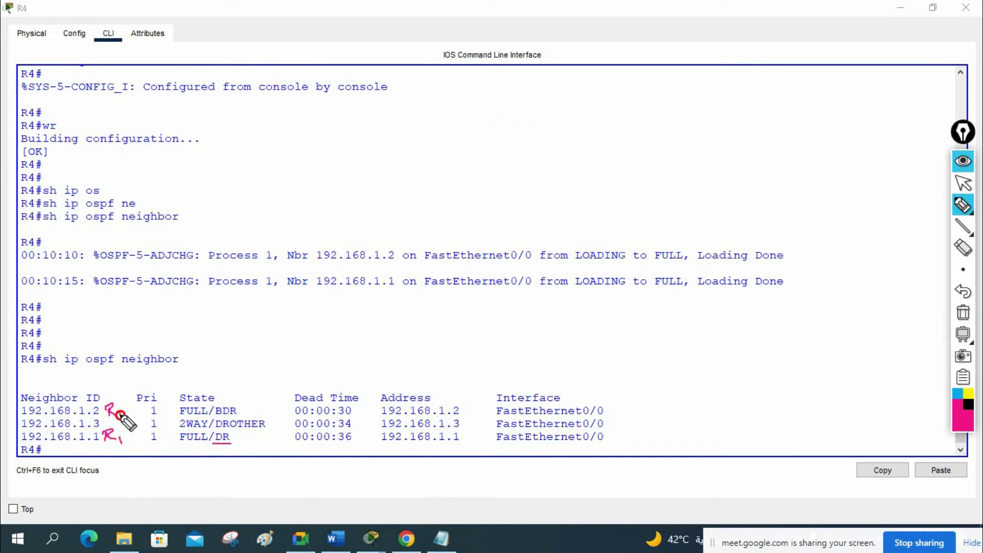
{"action": "left_click_drag", "start_coordinate": [211, 430], "coordinate": [265, 428]}
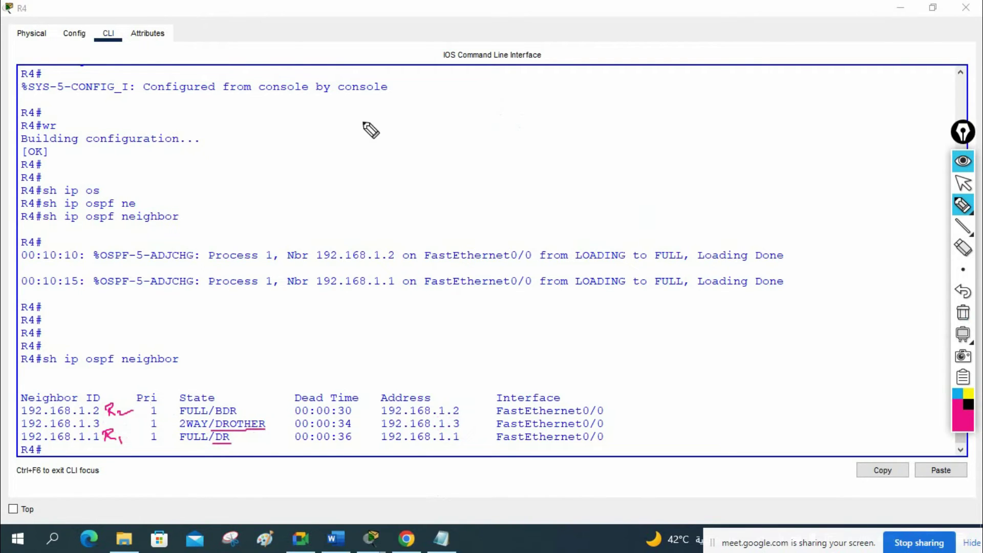
{"action": "mouse_move", "coordinate": [530, 139]}
{"action": "left_mouse_down"}
{"action": "mouse_move", "coordinate": [602, 163]}
{"action": "mouse_move", "coordinate": [597, 116]}
{"action": "mouse_move", "coordinate": [535, 125]}
{"action": "mouse_move", "coordinate": [554, 145]}
{"action": "mouse_move", "coordinate": [576, 131]}
{"action": "mouse_move", "coordinate": [432, 166]}
{"action": "mouse_move", "coordinate": [421, 155]}
{"action": "mouse_move", "coordinate": [417, 186]}
{"action": "mouse_move", "coordinate": [421, 152]}
{"action": "left_mouse_up"}
Sketch routers R1–R4 around SW1 with links to each
{"action": "left_click_drag", "start_coordinate": [426, 201], "coordinate": [443, 204]}
{"action": "mouse_move", "coordinate": [558, 116]}
{"action": "left_mouse_down"}
{"action": "mouse_move", "coordinate": [552, 77]}
{"action": "mouse_move", "coordinate": [554, 95]}
{"action": "mouse_move", "coordinate": [579, 69]}
{"action": "mouse_move", "coordinate": [617, 76]}
{"action": "left_mouse_up"}
{"action": "mouse_move", "coordinate": [604, 138]}
{"action": "left_mouse_down"}
{"action": "mouse_move", "coordinate": [685, 132]}
{"action": "mouse_move", "coordinate": [712, 148]}
{"action": "left_mouse_up"}
{"action": "left_click_drag", "start_coordinate": [705, 112], "coordinate": [722, 149]}
{"action": "mouse_move", "coordinate": [578, 165]}
{"action": "left_mouse_down"}
{"action": "mouse_move", "coordinate": [579, 228]}
{"action": "mouse_move", "coordinate": [560, 238]}
{"action": "mouse_move", "coordinate": [569, 237]}
{"action": "left_mouse_up"}
{"action": "left_click_drag", "start_coordinate": [574, 231], "coordinate": [587, 251]}
{"action": "left_click_drag", "start_coordinate": [443, 200], "coordinate": [444, 211]}
{"action": "mouse_move", "coordinate": [456, 103]}
{"action": "left_mouse_down"}
{"action": "mouse_move", "coordinate": [430, 163]}
{"action": "mouse_move", "coordinate": [457, 156]}
{"action": "mouse_move", "coordinate": [533, 77]}
{"action": "mouse_move", "coordinate": [556, 118]}
{"action": "left_mouse_up"}
Label R1 as DR and R2 as BDR, and circle R4 and R3
{"action": "mouse_move", "coordinate": [464, 194]}
{"action": "left_mouse_down"}
{"action": "mouse_move", "coordinate": [479, 197]}
{"action": "mouse_move", "coordinate": [467, 204]}
{"action": "left_mouse_up"}
{"action": "left_click_drag", "start_coordinate": [495, 202], "coordinate": [532, 187]}
{"action": "mouse_move", "coordinate": [508, 123]}
{"action": "left_mouse_down"}
{"action": "mouse_move", "coordinate": [544, 101]}
{"action": "mouse_move", "coordinate": [581, 109]}
{"action": "left_mouse_up"}
{"action": "left_click_drag", "start_coordinate": [686, 71], "coordinate": [688, 106]}
{"action": "mouse_move", "coordinate": [629, 201]}
{"action": "left_mouse_down"}
{"action": "mouse_move", "coordinate": [599, 232]}
{"action": "mouse_move", "coordinate": [620, 231]}
{"action": "left_mouse_up"}
{"action": "left_click_drag", "start_coordinate": [594, 190], "coordinate": [596, 186]}
{"action": "mouse_move", "coordinate": [713, 149]}
{"action": "left_mouse_down"}
{"action": "mouse_move", "coordinate": [707, 110]}
{"action": "mouse_move", "coordinate": [683, 154]}
{"action": "left_mouse_up"}
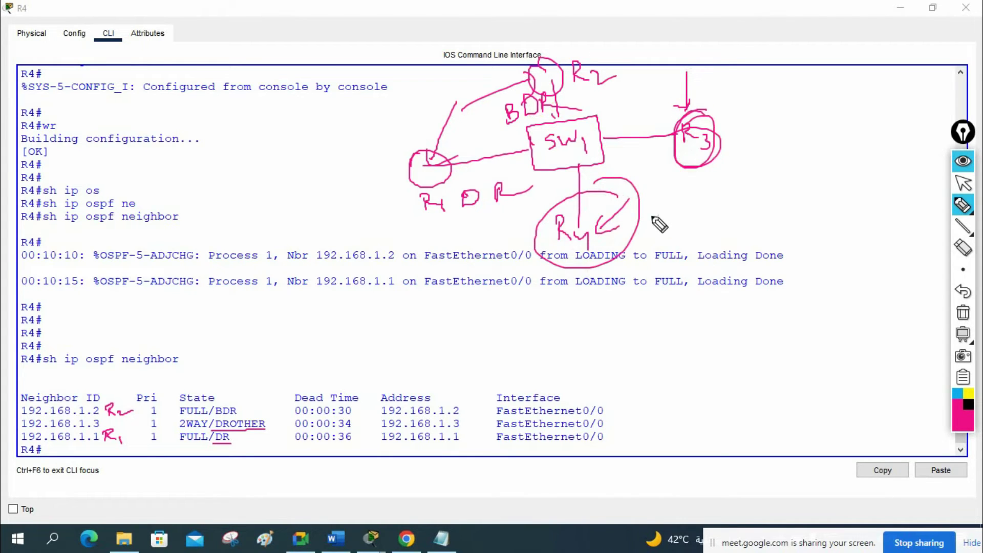
{"action": "mouse_move", "coordinate": [588, 244]}
{"action": "left_mouse_down"}
{"action": "mouse_move", "coordinate": [675, 240]}
{"action": "mouse_move", "coordinate": [717, 212]}
{"action": "mouse_move", "coordinate": [761, 205]}
{"action": "mouse_move", "coordinate": [726, 199]}
{"action": "left_mouse_up"}
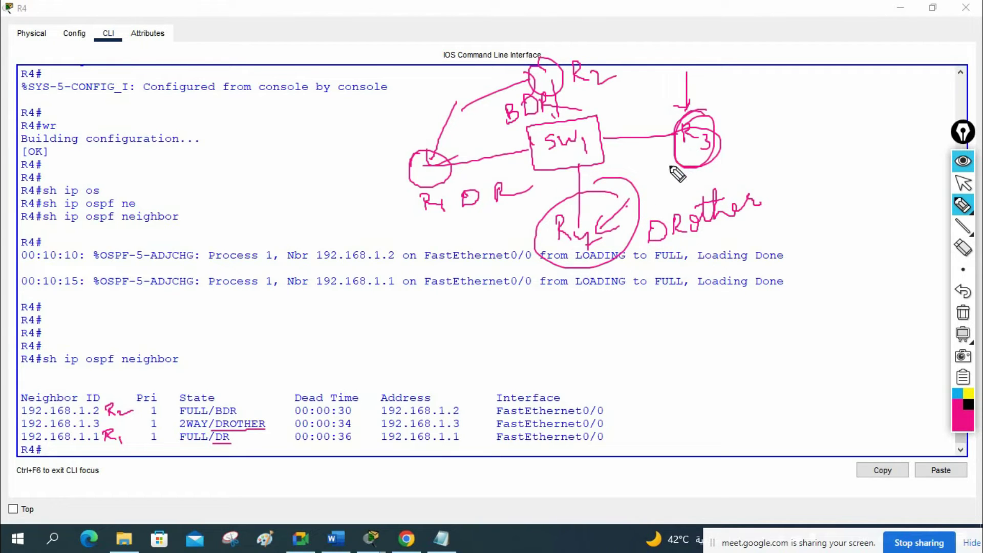
Add arrows toward R1 and R3, double-circle R3, and write an underlined 'Hight' beside it
{"action": "mouse_move", "coordinate": [408, 104]}
{"action": "left_mouse_down"}
{"action": "mouse_move", "coordinate": [416, 141]}
{"action": "mouse_move", "coordinate": [426, 130]}
{"action": "left_mouse_up"}
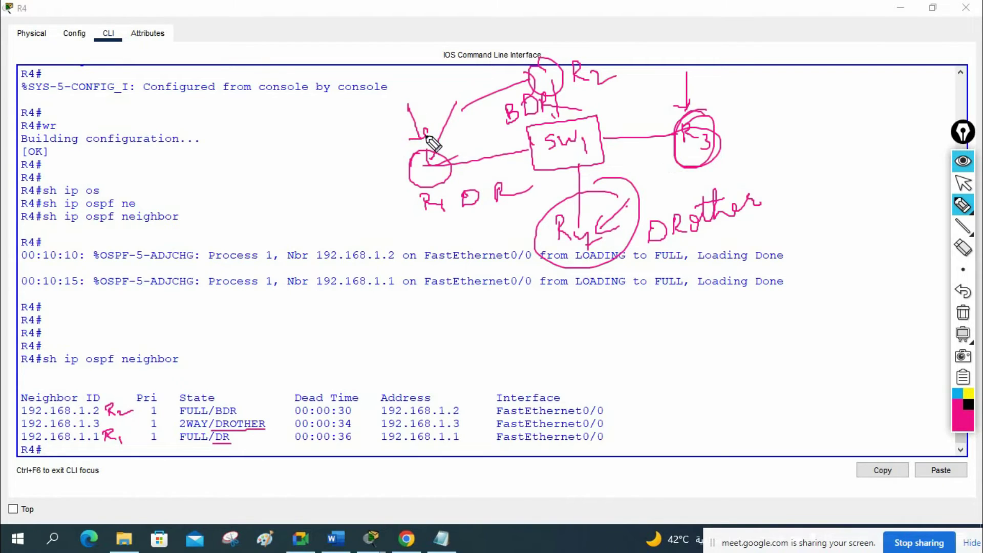
{"action": "left_click_drag", "start_coordinate": [469, 65], "coordinate": [526, 81]}
{"action": "left_click", "coordinate": [687, 157]}
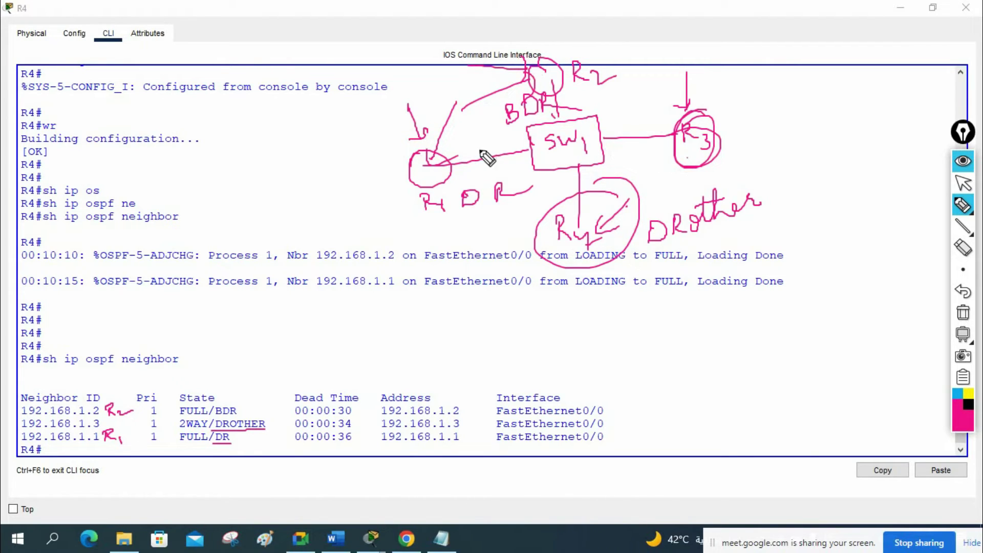
{"action": "left_click_drag", "start_coordinate": [446, 164], "coordinate": [531, 109]}
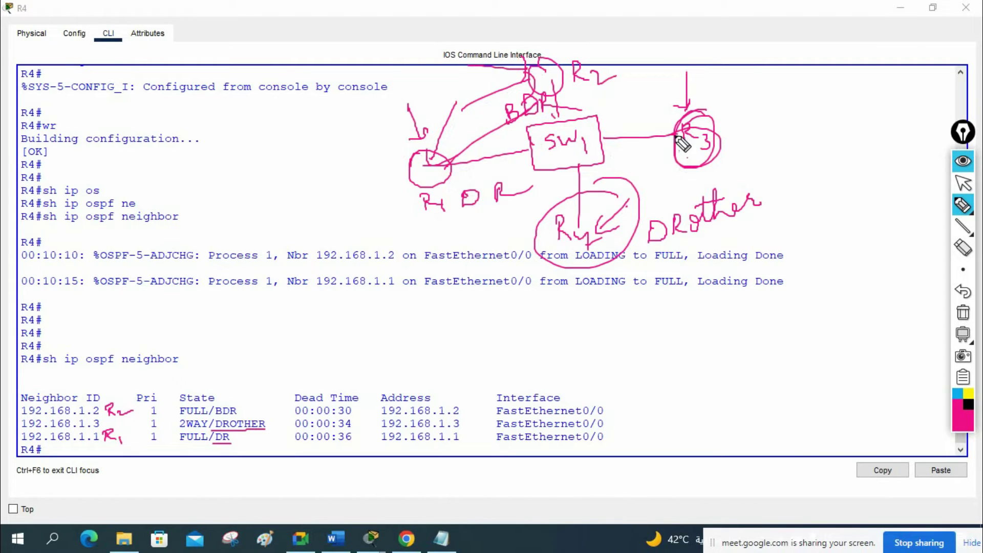
{"action": "left_click_drag", "start_coordinate": [689, 106], "coordinate": [699, 95]}
{"action": "mouse_move", "coordinate": [716, 155]}
{"action": "left_mouse_down"}
{"action": "mouse_move", "coordinate": [671, 170]}
{"action": "mouse_move", "coordinate": [679, 177]}
{"action": "mouse_move", "coordinate": [708, 157]}
{"action": "left_mouse_up"}
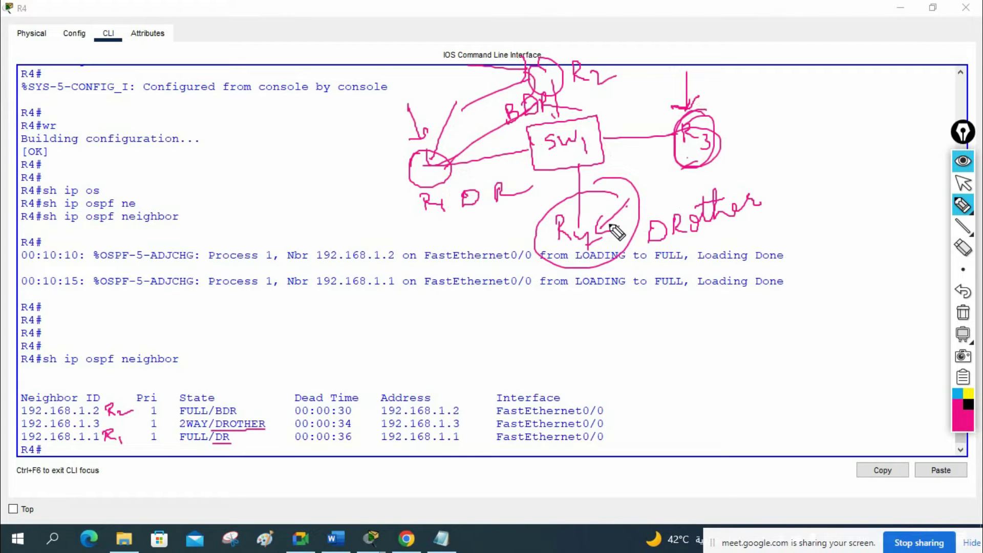
{"action": "mouse_move", "coordinate": [782, 121]}
{"action": "left_mouse_down"}
{"action": "mouse_move", "coordinate": [780, 150]}
{"action": "mouse_move", "coordinate": [796, 148]}
{"action": "mouse_move", "coordinate": [816, 121]}
{"action": "mouse_move", "coordinate": [845, 121]}
{"action": "mouse_move", "coordinate": [860, 95]}
{"action": "mouse_move", "coordinate": [872, 102]}
{"action": "left_mouse_up"}
{"action": "left_click_drag", "start_coordinate": [798, 159], "coordinate": [843, 138]}
{"action": "left_click_drag", "start_coordinate": [805, 164], "coordinate": [844, 149]}
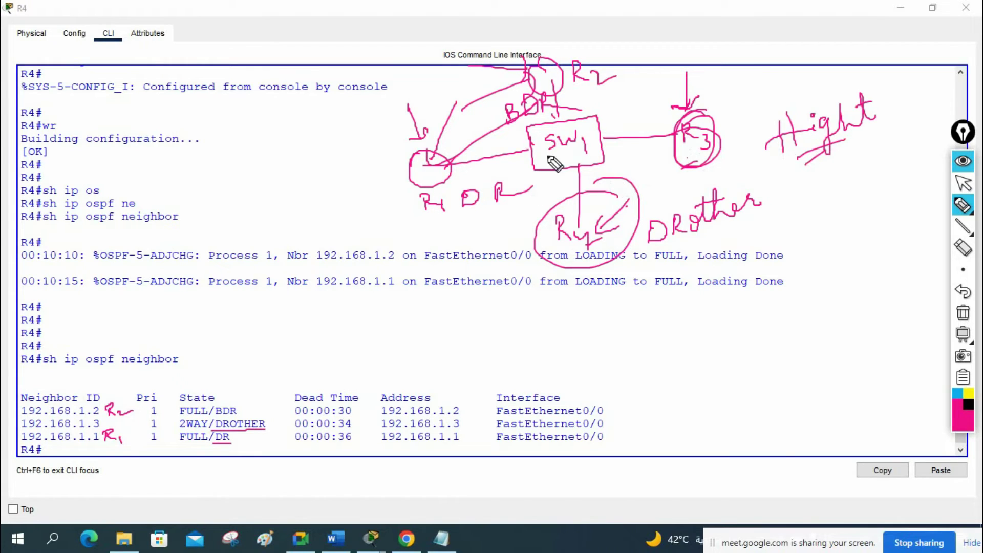
Note R4 as DR and R3 as BDR under 'Hight', then erase the sketch and exit drawing mode
{"action": "mouse_move", "coordinate": [597, 226]}
{"action": "left_mouse_down"}
{"action": "mouse_move", "coordinate": [602, 270]}
{"action": "mouse_move", "coordinate": [601, 255]}
{"action": "mouse_move", "coordinate": [679, 338]}
{"action": "left_mouse_up"}
{"action": "left_click_drag", "start_coordinate": [695, 316], "coordinate": [691, 348]}
{"action": "left_click_drag", "start_coordinate": [692, 313], "coordinate": [691, 344]}
{"action": "left_click_drag", "start_coordinate": [719, 314], "coordinate": [746, 337]}
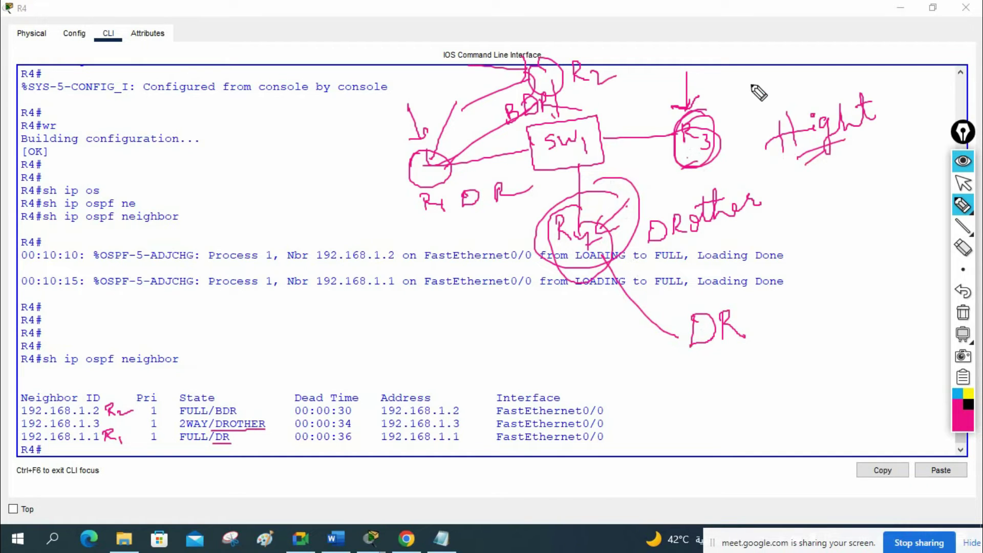
{"action": "mouse_move", "coordinate": [718, 121]}
{"action": "left_mouse_down"}
{"action": "mouse_move", "coordinate": [797, 75]}
{"action": "mouse_move", "coordinate": [796, 108]}
{"action": "mouse_move", "coordinate": [823, 95]}
{"action": "left_mouse_up"}
{"action": "mouse_move", "coordinate": [772, 113]}
{"action": "left_mouse_down"}
{"action": "mouse_move", "coordinate": [774, 89]}
{"action": "mouse_move", "coordinate": [776, 110]}
{"action": "left_mouse_up"}
{"action": "left_click_drag", "start_coordinate": [825, 77], "coordinate": [843, 92]}
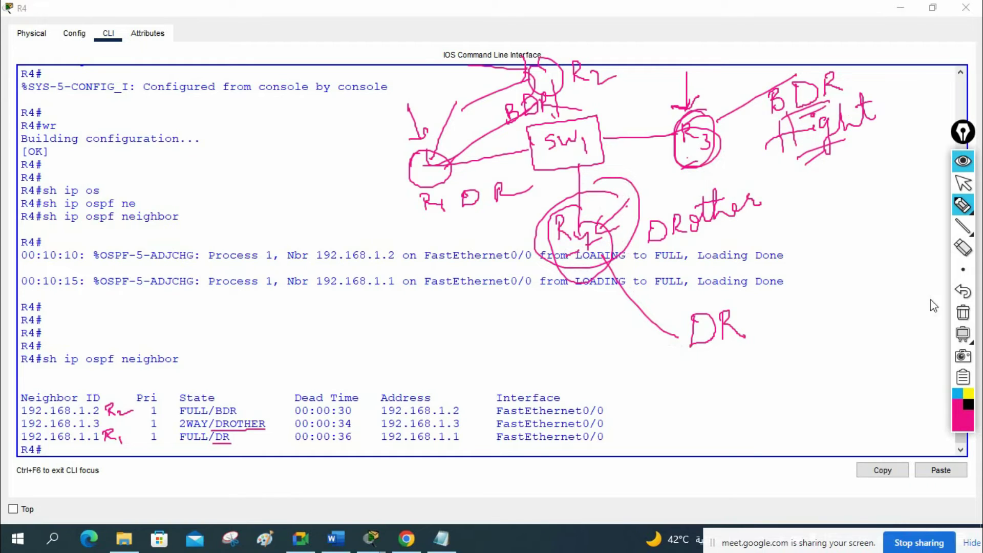
{"action": "left_click", "coordinate": [963, 314]}
{"action": "left_click", "coordinate": [963, 183]}
Run clear ip ospf process on R4, confirm with yes, and close R4
{"action": "left_click", "coordinate": [574, 348]}
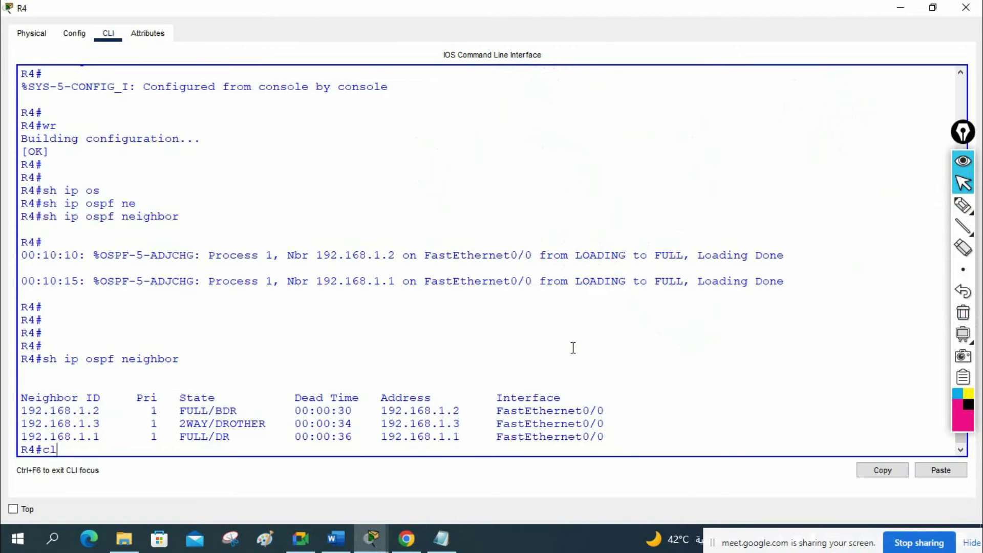
{"action": "type", "text": "cl"}
{"action": "key", "text": "Tab"}
{"action": "type", "text": "e"}
{"action": "key", "text": "Tab"}
{"action": "type", "text": "ip os"}
{"action": "key", "text": "Tab"}
{"action": "type", "text": "pro"}
{"action": "key", "text": "Tab"}
{"action": "key", "text": "Return"}
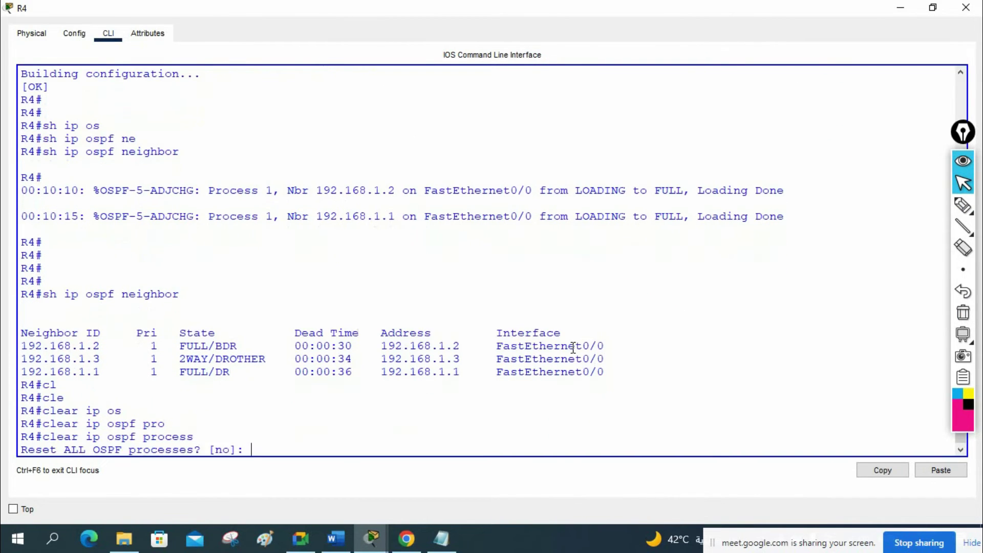
{"action": "type", "text": "yes"}
{"action": "key", "text": "Return"}
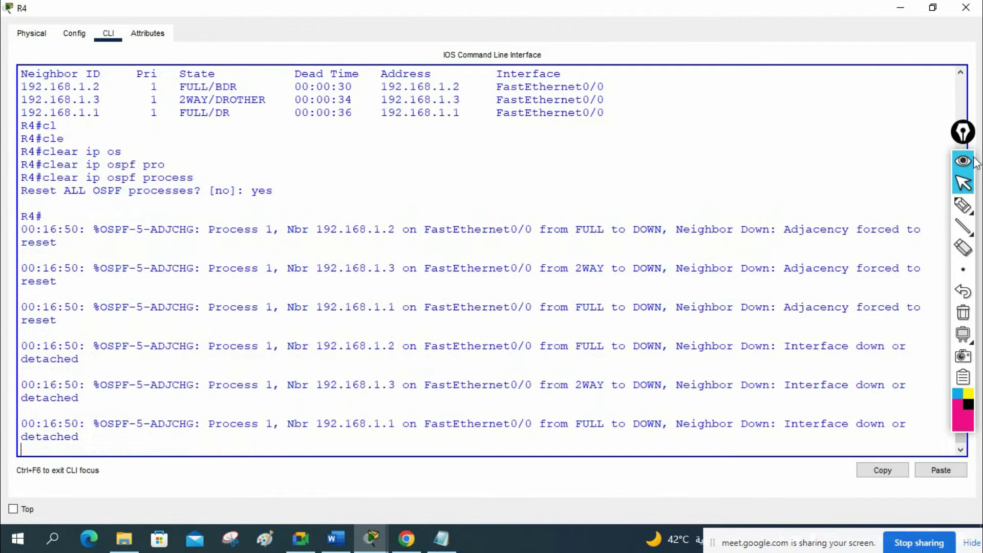
{"action": "left_click", "coordinate": [965, 8]}
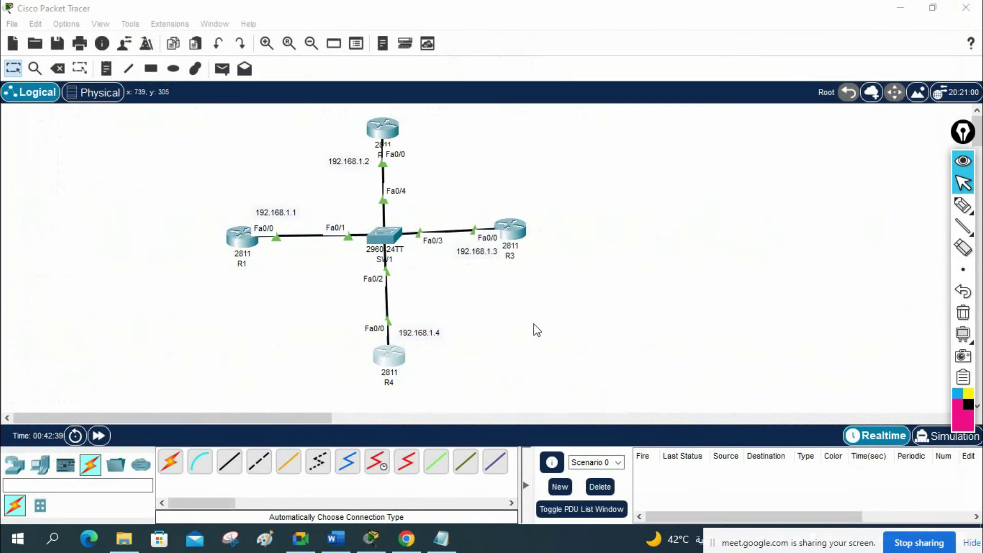
On R3, exit configuration mode, run clear ip ospf process, and close the window
{"action": "left_click", "coordinate": [513, 234]}
{"action": "key", "text": "Return"}
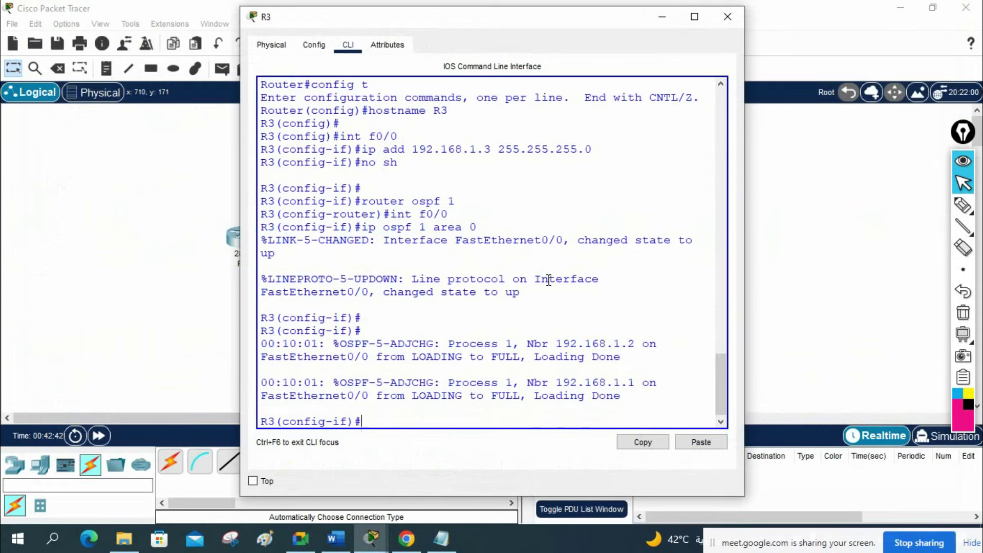
{"action": "type", "text": "exit"}
{"action": "key", "text": "Return"}
{"action": "key", "text": "Return"}
{"action": "key", "text": "Return"}
{"action": "type", "text": "exit"}
{"action": "key", "text": "Return"}
{"action": "key", "text": "Return"}
{"action": "type", "text": "cl"}
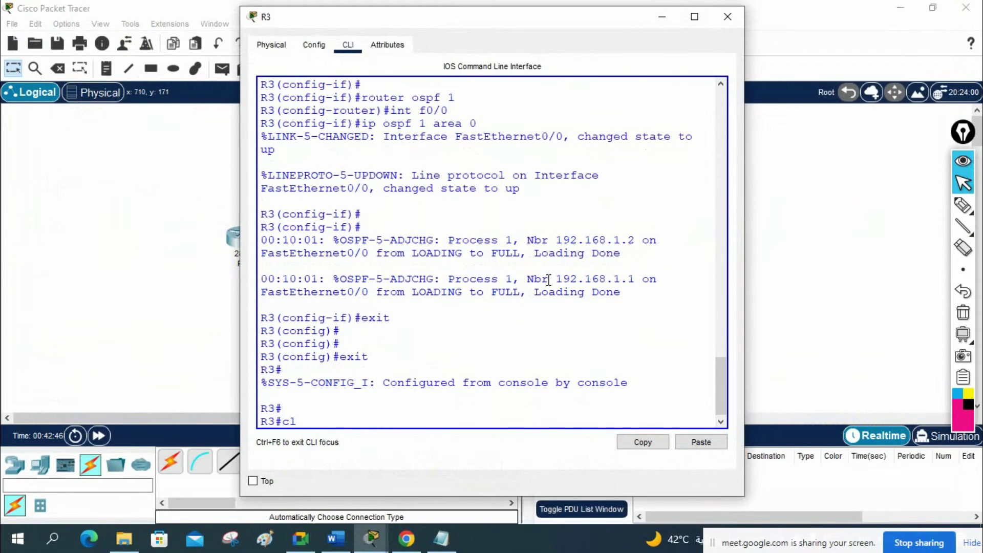
{"action": "type", "text": "e"}
{"action": "key", "text": "Tab"}
{"action": "type", "text": "ip os"}
{"action": "key", "text": "Tab"}
{"action": "type", "text": "pro"}
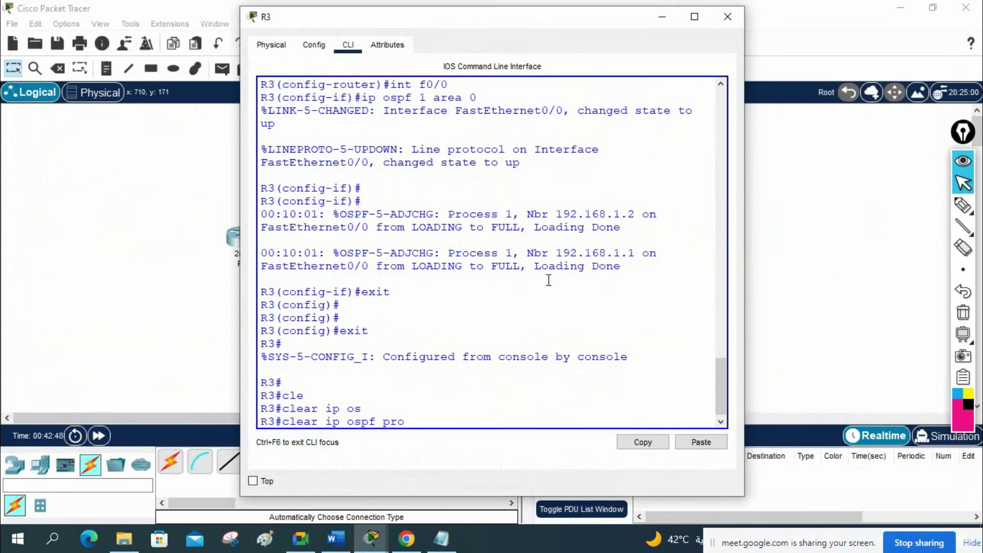
{"action": "key", "text": "Tab"}
{"action": "key", "text": "Return"}
{"action": "key", "text": "Return"}
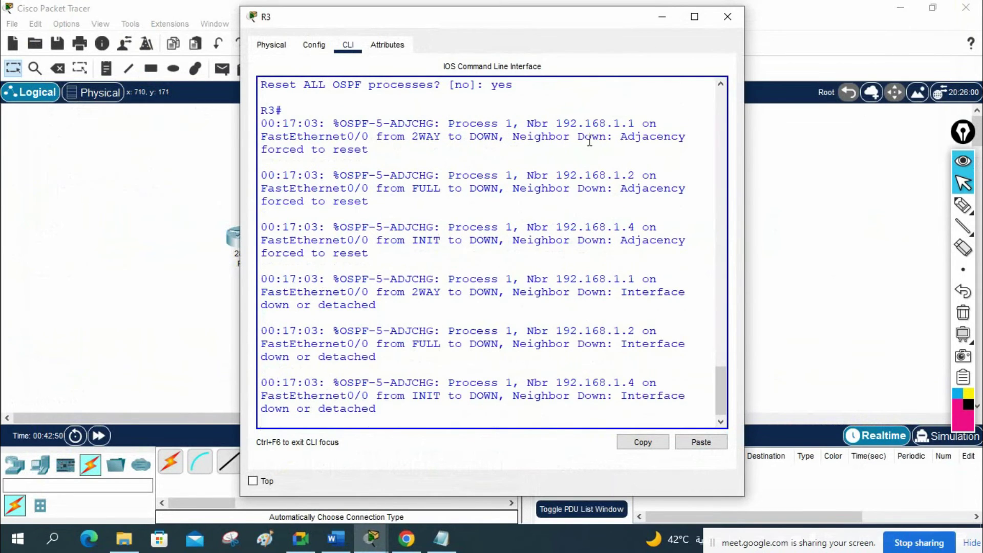
{"action": "left_click", "coordinate": [725, 19]}
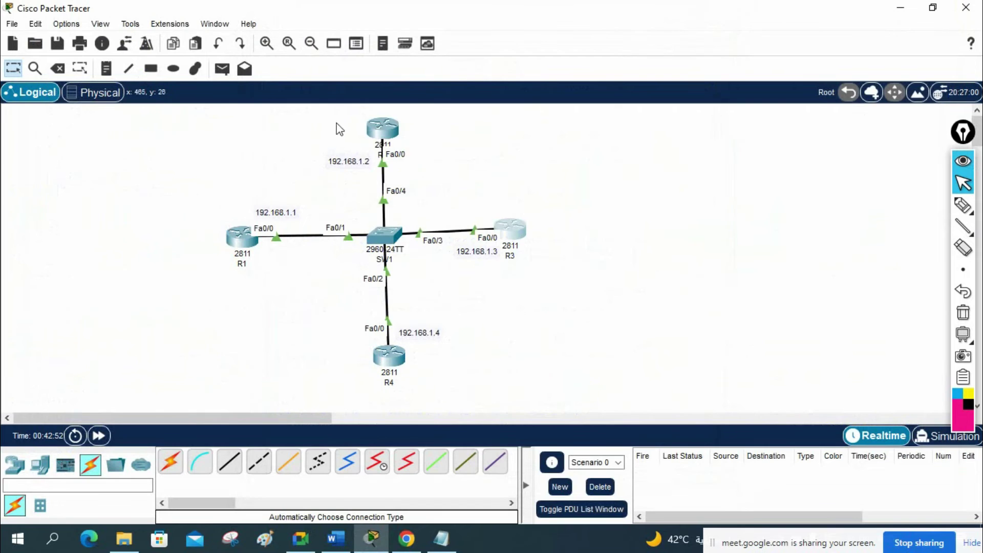
Reset all OSPF processes on R2 with clear ip ospf process, answering yes
{"action": "left_click", "coordinate": [390, 129]}
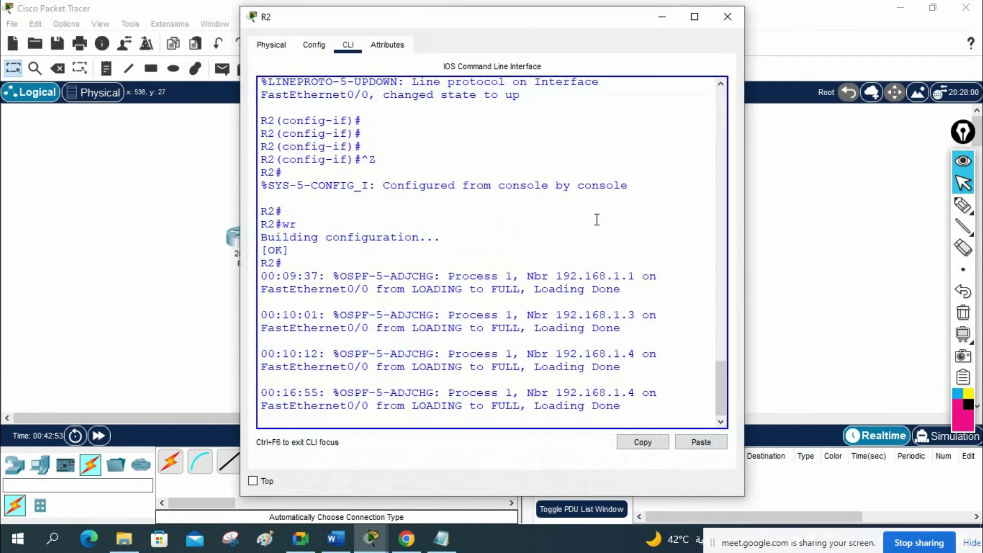
{"action": "key", "text": "ctrl+z"}
{"action": "key", "text": "Return"}
{"action": "key", "text": "Return"}
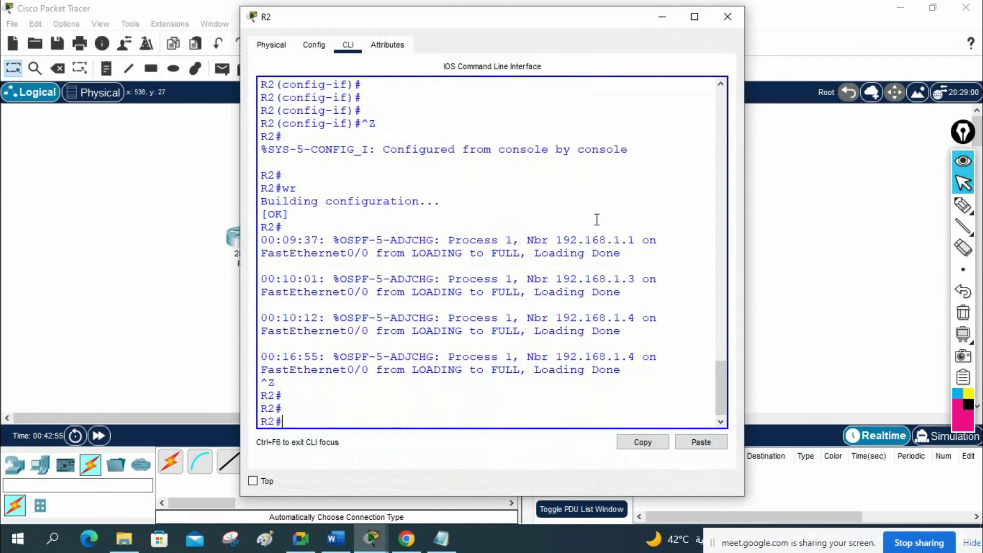
{"action": "type", "text": "cle"}
{"action": "key", "text": "Tab"}
{"action": "type", "text": "ip ospf pr"}
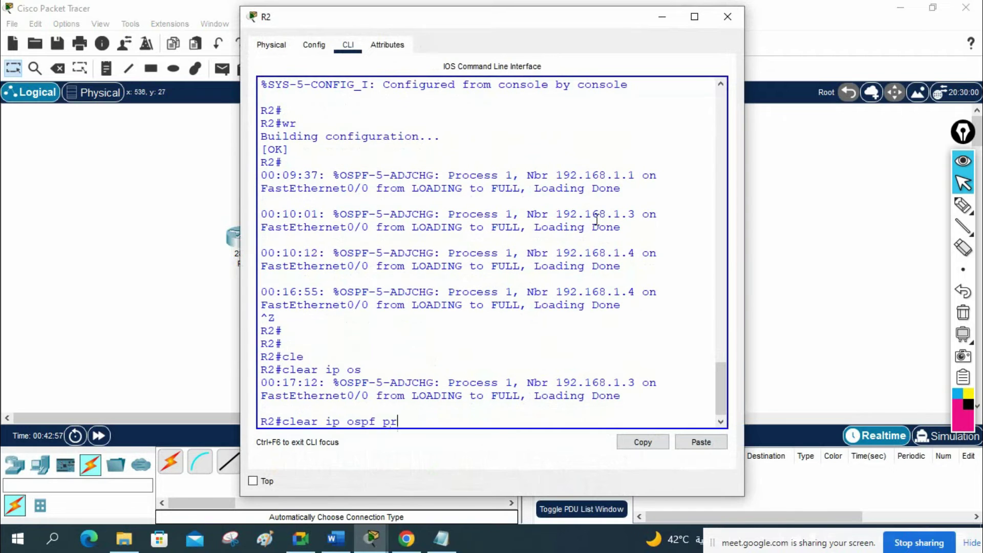
{"action": "type", "text": "o"}
{"action": "key", "text": "Tab"}
{"action": "key", "text": "Return"}
{"action": "type", "text": "yes"}
{"action": "key", "text": "Return"}
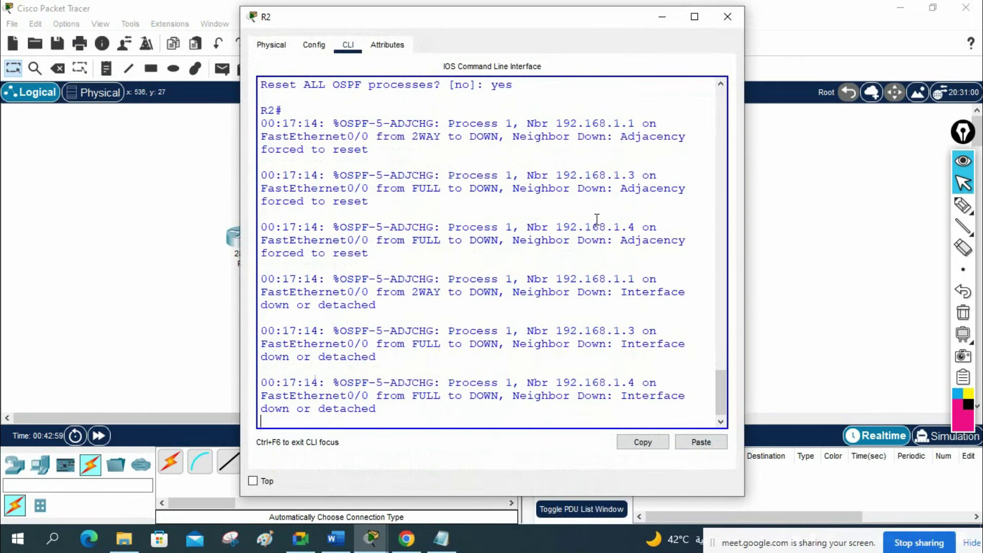
{"action": "left_click", "coordinate": [727, 16]}
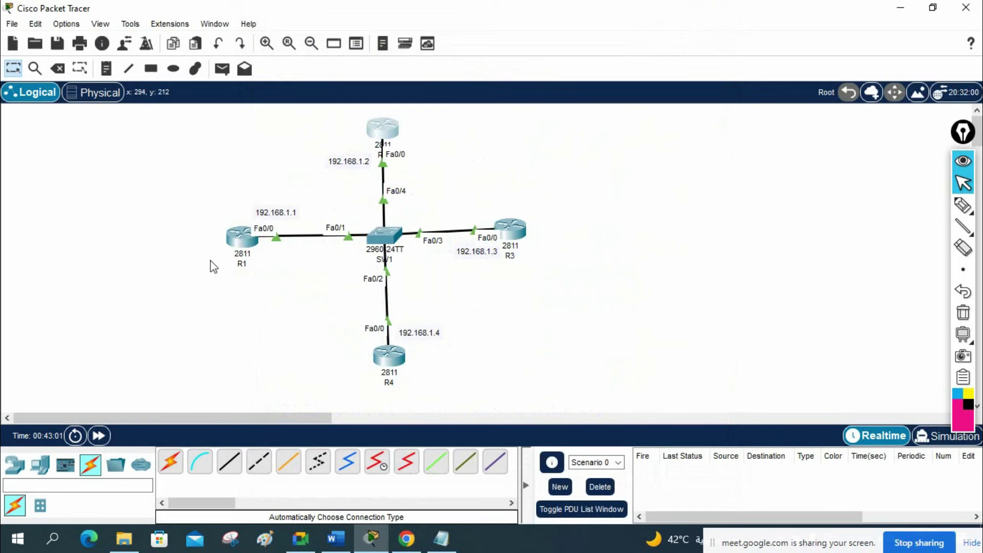
Reset all OSPF processes on R1 the same way and return to the topology
{"action": "left_click", "coordinate": [238, 236]}
{"action": "key", "text": "ctrl+z"}
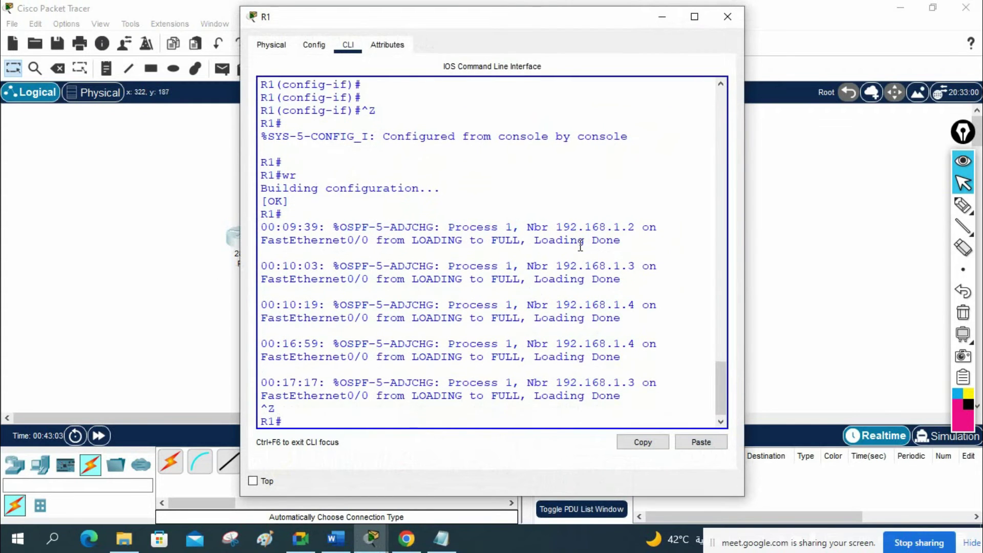
{"action": "key", "text": "Return"}
{"action": "key", "text": "Return"}
{"action": "key", "text": "Return"}
{"action": "type", "text": "cle"}
{"action": "key", "text": "Tab"}
{"action": "type", "text": "ip"}
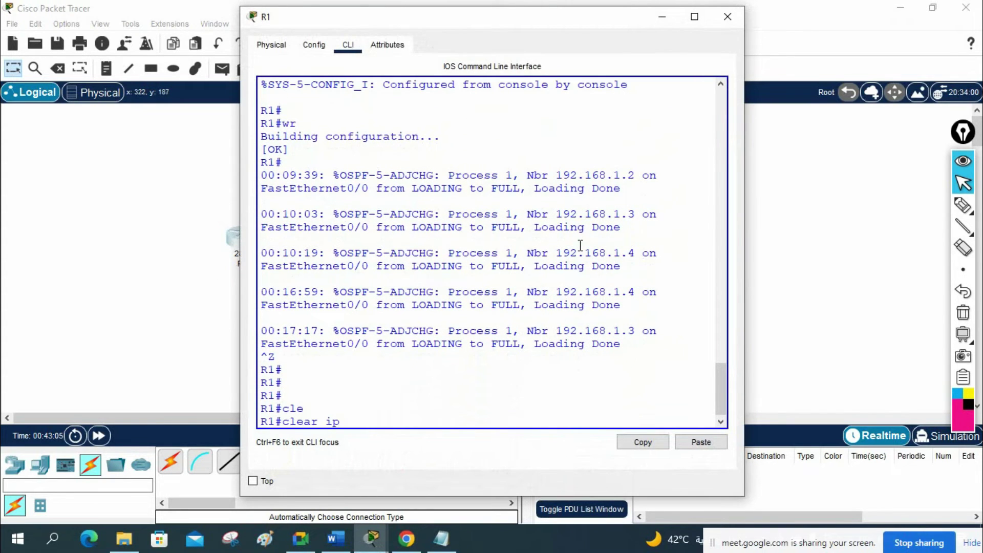
{"action": "key", "text": "Tab"}
{"action": "type", "text": "os"}
{"action": "key", "text": "Tab"}
{"action": "type", "text": "pro"}
{"action": "key", "text": "Tab"}
{"action": "key", "text": "Return"}
{"action": "type", "text": "yes"}
{"action": "key", "text": "Return"}
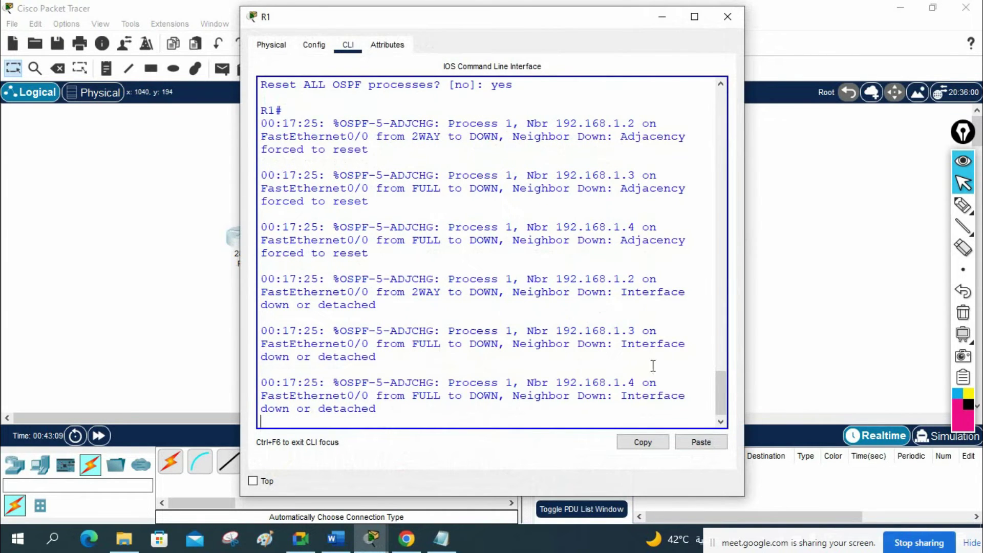
{"action": "left_click", "coordinate": [727, 16]}
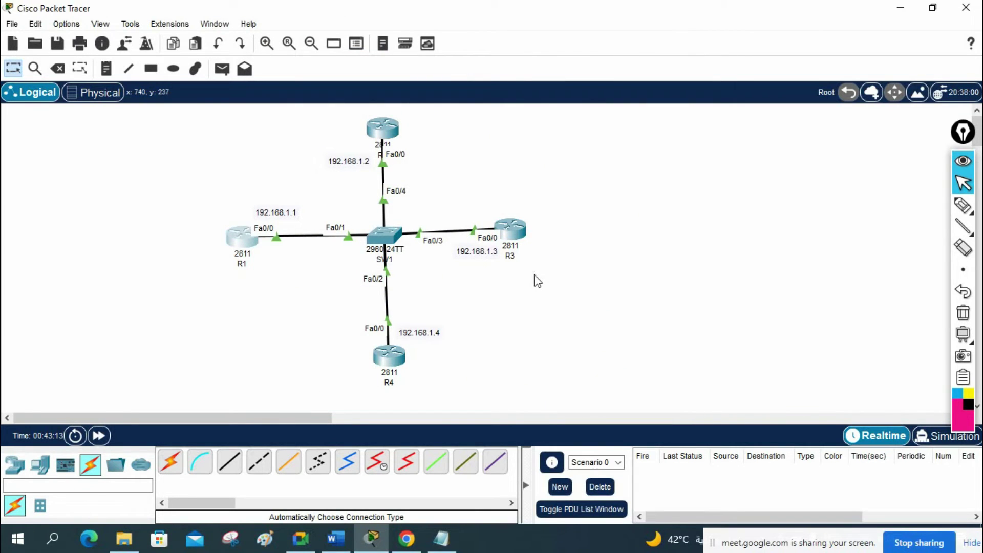
{"action": "left_click", "coordinate": [963, 204]}
{"action": "mouse_move", "coordinate": [417, 362]}
{"action": "left_mouse_down"}
{"action": "mouse_move", "coordinate": [415, 378]}
{"action": "mouse_move", "coordinate": [449, 366]}
{"action": "left_mouse_up"}
{"action": "mouse_move", "coordinate": [512, 288]}
{"action": "left_mouse_down"}
{"action": "mouse_move", "coordinate": [543, 267]}
{"action": "mouse_move", "coordinate": [554, 277]}
{"action": "left_mouse_up"}
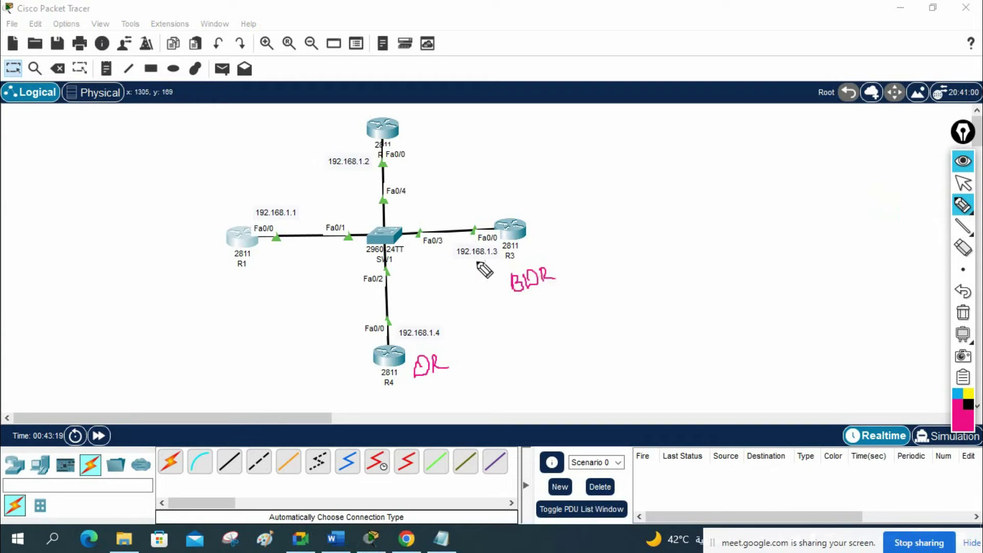
{"action": "mouse_move", "coordinate": [416, 136]}
{"action": "left_mouse_down"}
{"action": "mouse_move", "coordinate": [441, 146]}
{"action": "mouse_move", "coordinate": [476, 125]}
{"action": "mouse_move", "coordinate": [484, 137]}
{"action": "mouse_move", "coordinate": [519, 128]}
{"action": "left_mouse_up"}
{"action": "mouse_move", "coordinate": [193, 295]}
{"action": "left_mouse_down"}
{"action": "mouse_move", "coordinate": [221, 297]}
{"action": "mouse_move", "coordinate": [225, 278]}
{"action": "mouse_move", "coordinate": [232, 293]}
{"action": "mouse_move", "coordinate": [251, 292]}
{"action": "mouse_move", "coordinate": [282, 283]}
{"action": "left_mouse_up"}
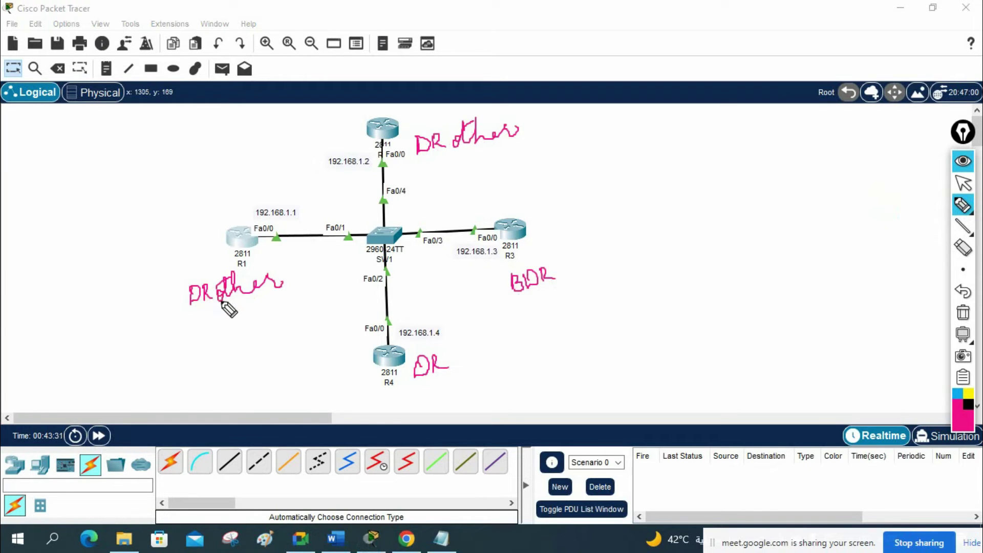
{"action": "left_click", "coordinate": [962, 312]}
{"action": "left_click", "coordinate": [963, 183]}
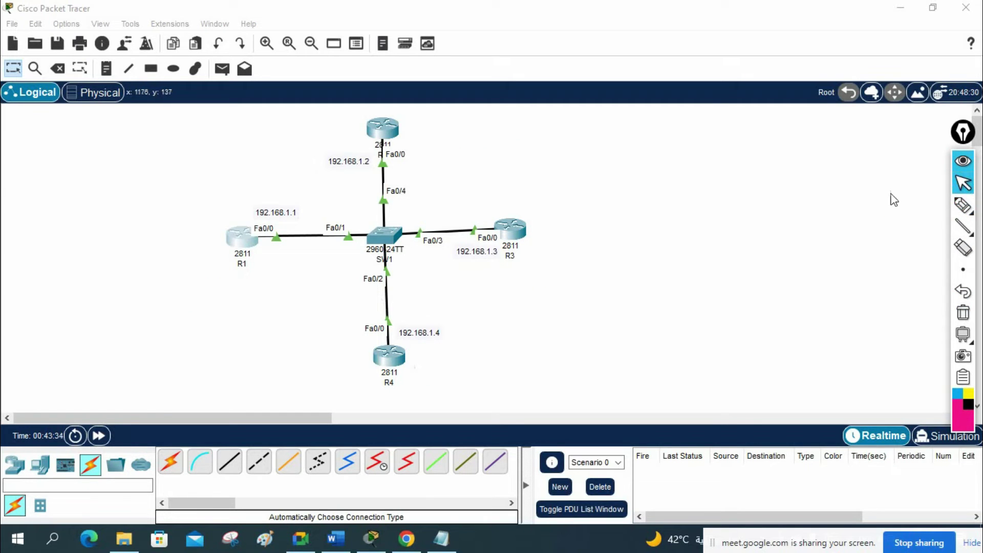
Run show ip ospf neighbor in R1's widened CLI, listing .4 DR, .3 BDR, .2 DROTHER
{"action": "left_click", "coordinate": [241, 239]}
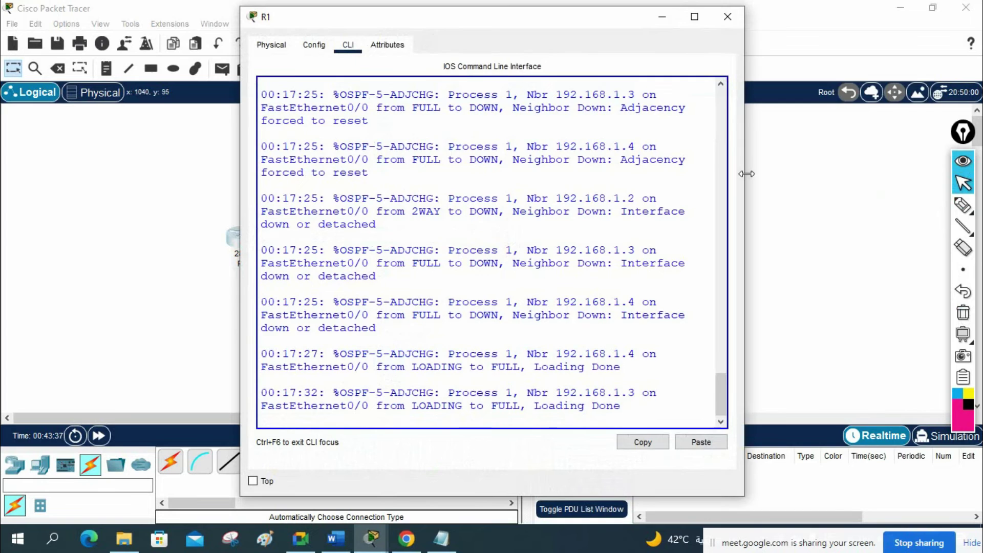
{"action": "left_click_drag", "start_coordinate": [746, 174], "coordinate": [927, 177]}
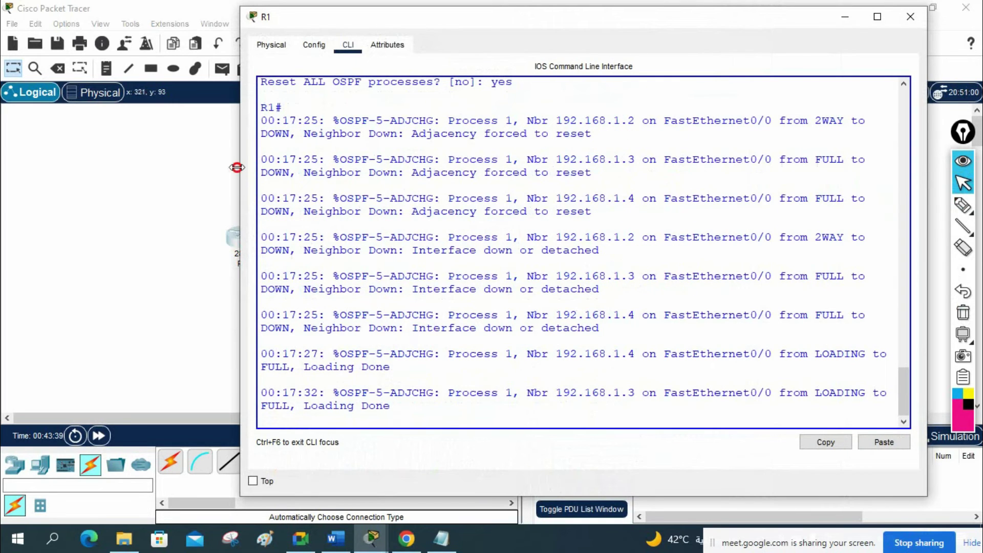
{"action": "left_click_drag", "start_coordinate": [236, 168], "coordinate": [13, 169]}
{"action": "key", "text": "Return"}
{"action": "key", "text": "Return"}
{"action": "key", "text": "Return"}
{"action": "key", "text": "Return"}
{"action": "key", "text": "Return"}
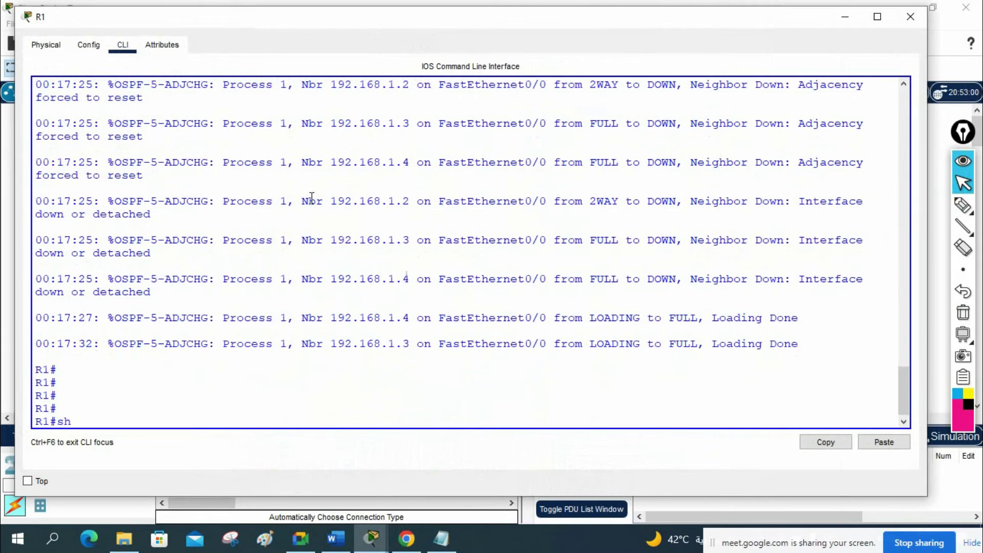
{"action": "type", "text": "sh ip os"}
{"action": "key", "text": "Tab"}
{"action": "type", "text": "ne"}
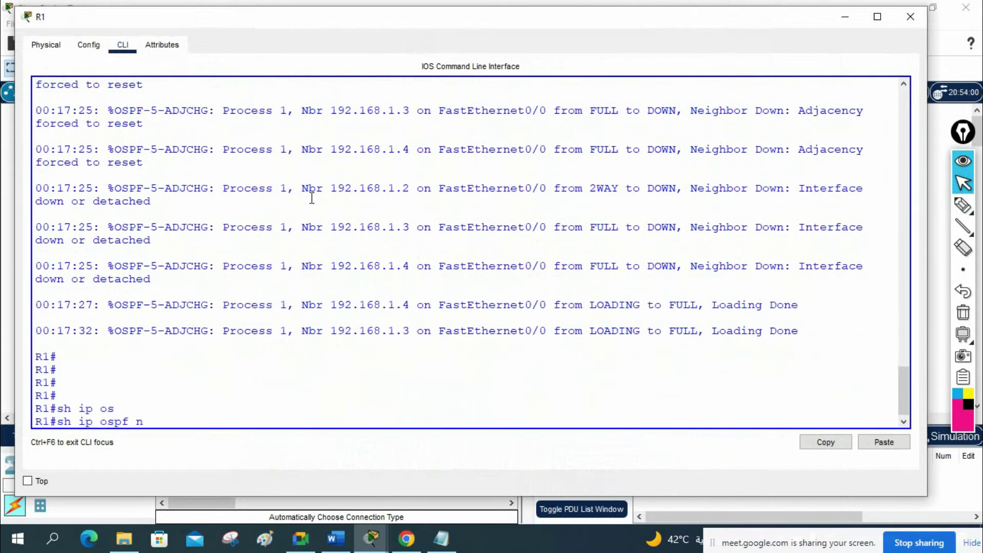
{"action": "key", "text": "Tab"}
{"action": "key", "text": "Return"}
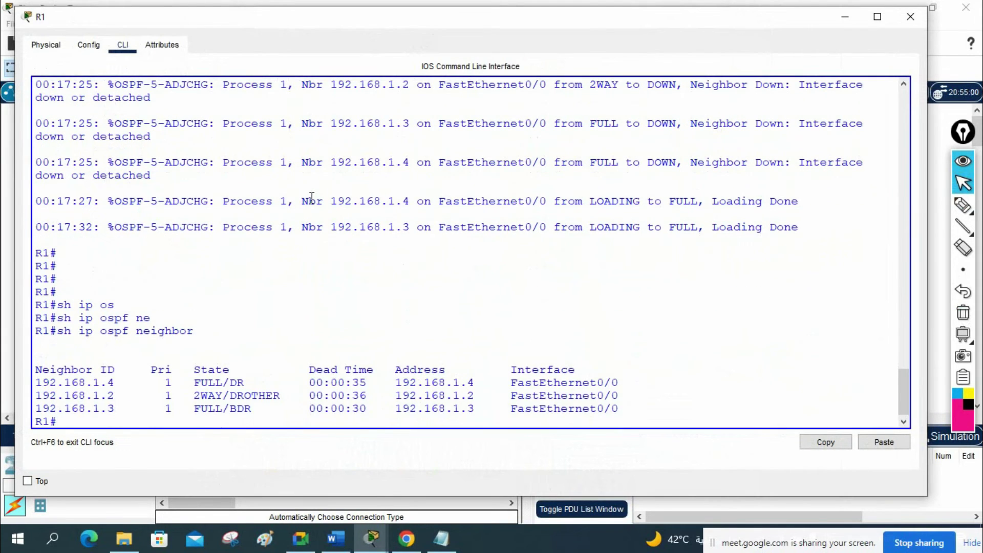
{"action": "left_click", "coordinate": [963, 205]}
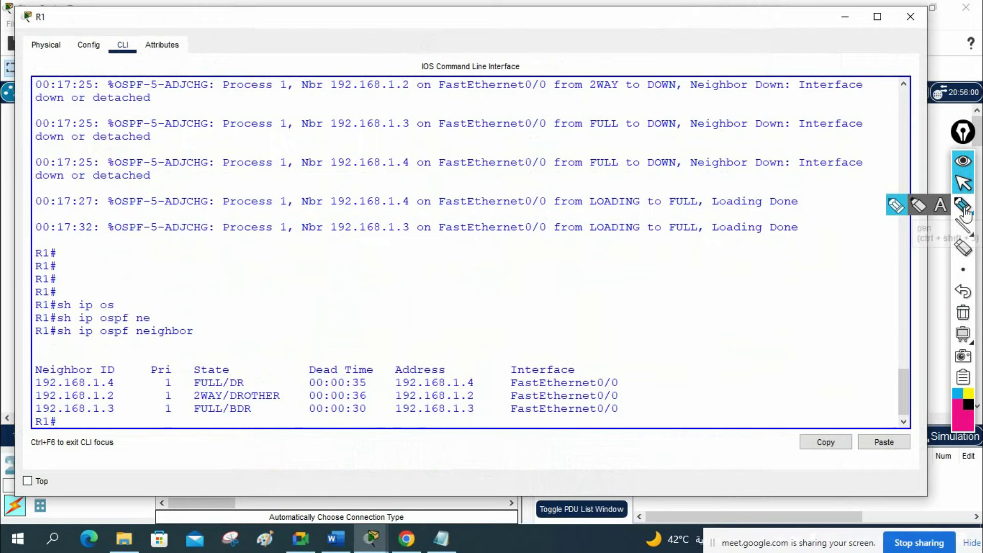
{"action": "left_click", "coordinate": [895, 205]}
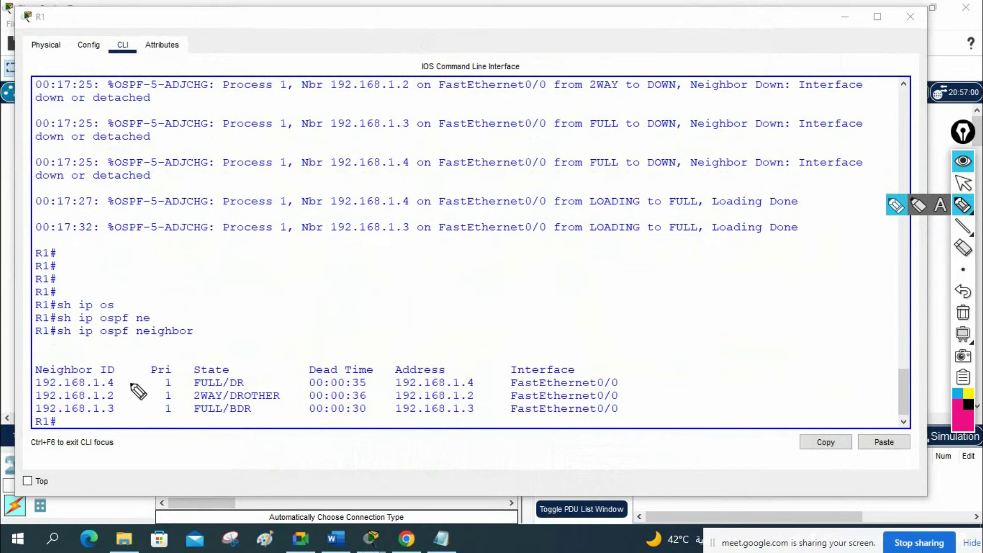
{"action": "left_click_drag", "start_coordinate": [125, 388], "coordinate": [140, 388]}
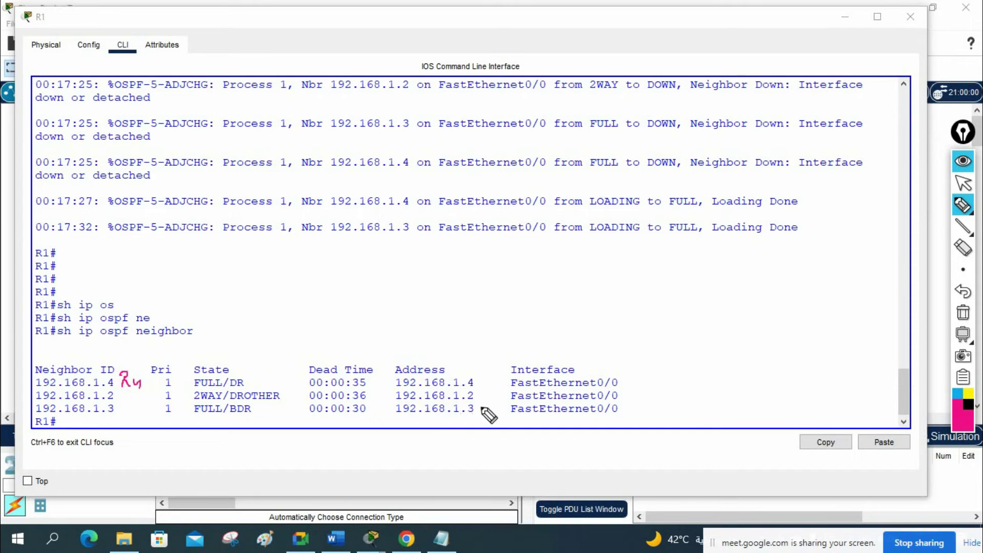
{"action": "mouse_move", "coordinate": [483, 387]}
{"action": "left_mouse_down"}
{"action": "mouse_move", "coordinate": [494, 397]}
{"action": "mouse_move", "coordinate": [481, 414]}
{"action": "mouse_move", "coordinate": [489, 423]}
{"action": "left_mouse_up"}
{"action": "left_click_drag", "start_coordinate": [479, 368], "coordinate": [496, 384]}
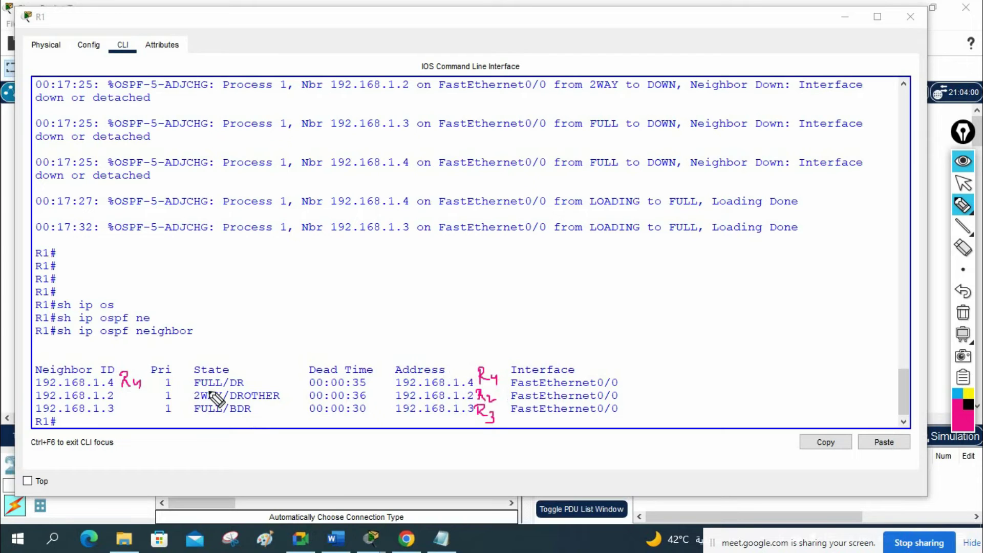
{"action": "mouse_move", "coordinate": [125, 395]}
{"action": "left_mouse_down"}
{"action": "mouse_move", "coordinate": [123, 406]}
{"action": "mouse_move", "coordinate": [129, 393]}
{"action": "mouse_move", "coordinate": [145, 404]}
{"action": "mouse_move", "coordinate": [128, 412]}
{"action": "mouse_move", "coordinate": [138, 424]}
{"action": "left_mouse_up"}
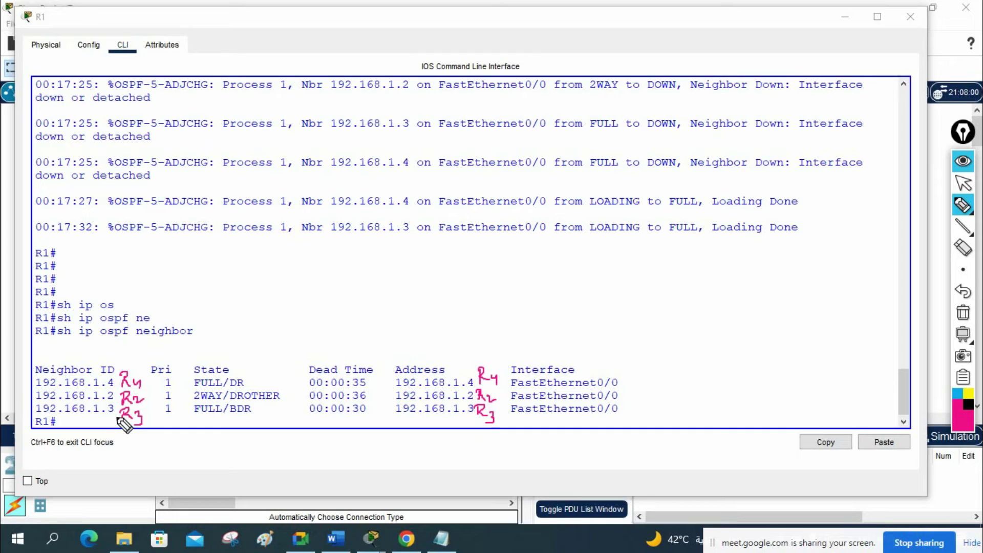
{"action": "mouse_move", "coordinate": [112, 384]}
{"action": "left_mouse_down"}
{"action": "mouse_move", "coordinate": [152, 368]}
{"action": "mouse_move", "coordinate": [204, 370]}
{"action": "mouse_move", "coordinate": [211, 380]}
{"action": "left_mouse_up"}
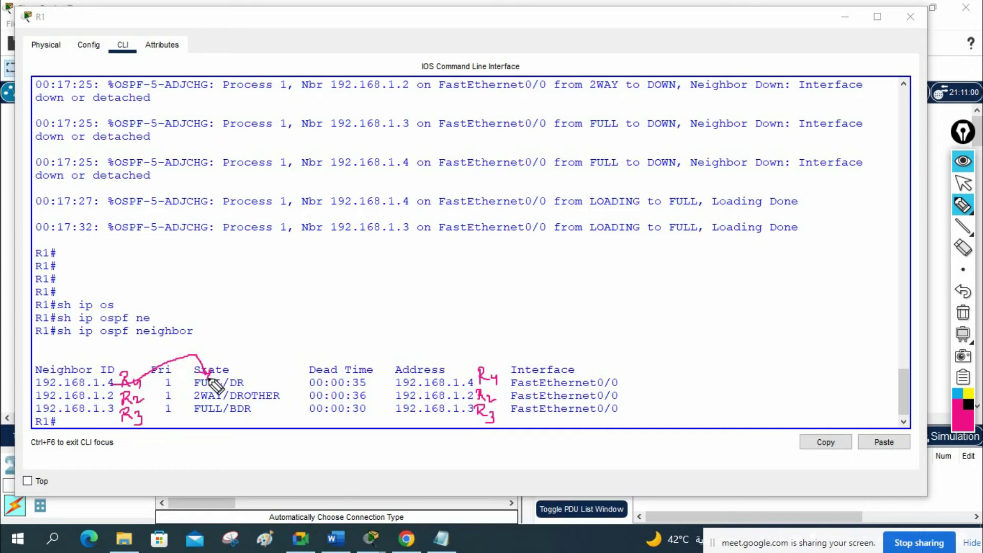
{"action": "mouse_move", "coordinate": [215, 381]}
{"action": "left_mouse_down"}
{"action": "mouse_move", "coordinate": [196, 388]}
{"action": "mouse_move", "coordinate": [208, 411]}
{"action": "left_mouse_up"}
{"action": "left_click_drag", "start_coordinate": [241, 356], "coordinate": [242, 375]}
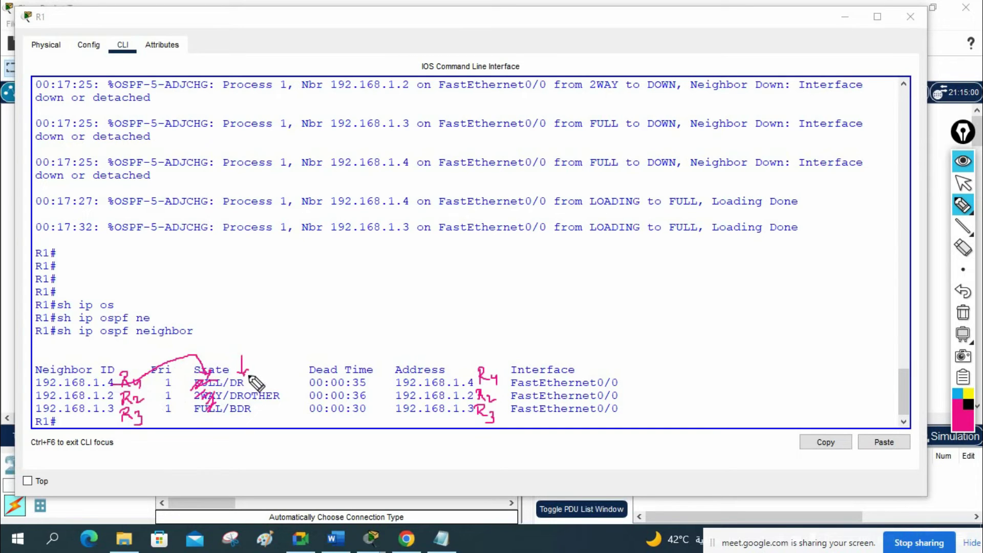
{"action": "mouse_move", "coordinate": [112, 413]}
{"action": "left_mouse_down"}
{"action": "mouse_move", "coordinate": [146, 433]}
{"action": "mouse_move", "coordinate": [233, 412]}
{"action": "left_mouse_up"}
{"action": "left_click_drag", "start_coordinate": [123, 404], "coordinate": [280, 397]}
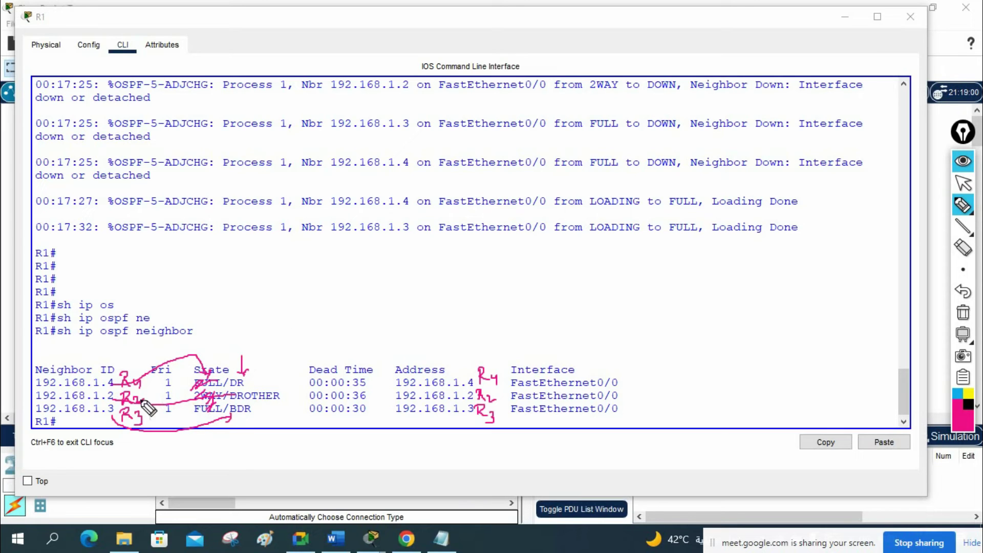
{"action": "left_click_drag", "start_coordinate": [225, 390], "coordinate": [264, 384]}
{"action": "mouse_move", "coordinate": [116, 395]}
{"action": "left_mouse_down"}
{"action": "mouse_move", "coordinate": [121, 376]}
{"action": "mouse_move", "coordinate": [71, 370]}
{"action": "mouse_move", "coordinate": [34, 385]}
{"action": "mouse_move", "coordinate": [99, 389]}
{"action": "left_mouse_up"}
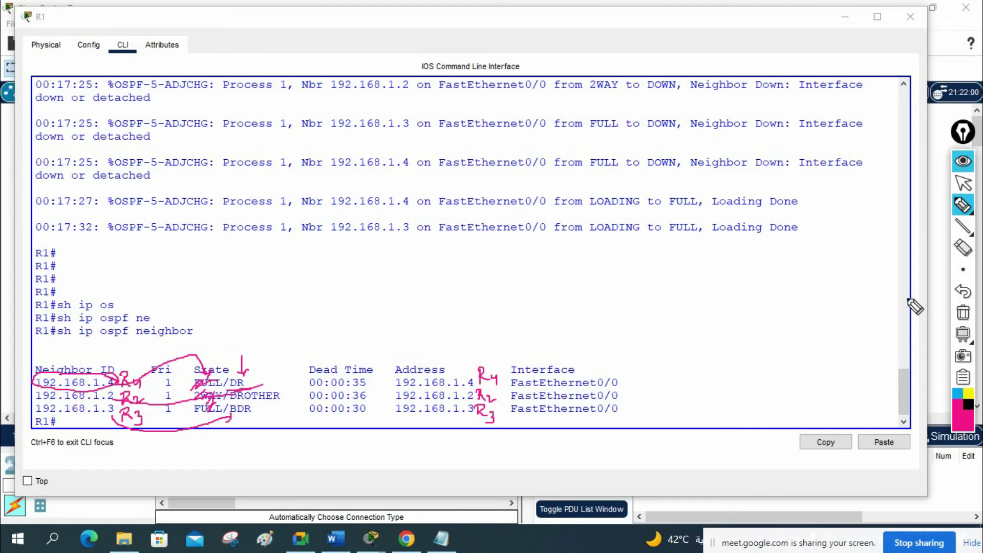
{"action": "left_click", "coordinate": [962, 312]}
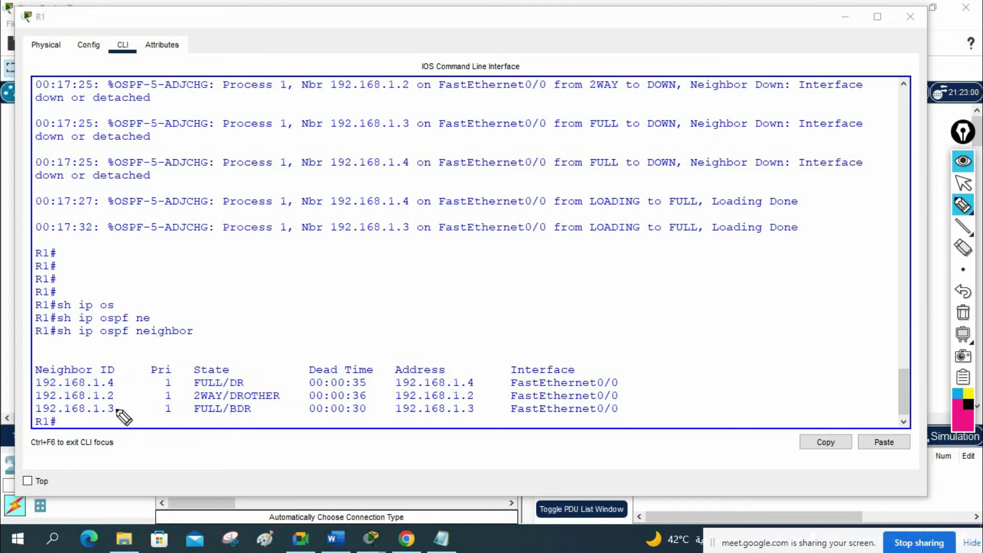
{"action": "left_click_drag", "start_coordinate": [115, 407], "coordinate": [137, 400]}
{"action": "left_click_drag", "start_coordinate": [221, 417], "coordinate": [250, 416]}
{"action": "left_click", "coordinate": [963, 315]}
{"action": "mouse_move", "coordinate": [117, 398]}
{"action": "left_mouse_down"}
{"action": "mouse_move", "coordinate": [247, 312]}
{"action": "mouse_move", "coordinate": [116, 397]}
{"action": "left_mouse_up"}
{"action": "mouse_move", "coordinate": [265, 281]}
{"action": "left_mouse_down"}
{"action": "mouse_move", "coordinate": [272, 294]}
{"action": "mouse_move", "coordinate": [291, 292]}
{"action": "mouse_move", "coordinate": [370, 263]}
{"action": "mouse_move", "coordinate": [339, 244]}
{"action": "left_mouse_up"}
{"action": "mouse_move", "coordinate": [388, 285]}
{"action": "left_mouse_down"}
{"action": "mouse_move", "coordinate": [383, 308]}
{"action": "mouse_move", "coordinate": [399, 303]}
{"action": "mouse_move", "coordinate": [388, 286]}
{"action": "mouse_move", "coordinate": [413, 284]}
{"action": "mouse_move", "coordinate": [431, 304]}
{"action": "left_mouse_up"}
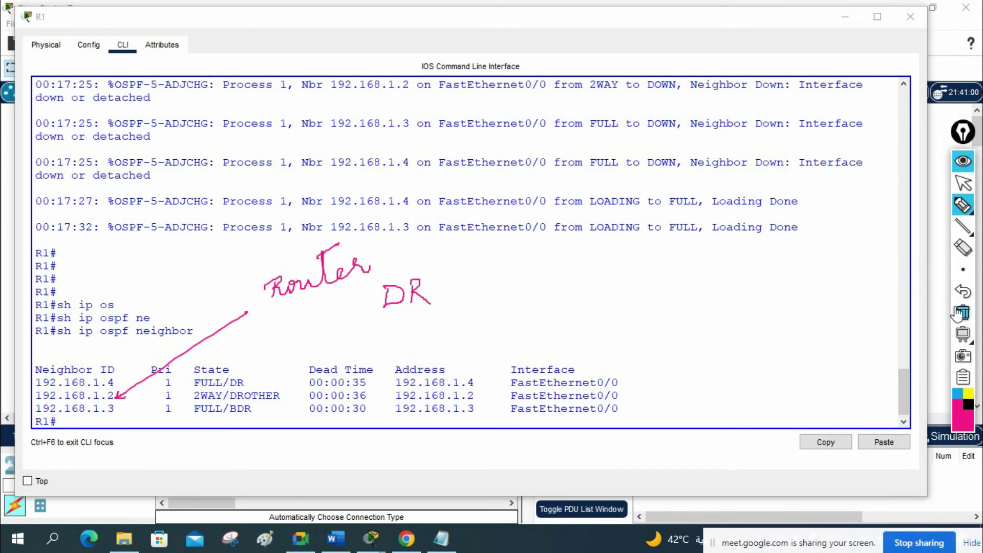
{"action": "left_click", "coordinate": [968, 183]}
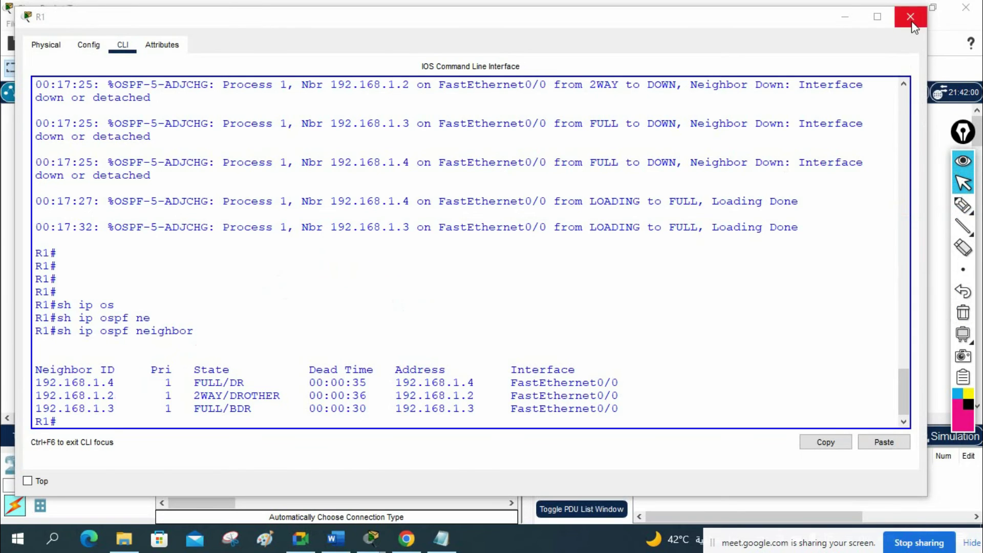
In R2's widened CLI, enter configuration mode for interface FastEthernet0/0
{"action": "left_click", "coordinate": [910, 16]}
{"action": "left_click", "coordinate": [382, 128]}
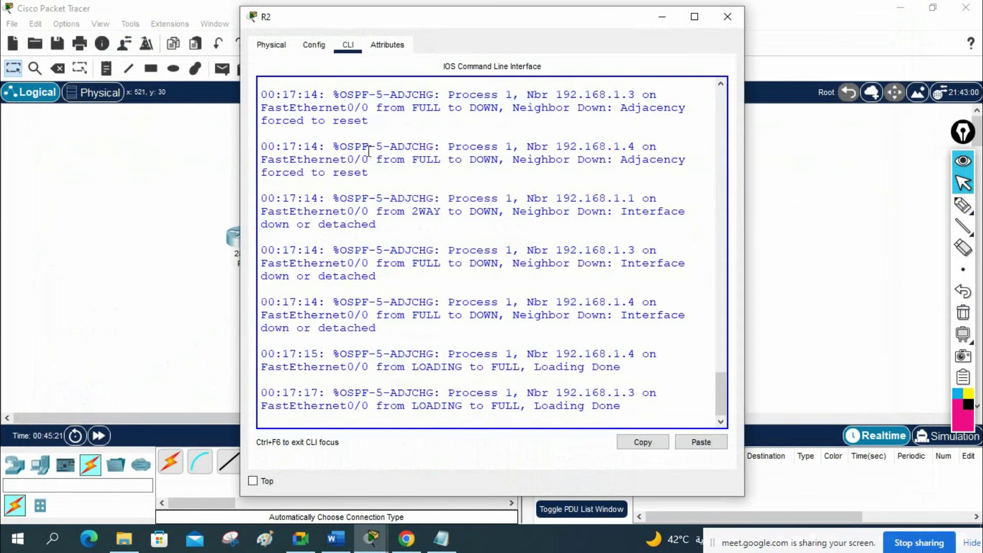
{"action": "left_click_drag", "start_coordinate": [747, 214], "coordinate": [893, 215]}
{"action": "left_click", "coordinate": [760, 262]}
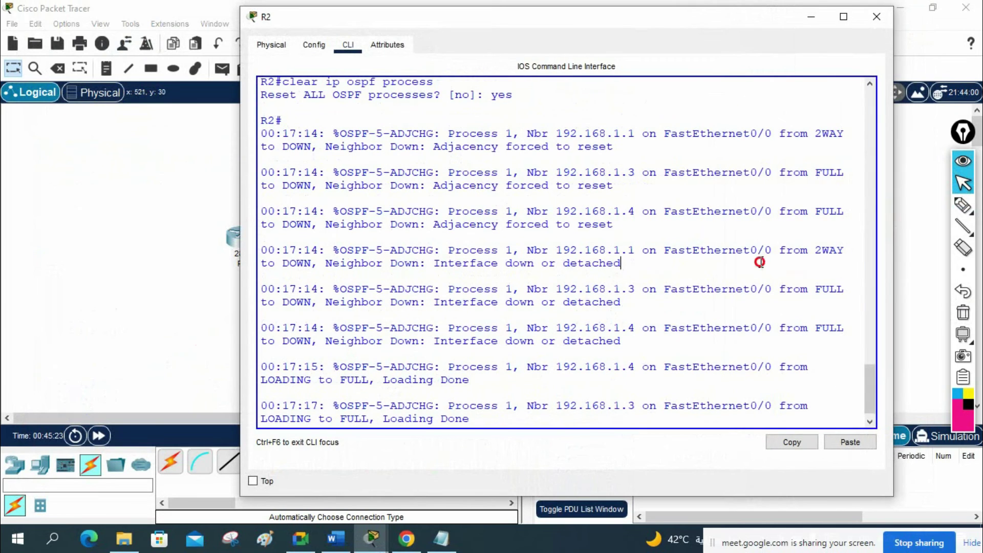
{"action": "key", "text": "Return"}
{"action": "key", "text": "Return"}
{"action": "key", "text": "Return"}
{"action": "key", "text": "Return"}
{"action": "key", "text": "Return"}
{"action": "key", "text": "Return"}
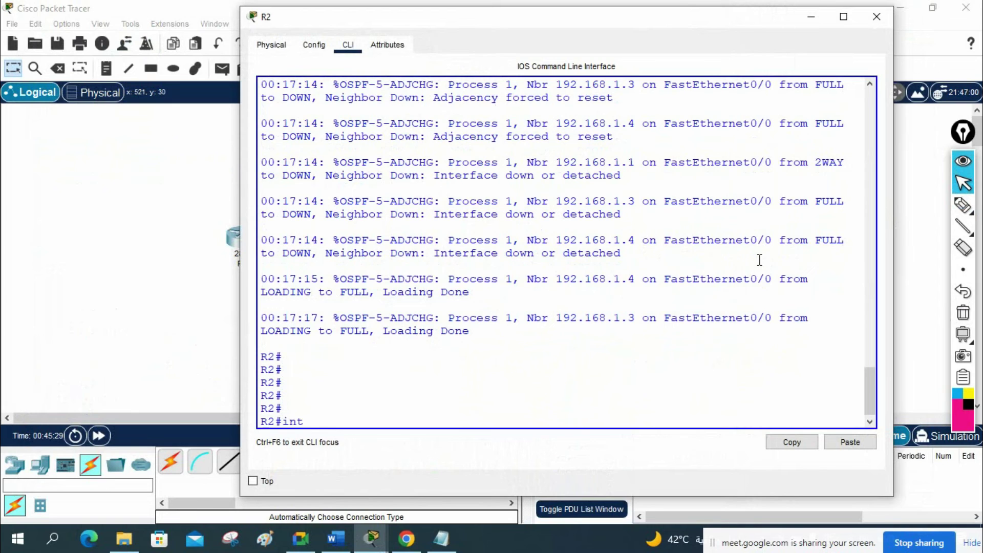
{"action": "type", "text": "config t"}
{"action": "key", "text": "Return"}
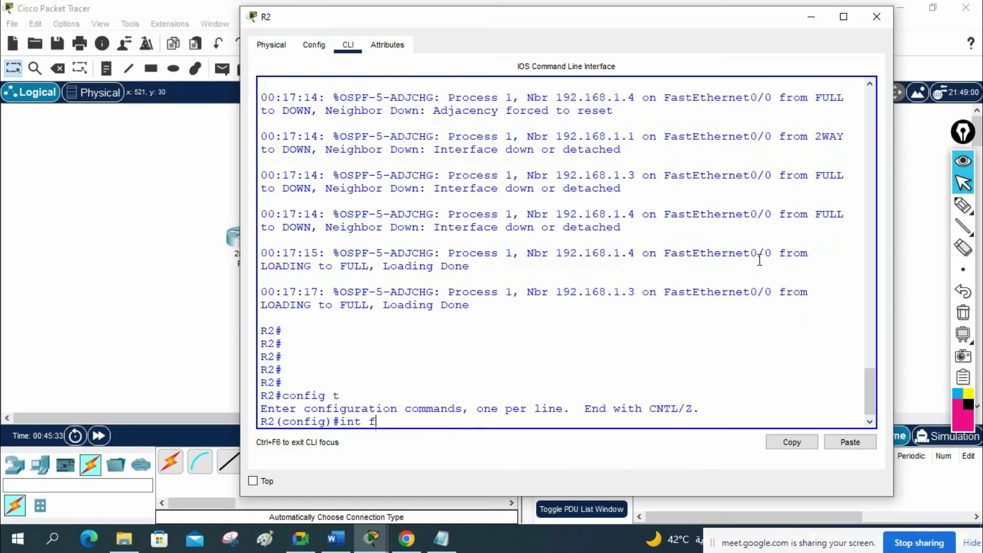
{"action": "type", "text": "int f0/0"}
{"action": "key", "text": "Return"}
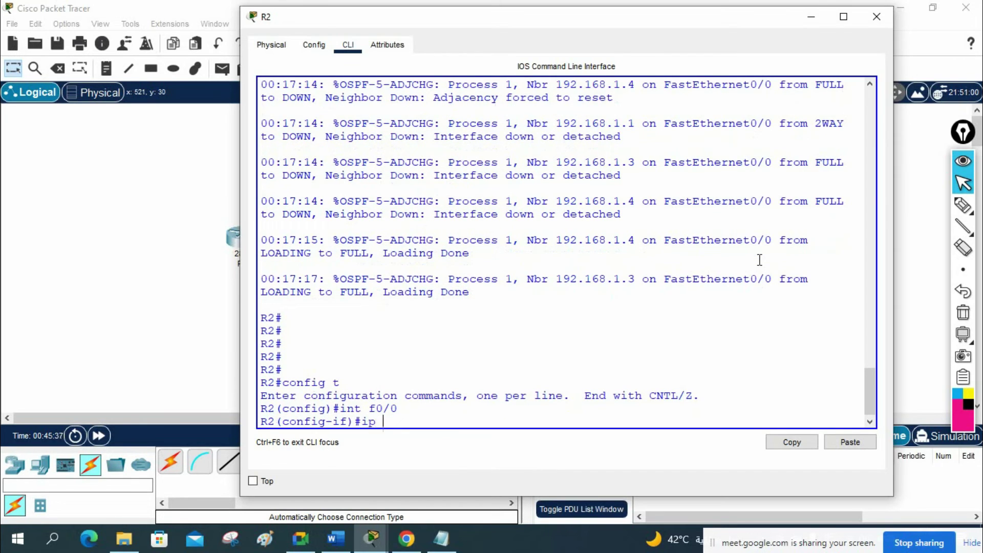
Set ip ospf priority 200 on f0/0 after checking the 0-255 range
{"action": "type", "text": "os"}
{"action": "key", "text": "Tab"}
{"action": "type", "text": "pr"}
{"action": "key", "text": "Tab"}
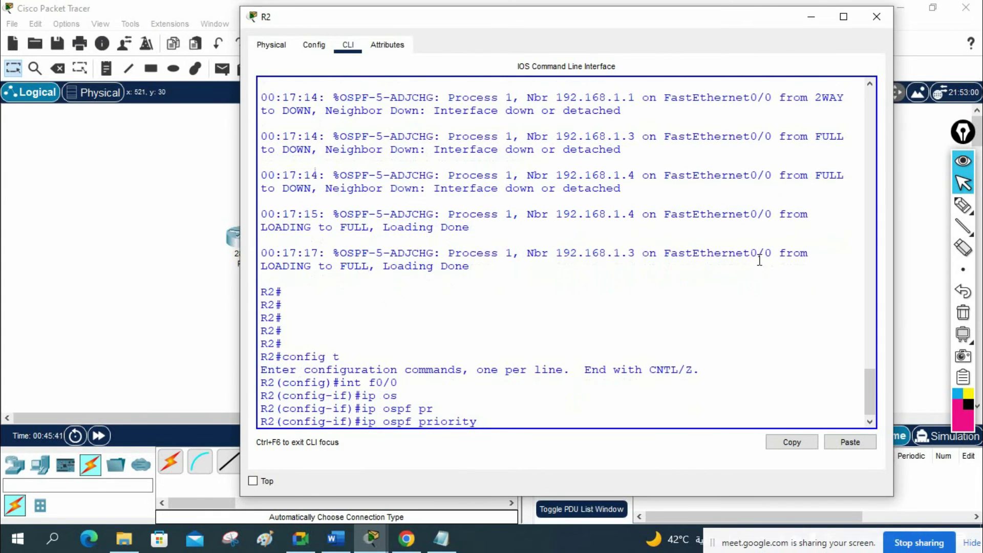
{"action": "type", "text": "?"}
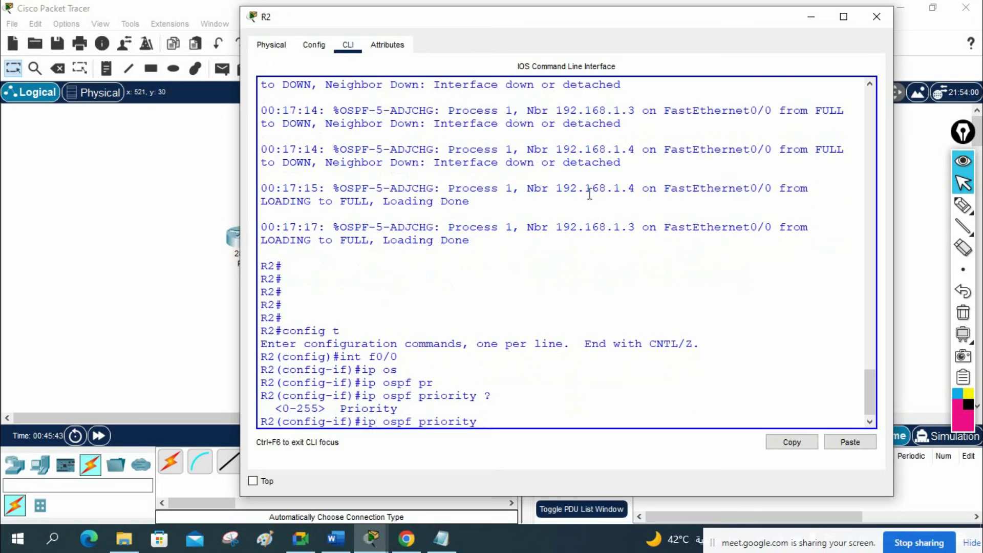
{"action": "left_click_drag", "start_coordinate": [276, 410], "coordinate": [317, 408]}
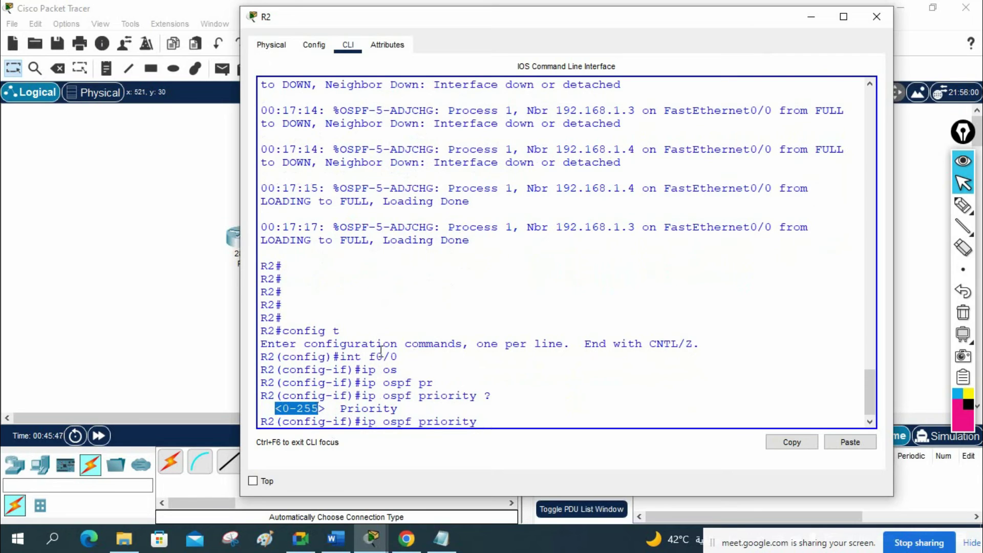
{"action": "left_click", "coordinate": [522, 418]}
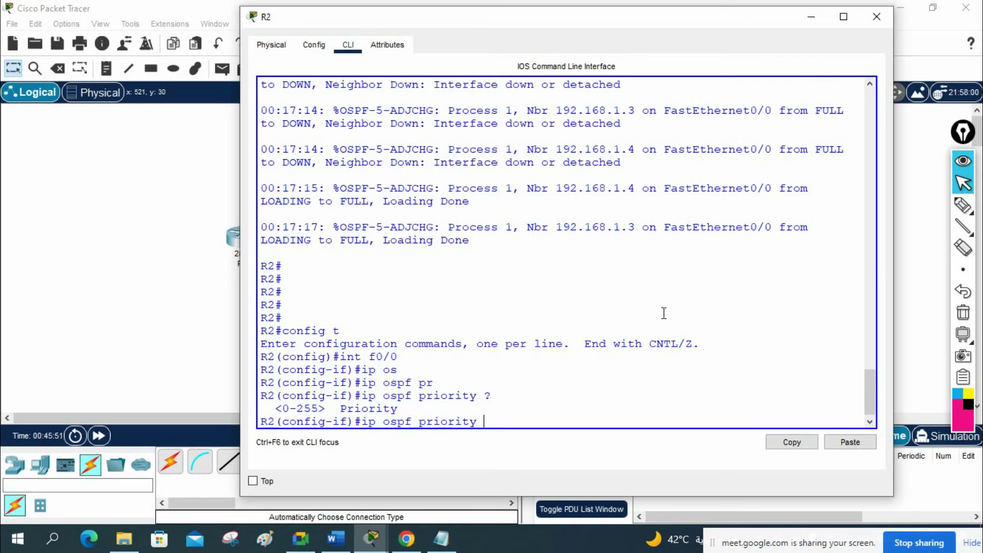
{"action": "type", "text": "200"}
{"action": "key", "text": "Return"}
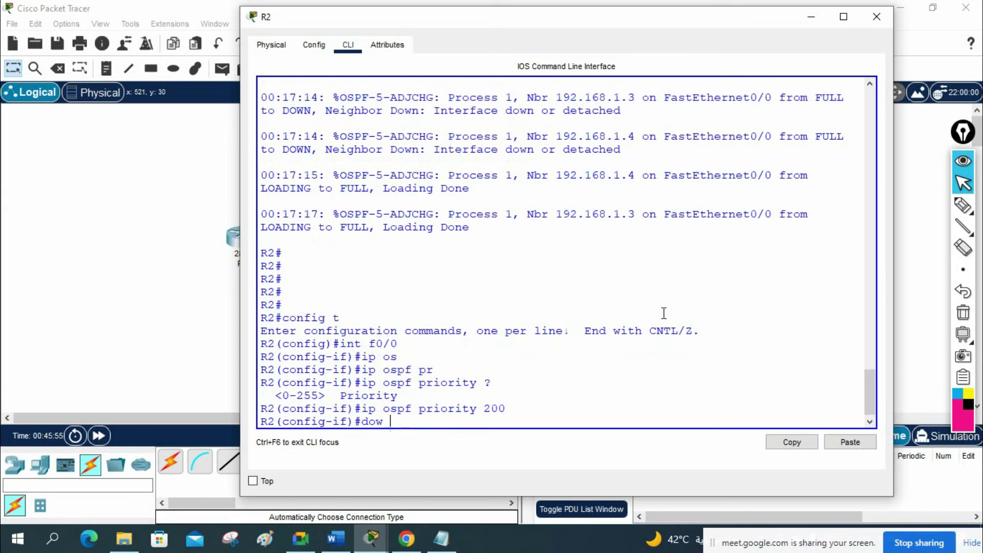
Save the configuration with do wr and exit back to privileged mode
{"action": "type", "text": "do wr"}
{"action": "key", "text": "Return"}
{"action": "type", "text": "exit"}
{"action": "key", "text": "Return"}
{"action": "key", "text": "Return"}
{"action": "type", "text": "e"}
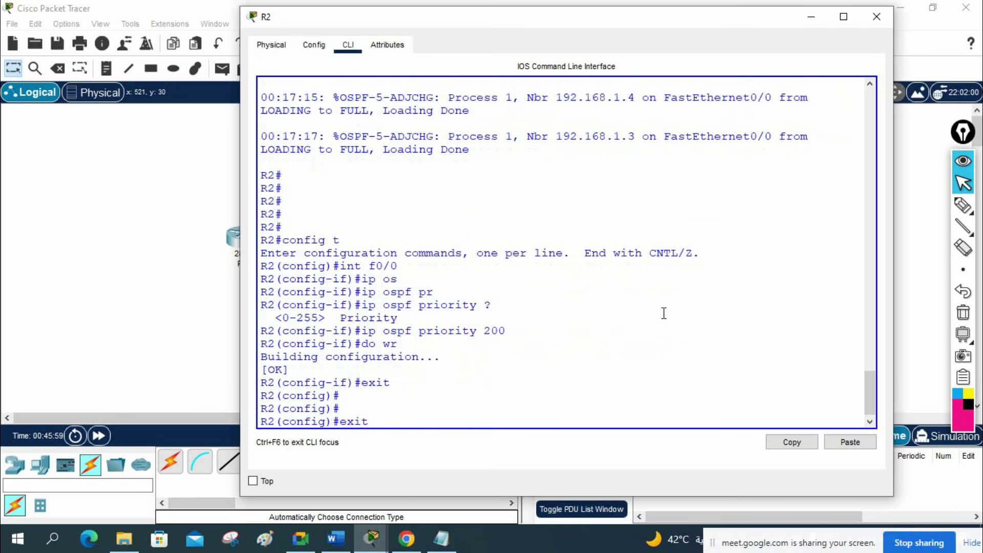
{"action": "type", "text": "xit"}
{"action": "key", "text": "Return"}
{"action": "key", "text": "Return"}
{"action": "key", "text": "Return"}
{"action": "key", "text": "Return"}
{"action": "key", "text": "Return"}
Reset all OSPF processes on R2 with clear ip ospf process, answering yes
{"action": "type", "text": "cle"}
{"action": "key", "text": "Tab"}
{"action": "type", "text": "ip os"}
{"action": "key", "text": "Tab"}
{"action": "type", "text": "pro"}
{"action": "key", "text": "Tab"}
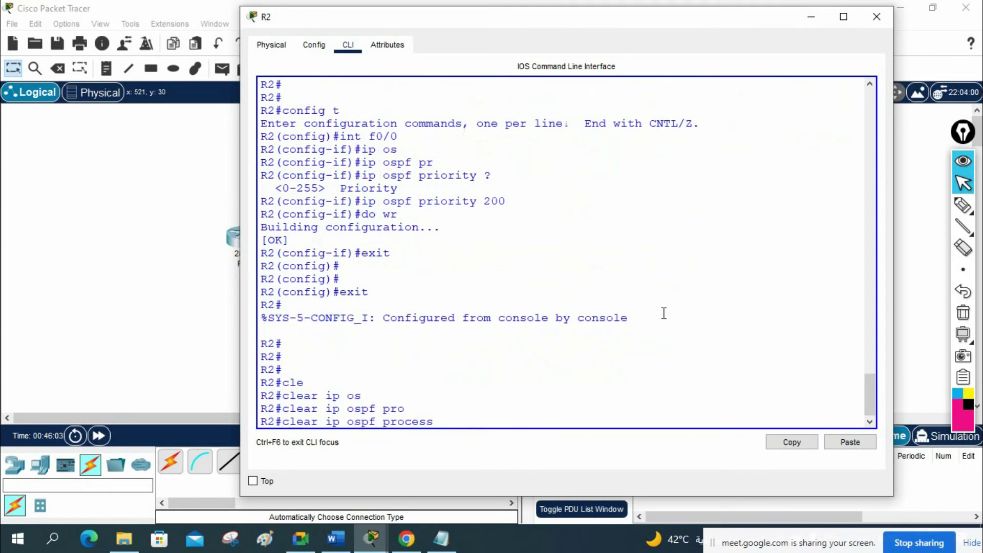
{"action": "key", "text": "Return"}
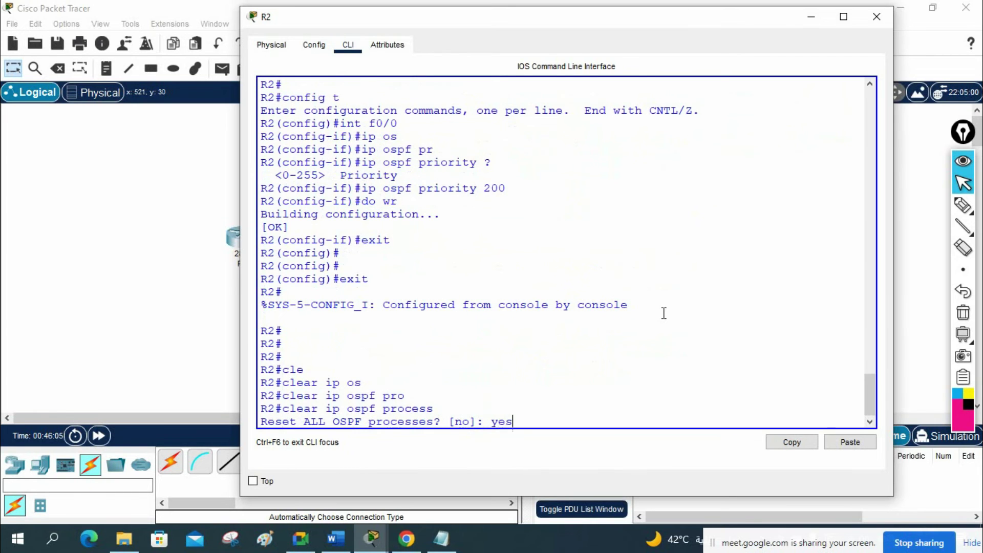
{"action": "type", "text": "yes"}
{"action": "key", "text": "Return"}
Run clear ip ospf process on R1, answer yes, and close its window
{"action": "left_click", "coordinate": [876, 17]}
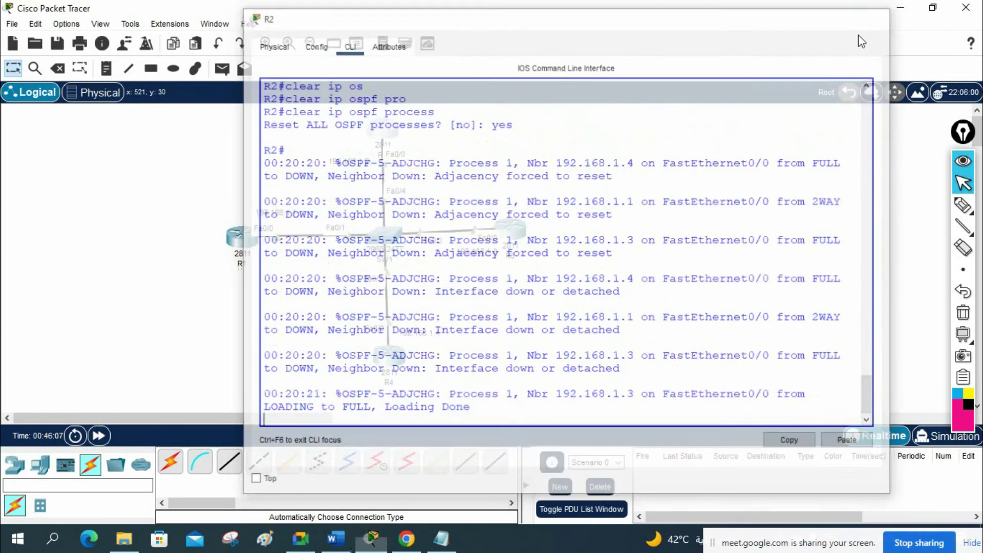
{"action": "left_click", "coordinate": [249, 240]}
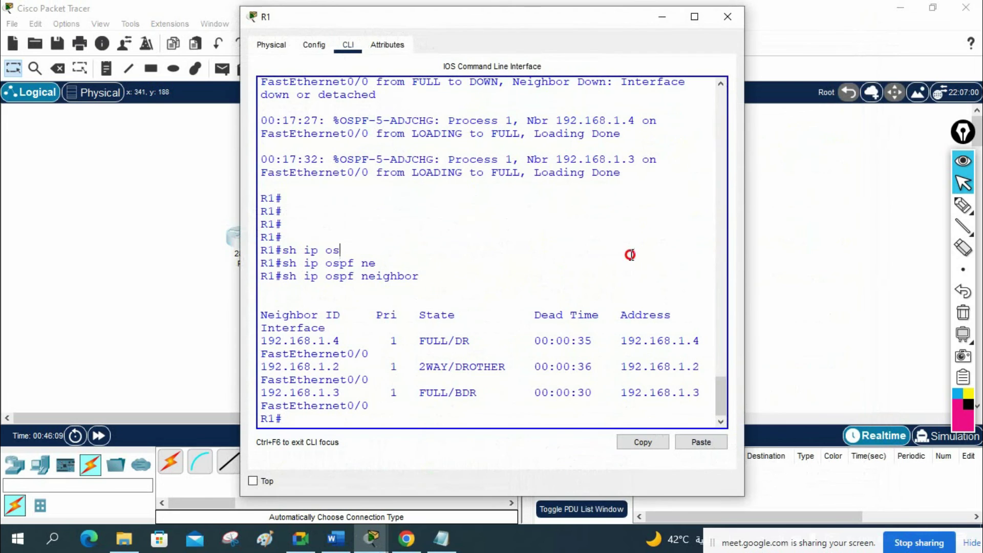
{"action": "type", "text": "cle"}
{"action": "key", "text": "Tab"}
{"action": "type", "text": "iposo"}
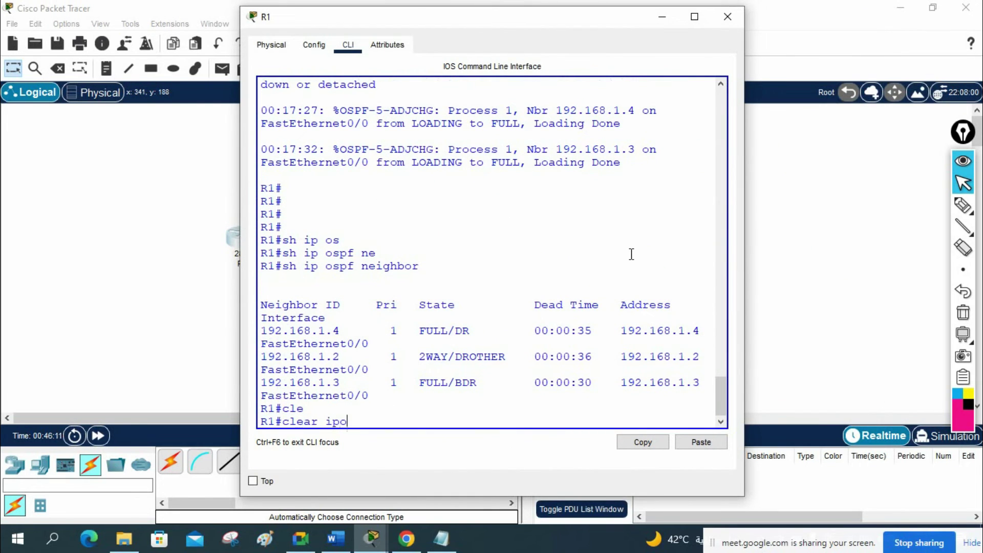
{"action": "key", "text": "Tab"}
{"action": "key", "text": "BackSpace"}
{"action": "key", "text": "BackSpace"}
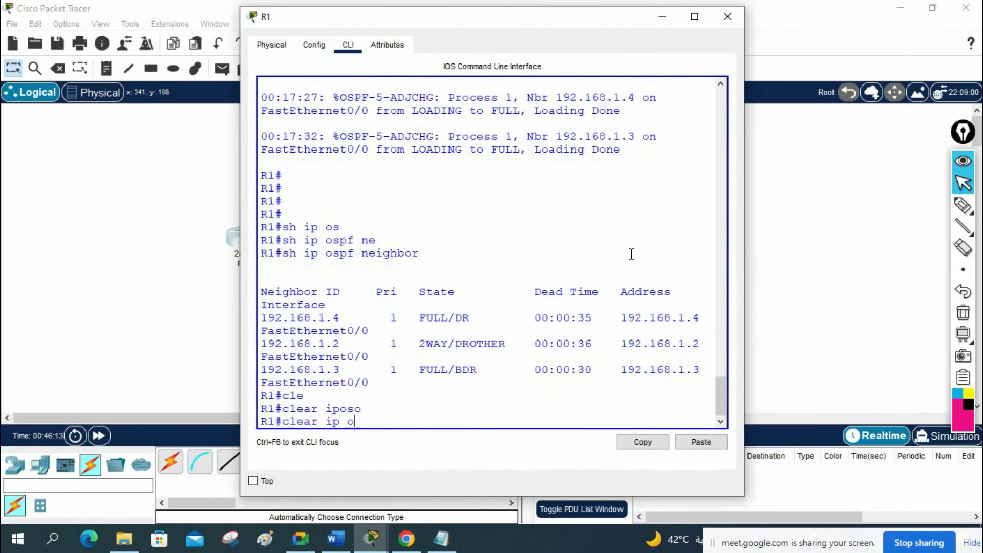
{"action": "type", "text": "s"}
{"action": "key", "text": "Tab"}
{"action": "type", "text": "pr"}
{"action": "key", "text": "Tab"}
{"action": "key", "text": "Return"}
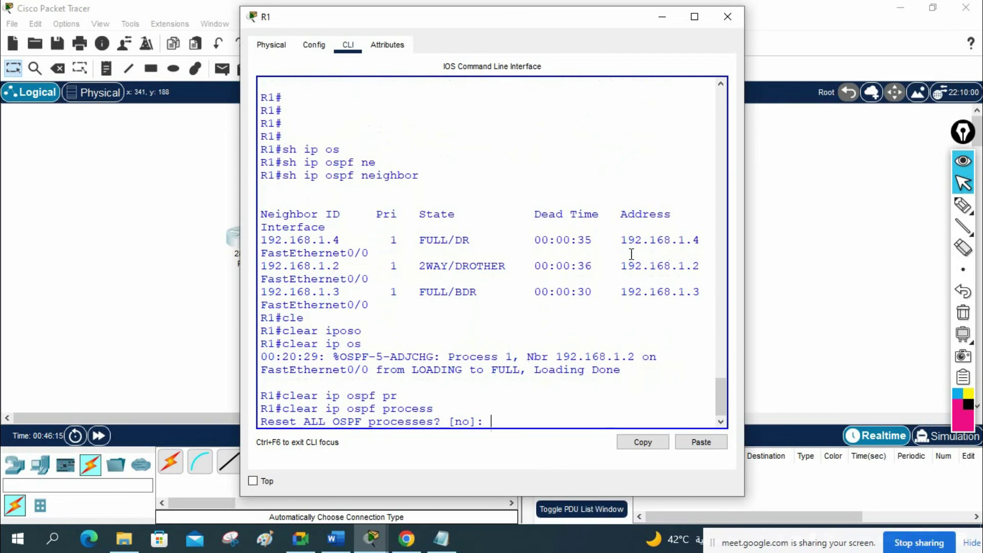
{"action": "type", "text": "yes"}
{"action": "key", "text": "Return"}
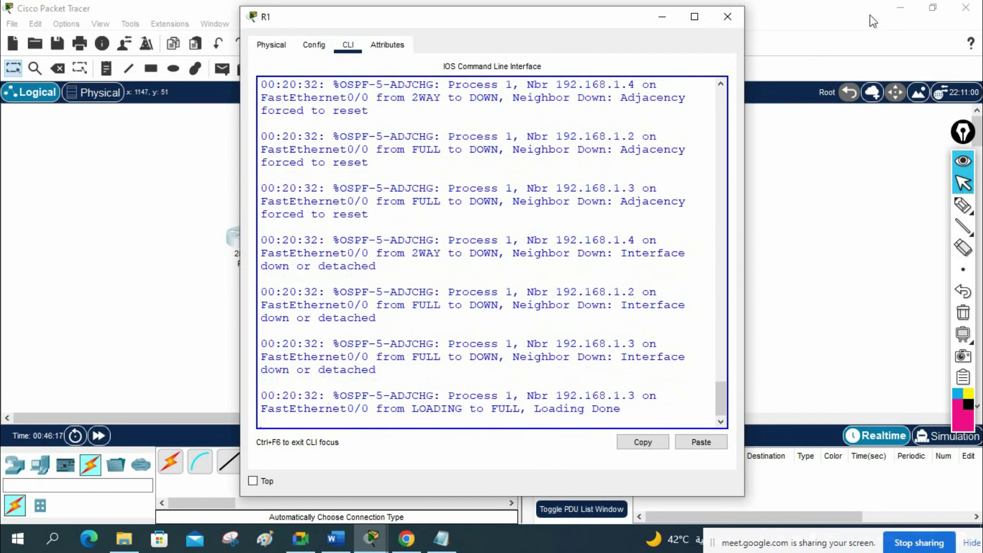
{"action": "left_click", "coordinate": [728, 17]}
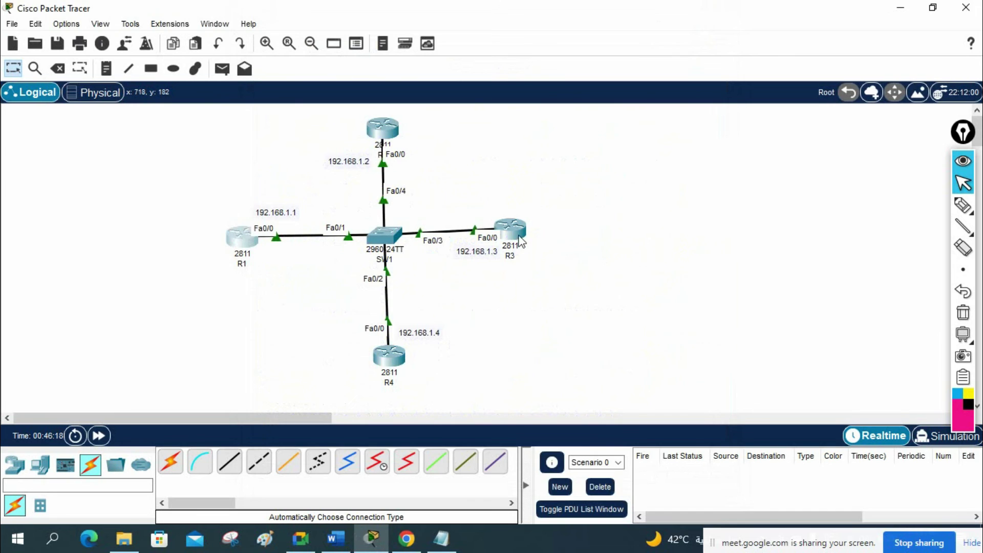
Reset all OSPF processes on R3 with clear ip ospf process, confirming the prompt
{"action": "left_click", "coordinate": [506, 253]}
{"action": "key", "text": "Return"}
{"action": "key", "text": "Return"}
{"action": "key", "text": "Return"}
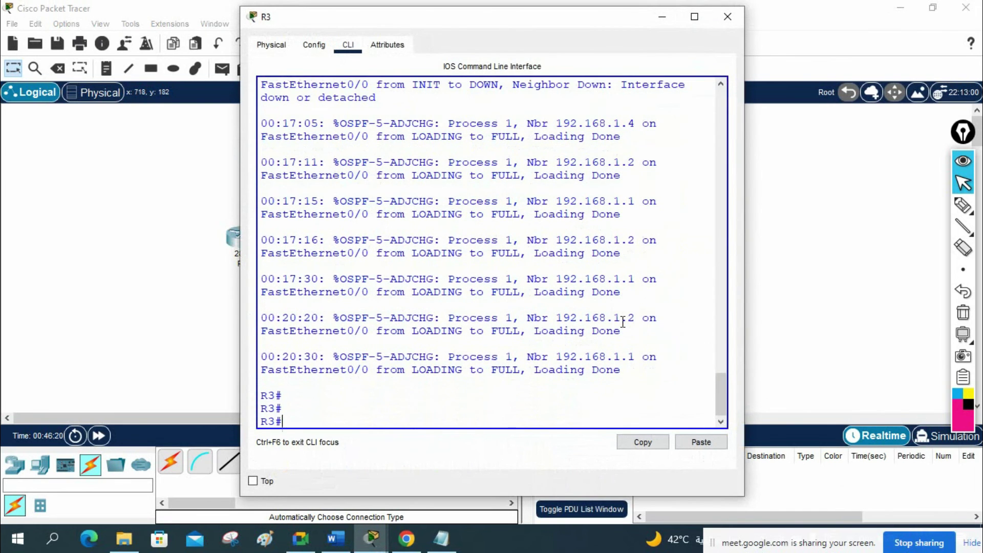
{"action": "type", "text": "cle"}
{"action": "key", "text": "Tab"}
{"action": "type", "text": "ip"}
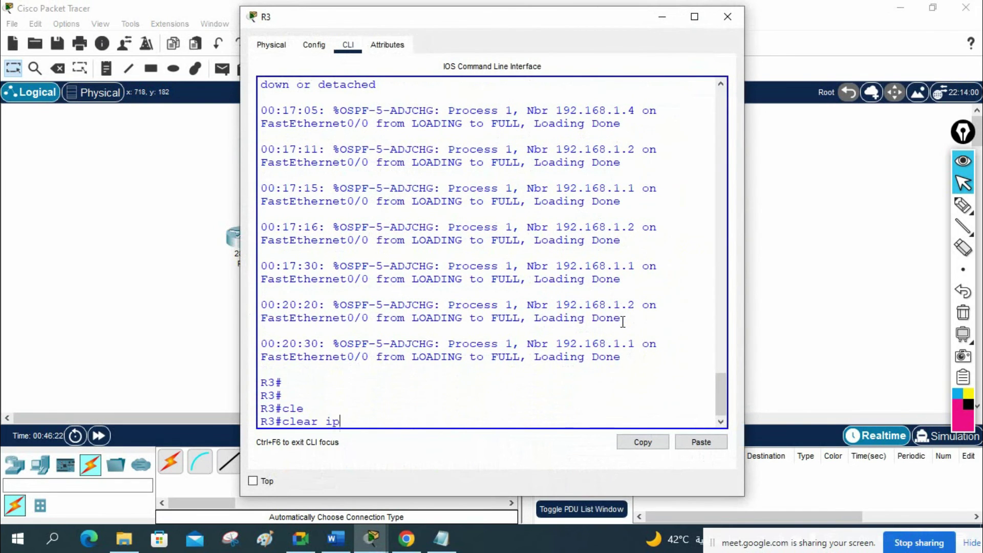
{"action": "type", "text": " ospf"}
{"action": "key", "text": "Tab"}
{"action": "type", "text": "pro"}
{"action": "key", "text": "Tab"}
{"action": "key", "text": "Return"}
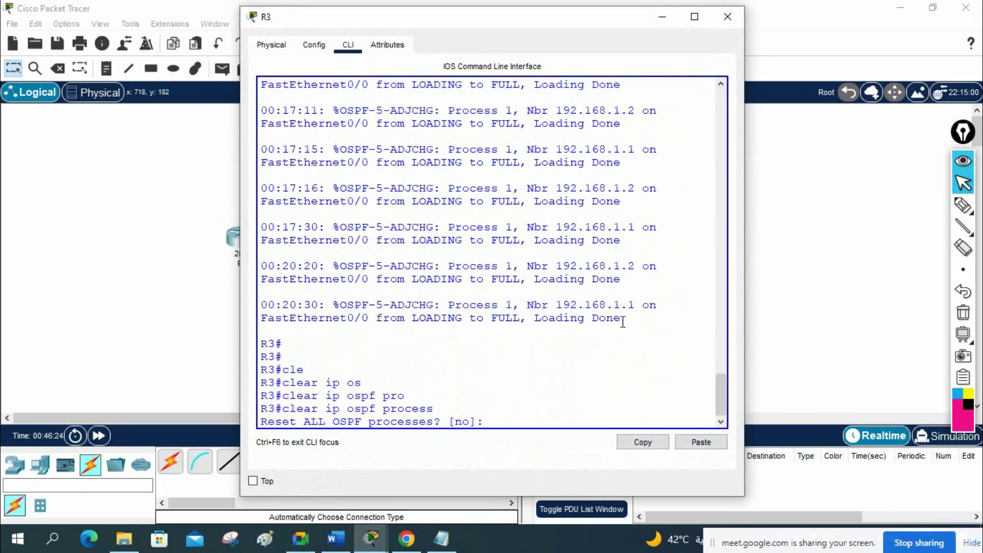
{"action": "type", "text": "yes"}
{"action": "key", "text": "Return"}
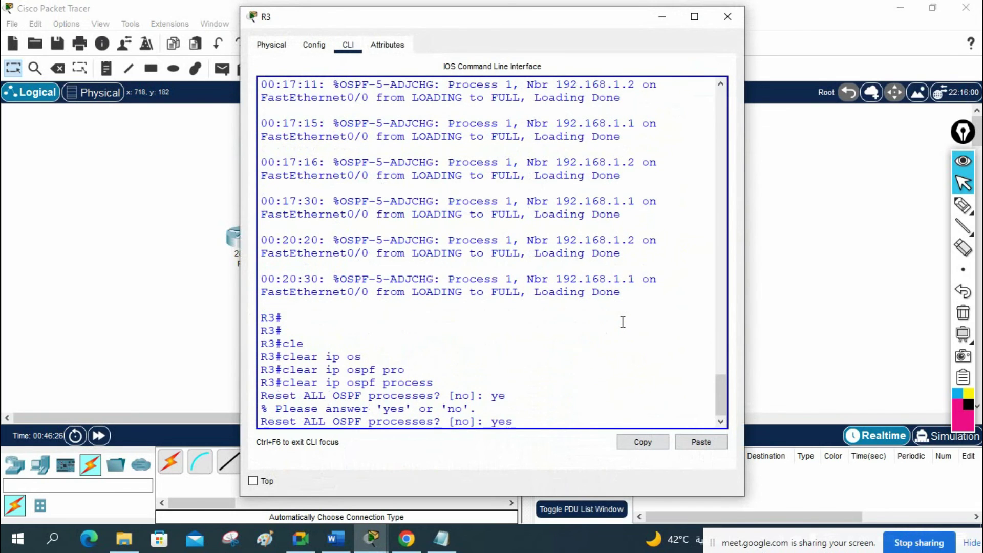
{"action": "key", "text": "Return"}
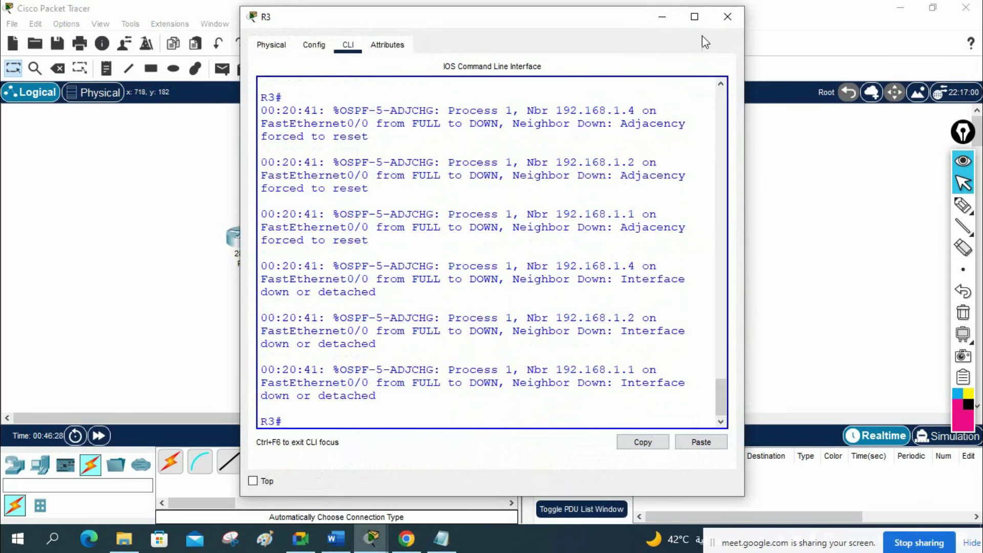
Maximize the workspace and reset all OSPF processes on R4, then close its window
{"action": "double_click", "coordinate": [753, 9]}
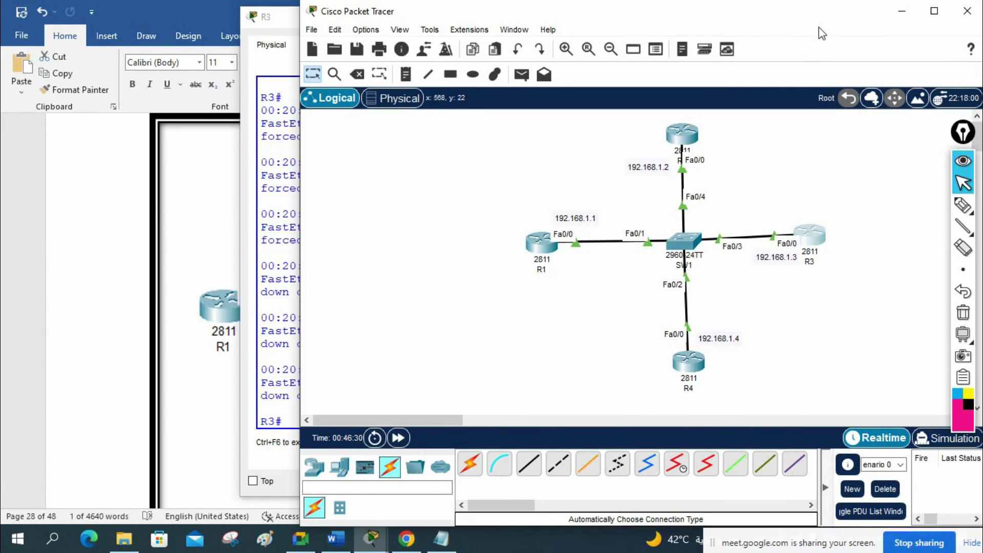
{"action": "left_click", "coordinate": [933, 11]}
{"action": "left_click", "coordinate": [390, 359]}
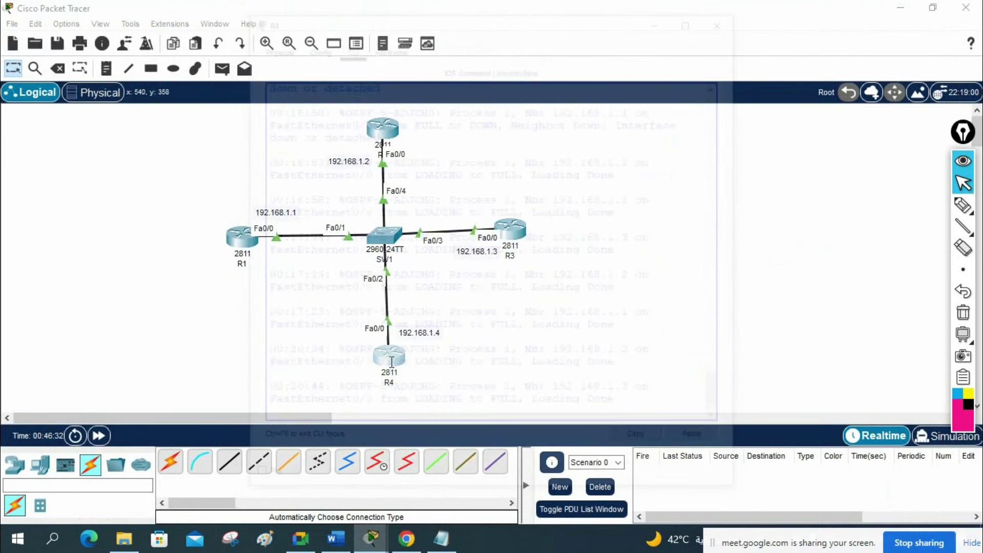
{"action": "left_click_drag", "start_coordinate": [746, 207], "coordinate": [978, 209]}
{"action": "key", "text": "Return"}
{"action": "key", "text": "Return"}
{"action": "key", "text": "Return"}
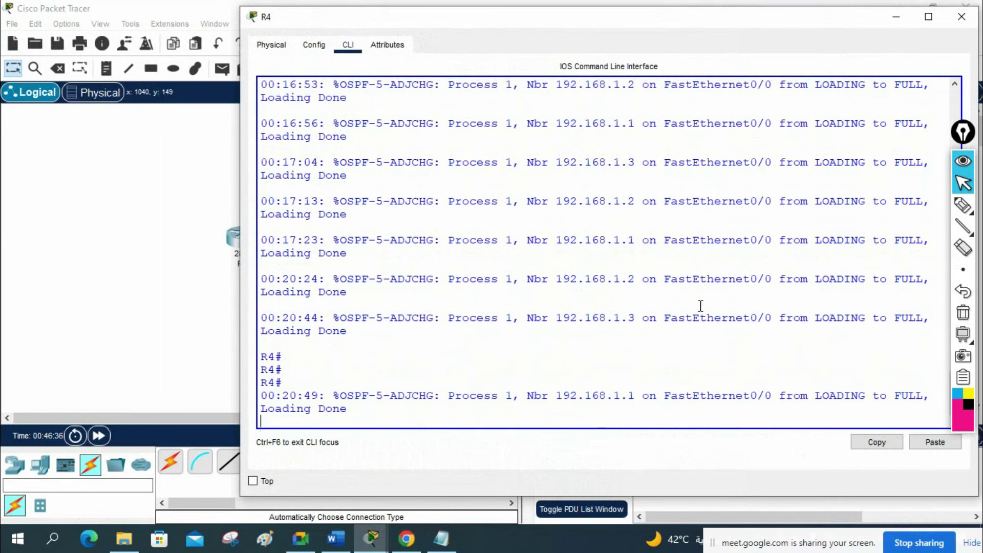
{"action": "type", "text": "cle"}
{"action": "key", "text": "Tab"}
{"action": "type", "text": "ip o"}
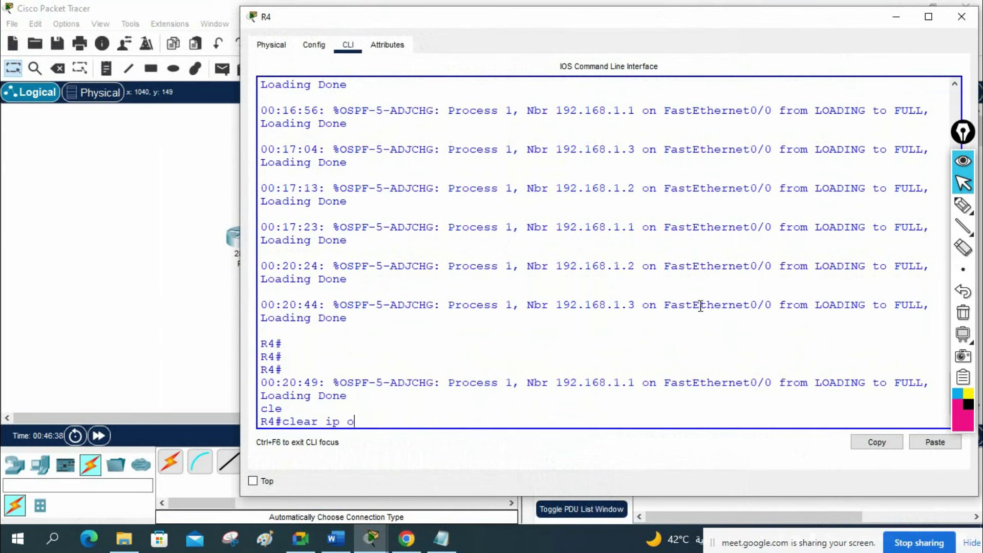
{"action": "type", "text": "s"}
{"action": "key", "text": "Tab"}
{"action": "type", "text": "pro"}
{"action": "key", "text": "Tab"}
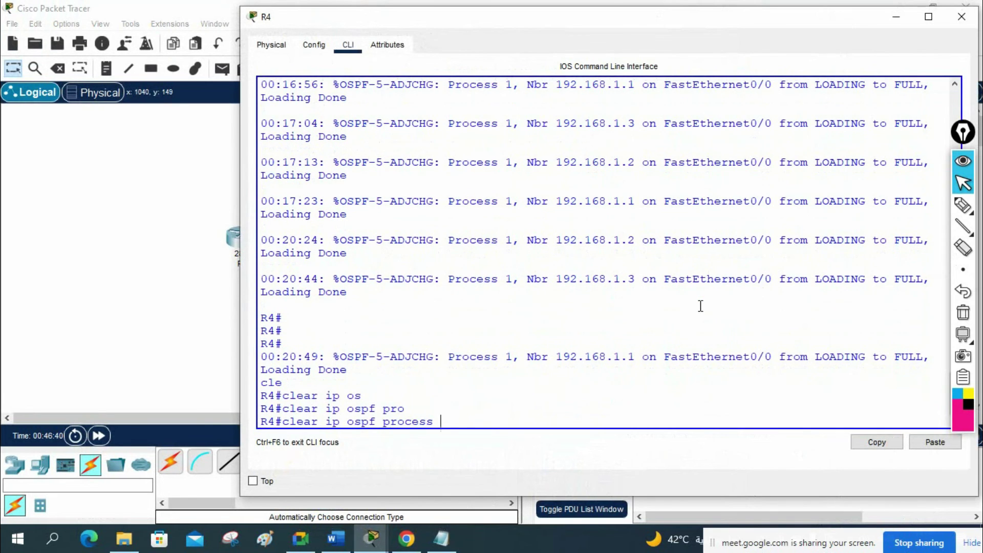
{"action": "key", "text": "BackSpace"}
{"action": "key", "text": "Return"}
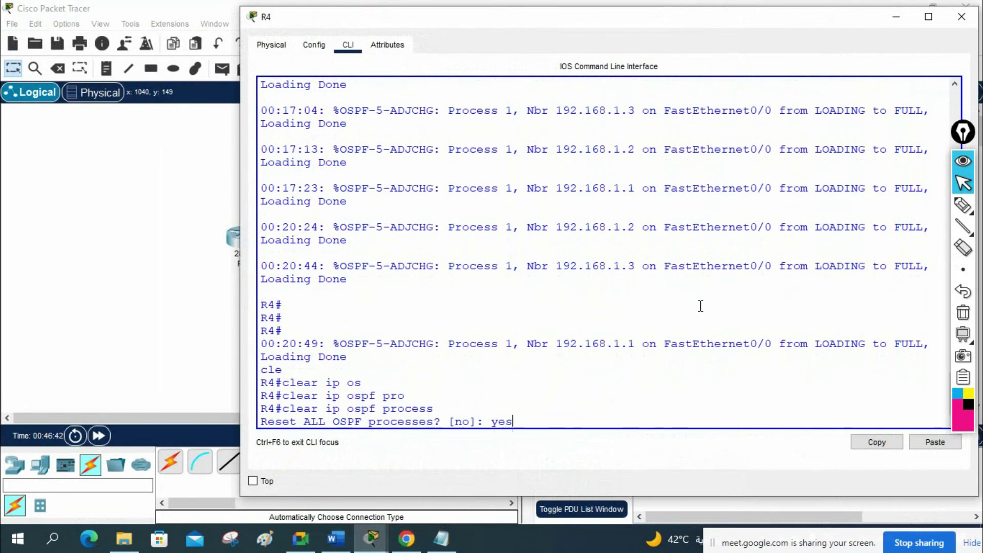
{"action": "key", "text": "Return"}
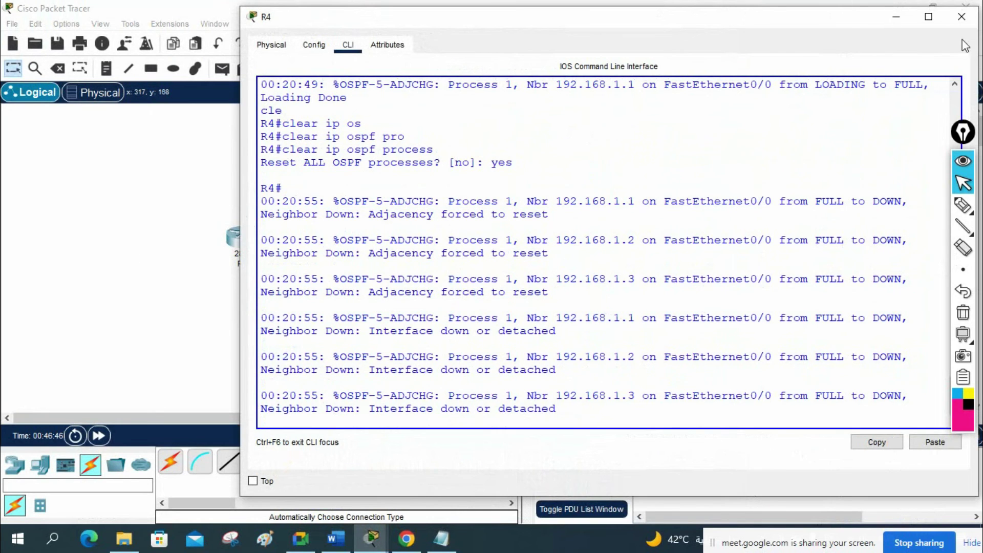
{"action": "left_click", "coordinate": [962, 17]}
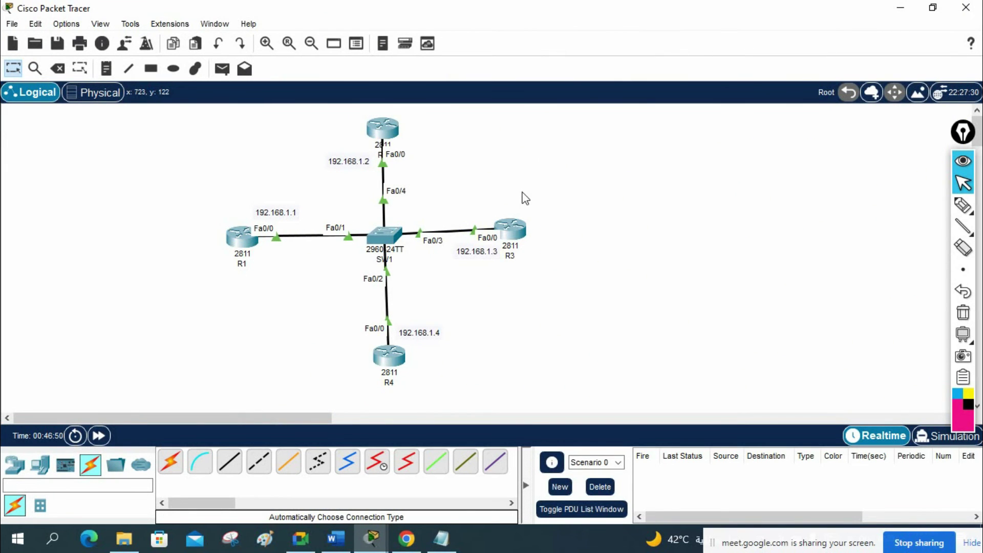
On R4, run show ip ospf process and show ip ospf neighbor
{"action": "left_click", "coordinate": [388, 356]}
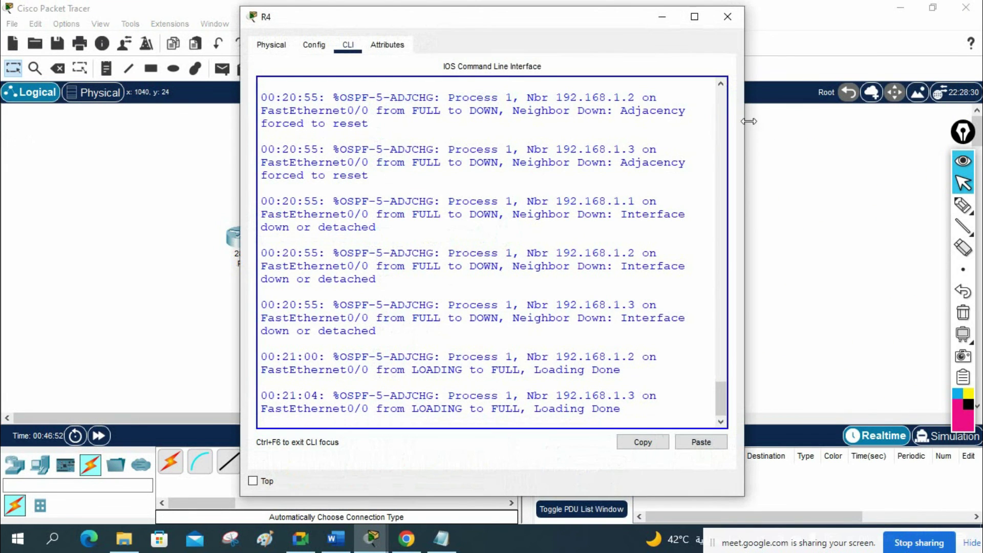
{"action": "left_click_drag", "start_coordinate": [748, 121], "coordinate": [977, 121]}
{"action": "key", "text": "Return"}
{"action": "key", "text": "Return"}
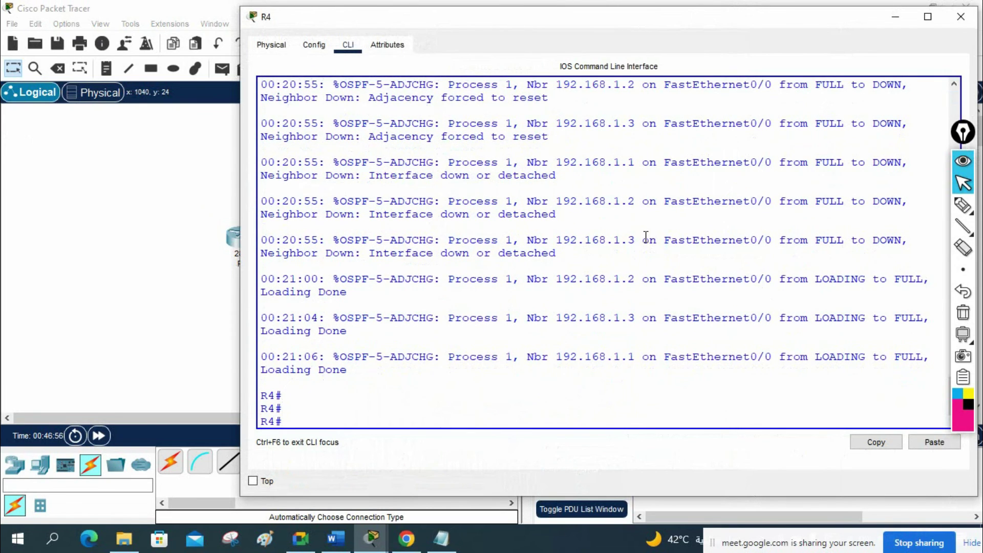
{"action": "type", "text": "sh ip os"}
{"action": "key", "text": "Tab"}
{"action": "type", "text": "pro"}
{"action": "key", "text": "Tab"}
{"action": "key", "text": "Return"}
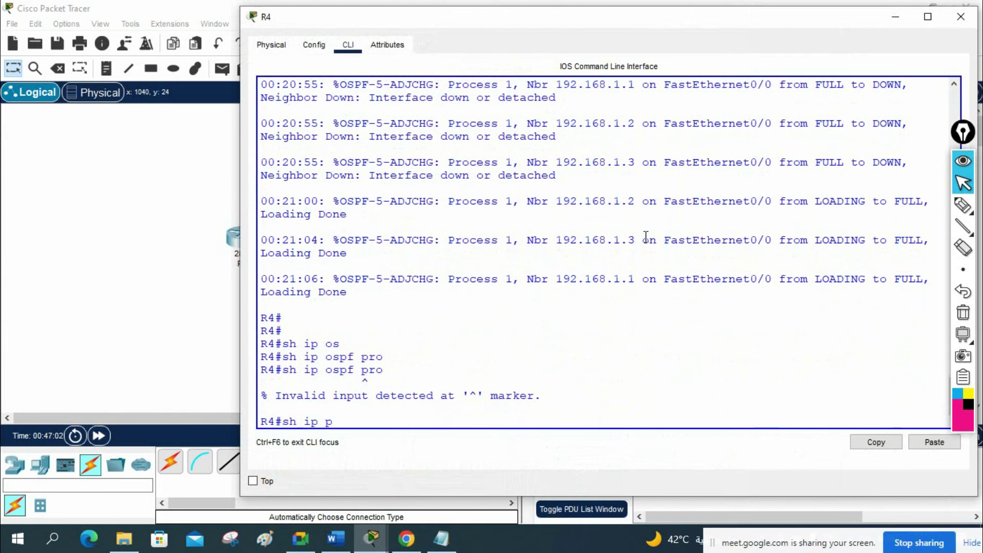
{"action": "type", "text": "sh ip os"}
{"action": "key", "text": "Tab"}
{"action": "type", "text": "ne"}
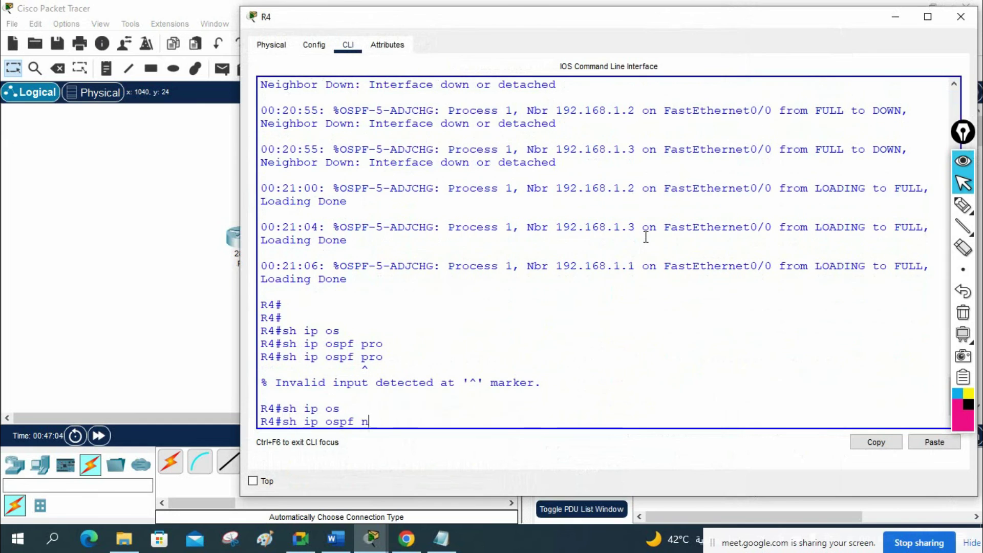
{"action": "key", "text": "Tab"}
{"action": "key", "text": "Return"}
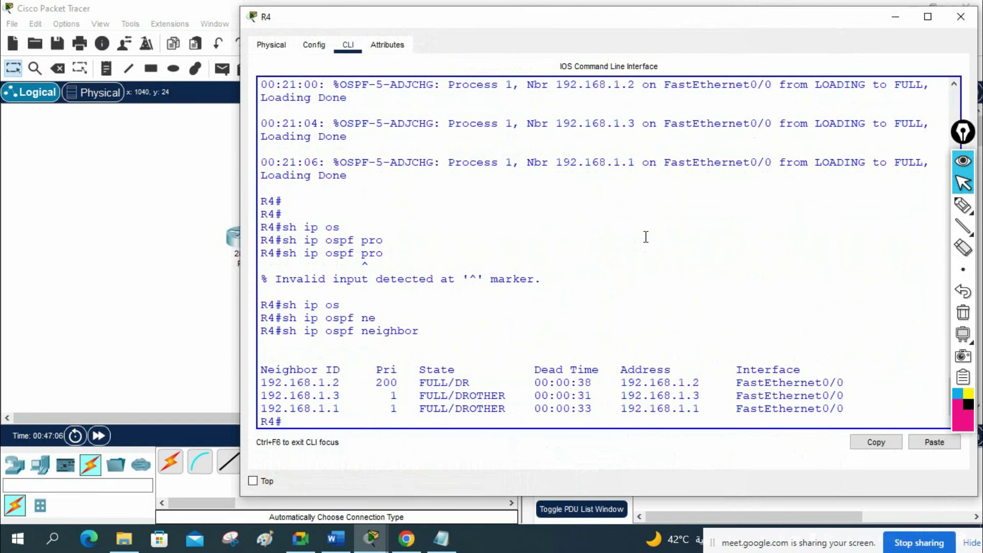
Annotate the table marking 192.168.1.2 (R2, priority 200) as FULL/DR, then close R4
{"action": "left_click", "coordinate": [963, 205]}
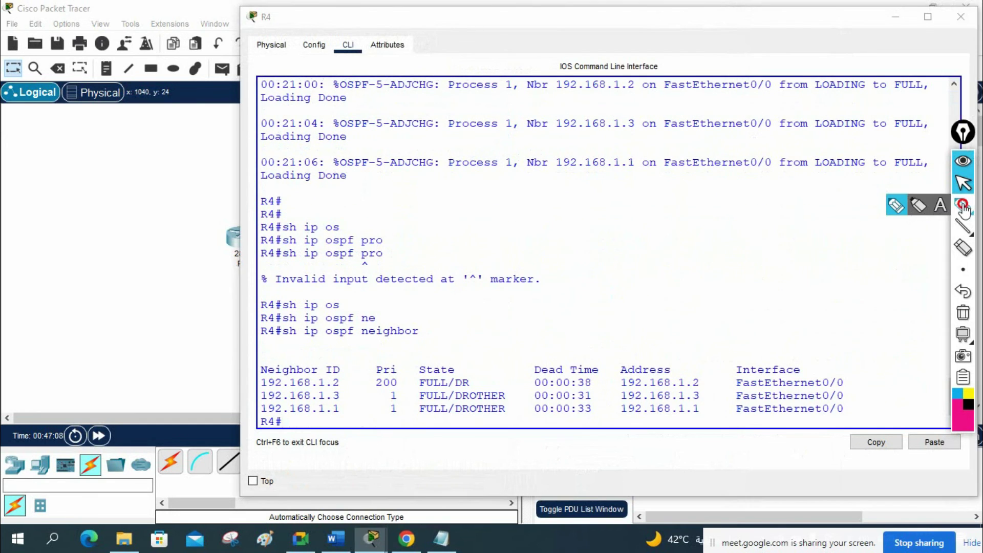
{"action": "left_click_drag", "start_coordinate": [376, 388], "coordinate": [399, 388]}
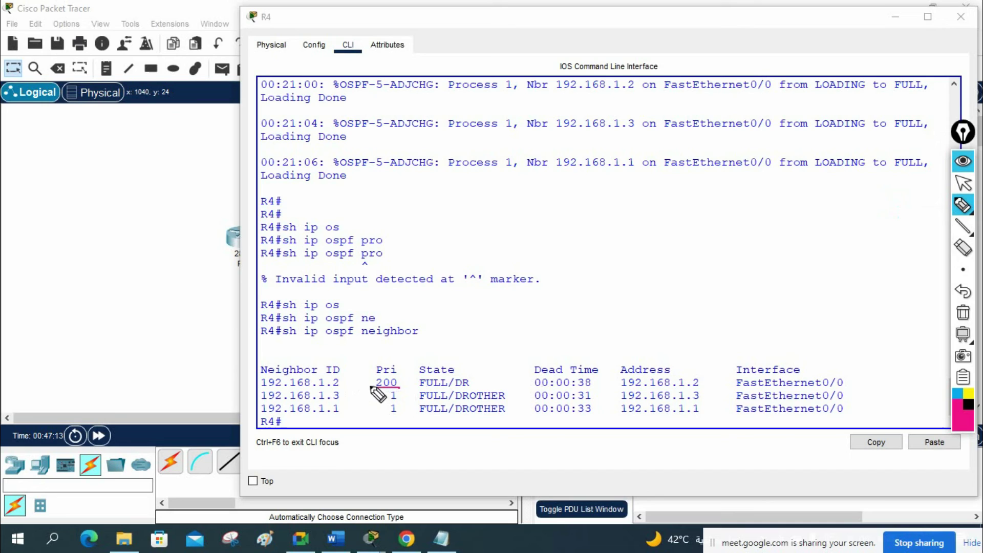
{"action": "mouse_move", "coordinate": [705, 386]}
{"action": "left_mouse_down"}
{"action": "mouse_move", "coordinate": [724, 388]}
{"action": "mouse_move", "coordinate": [721, 405]}
{"action": "mouse_move", "coordinate": [703, 406]}
{"action": "mouse_move", "coordinate": [717, 416]}
{"action": "left_mouse_up"}
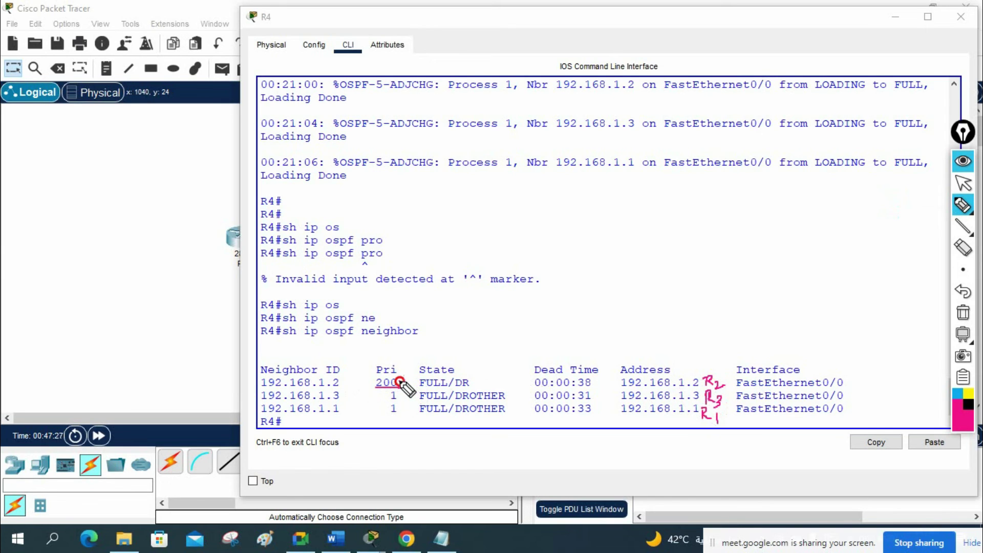
{"action": "left_click_drag", "start_coordinate": [399, 382], "coordinate": [424, 365]}
{"action": "mouse_move", "coordinate": [400, 398]}
{"action": "left_mouse_down"}
{"action": "mouse_move", "coordinate": [417, 388]}
{"action": "mouse_move", "coordinate": [416, 401]}
{"action": "left_mouse_up"}
{"action": "mouse_move", "coordinate": [342, 385]}
{"action": "left_mouse_down"}
{"action": "mouse_move", "coordinate": [403, 350]}
{"action": "mouse_move", "coordinate": [449, 338]}
{"action": "mouse_move", "coordinate": [455, 320]}
{"action": "mouse_move", "coordinate": [454, 336]}
{"action": "mouse_move", "coordinate": [467, 331]}
{"action": "mouse_move", "coordinate": [464, 305]}
{"action": "mouse_move", "coordinate": [442, 348]}
{"action": "mouse_move", "coordinate": [461, 306]}
{"action": "left_mouse_up"}
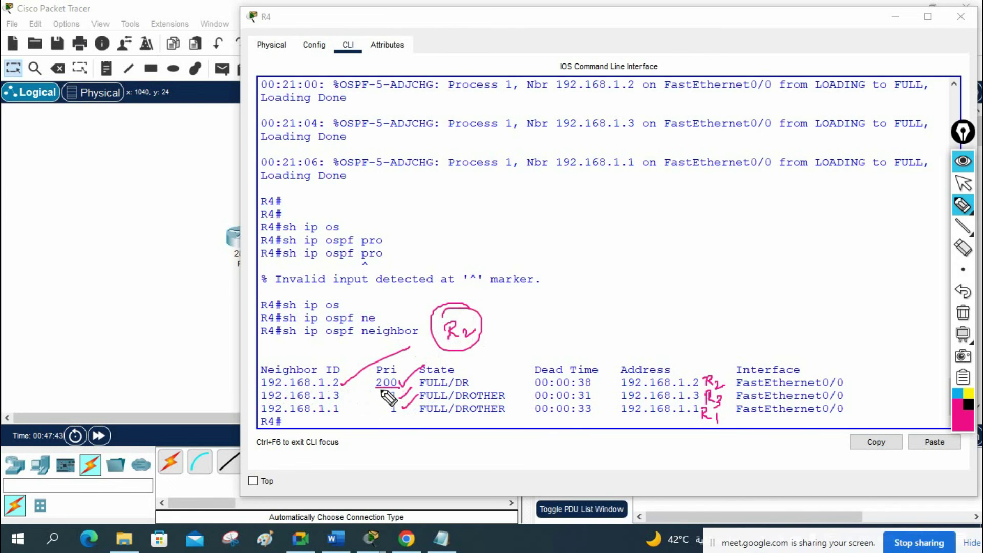
{"action": "mouse_move", "coordinate": [380, 387]}
{"action": "left_mouse_down"}
{"action": "mouse_move", "coordinate": [400, 376]}
{"action": "mouse_move", "coordinate": [379, 372]}
{"action": "mouse_move", "coordinate": [385, 388]}
{"action": "mouse_move", "coordinate": [401, 375]}
{"action": "mouse_move", "coordinate": [339, 384]}
{"action": "mouse_move", "coordinate": [529, 322]}
{"action": "left_mouse_up"}
{"action": "left_click_drag", "start_coordinate": [457, 389], "coordinate": [476, 387]}
{"action": "mouse_move", "coordinate": [348, 394]}
{"action": "left_mouse_down"}
{"action": "mouse_move", "coordinate": [338, 414]}
{"action": "mouse_move", "coordinate": [263, 429]}
{"action": "mouse_move", "coordinate": [266, 416]}
{"action": "left_mouse_up"}
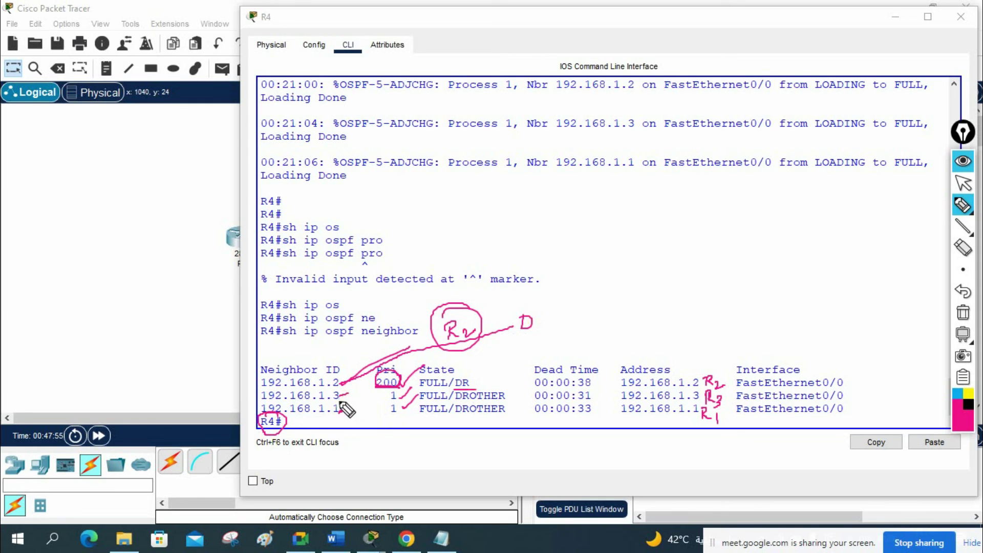
{"action": "left_click", "coordinate": [962, 183]}
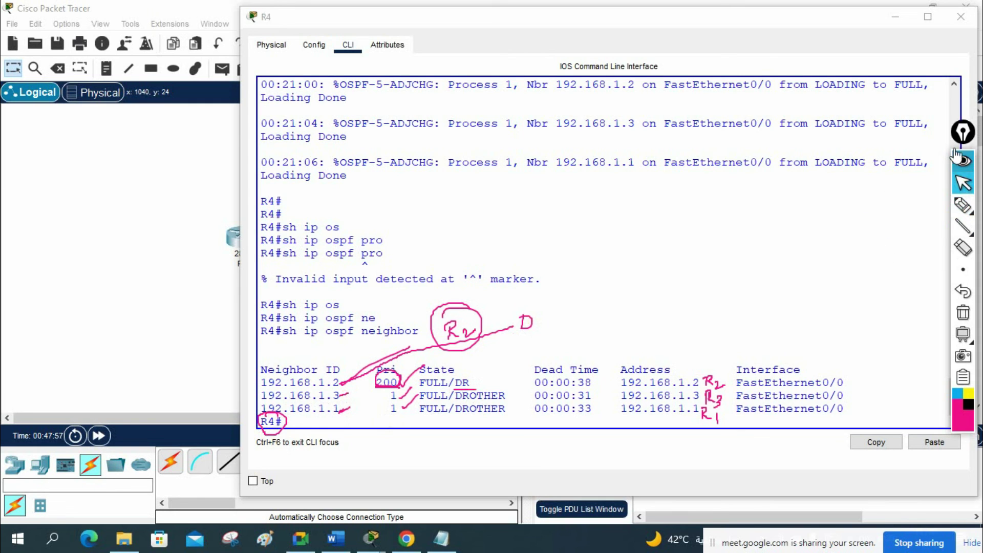
{"action": "left_click", "coordinate": [961, 16]}
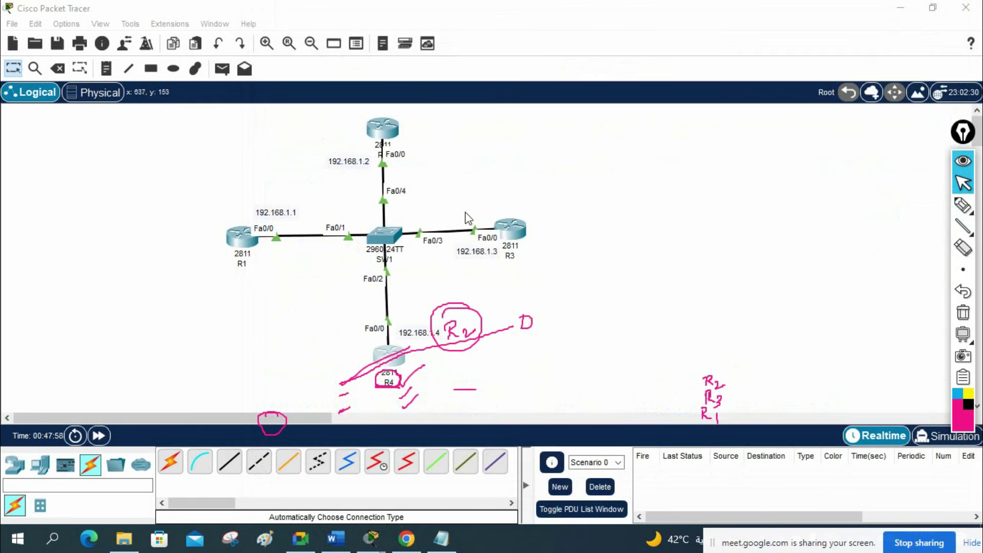
Open R1's console in a maximized window and get a fresh prompt
{"action": "left_click", "coordinate": [239, 239]}
{"action": "left_click", "coordinate": [695, 17]}
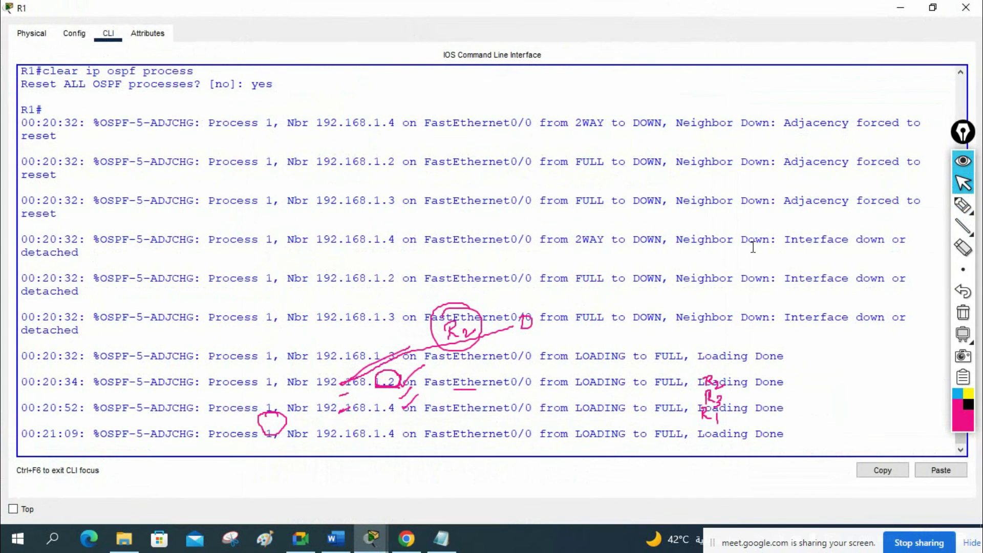
{"action": "key", "text": "Return"}
{"action": "key", "text": "Return"}
{"action": "key", "text": "Return"}
{"action": "key", "text": "Return"}
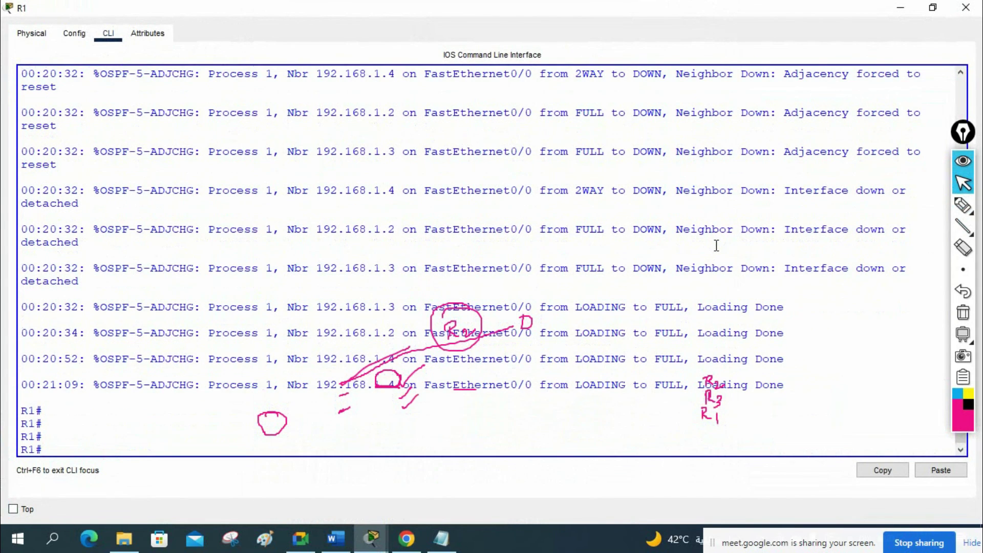
Run 'show ip ospf neighbor' on R1 to display its OSPF neighbor table
{"action": "type", "text": "sh ip os"}
{"action": "key", "text": "Tab"}
{"action": "type", "text": "nr"}
{"action": "key", "text": "BackSpace"}
{"action": "type", "text": "e"}
{"action": "key", "text": "Tab"}
{"action": "key", "text": "Return"}
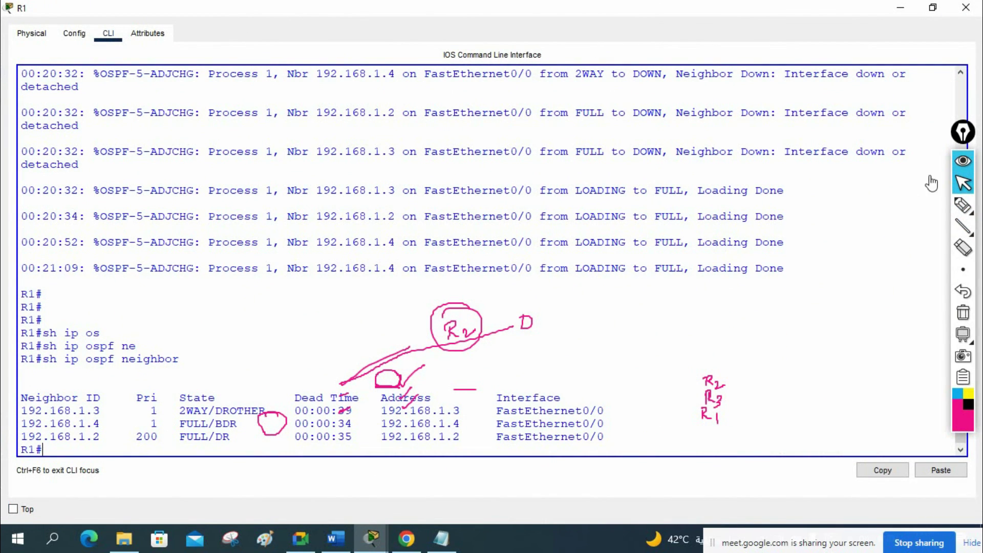
Clear old annotations and highlight 192.168.1.2 as DR and the 192.168.1.3 neighbor row
{"action": "left_click", "coordinate": [962, 312]}
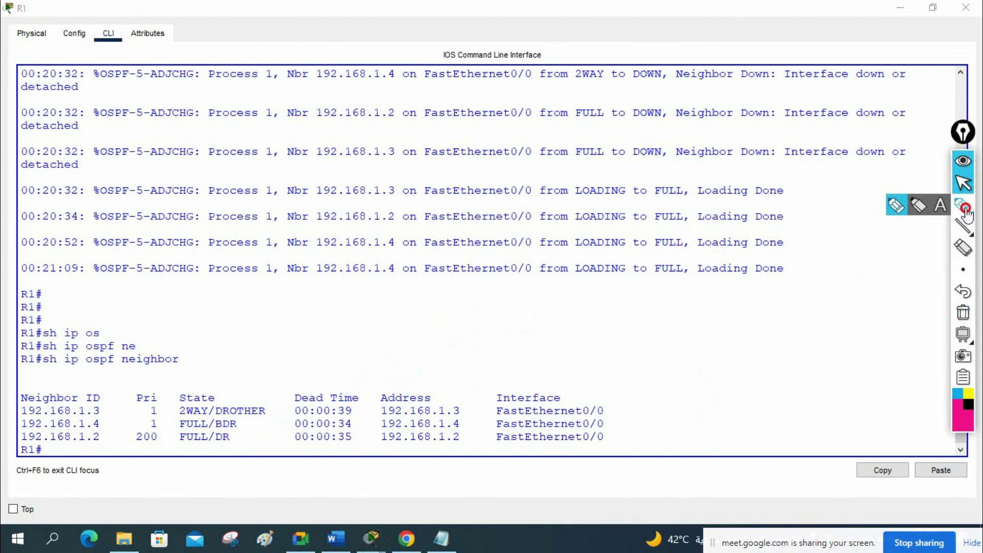
{"action": "left_click", "coordinate": [966, 212]}
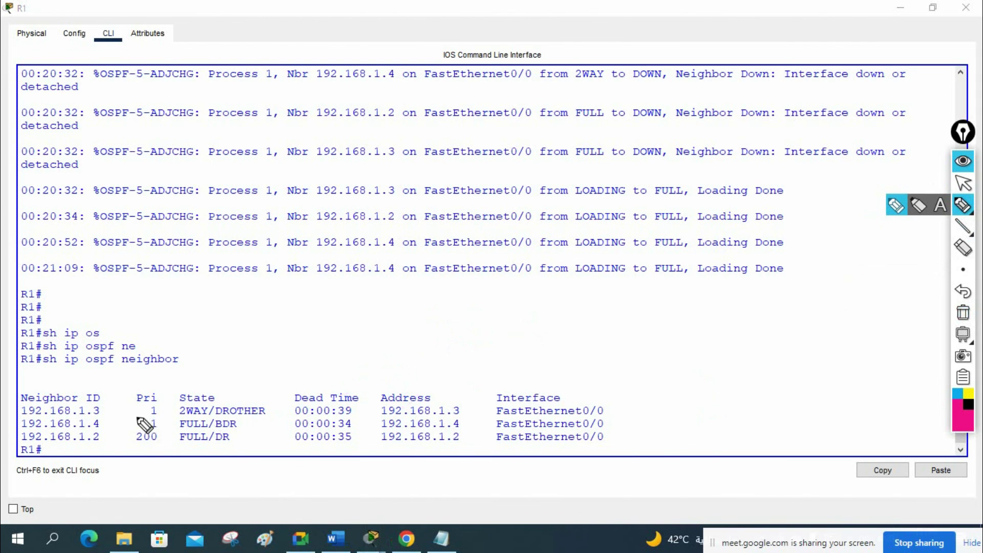
{"action": "left_click_drag", "start_coordinate": [21, 441], "coordinate": [170, 433]}
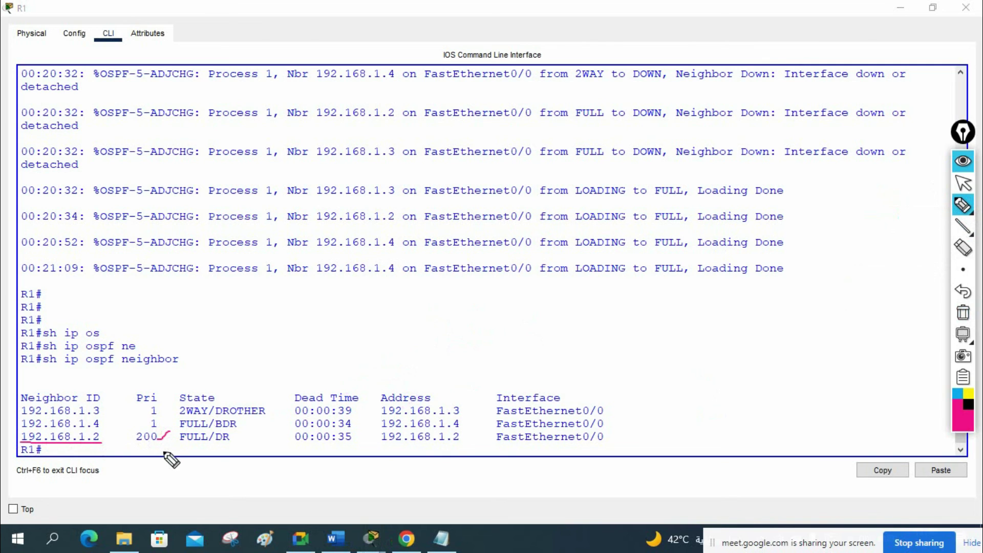
{"action": "left_click_drag", "start_coordinate": [215, 445], "coordinate": [234, 444]}
{"action": "left_click_drag", "start_coordinate": [157, 429], "coordinate": [171, 406]}
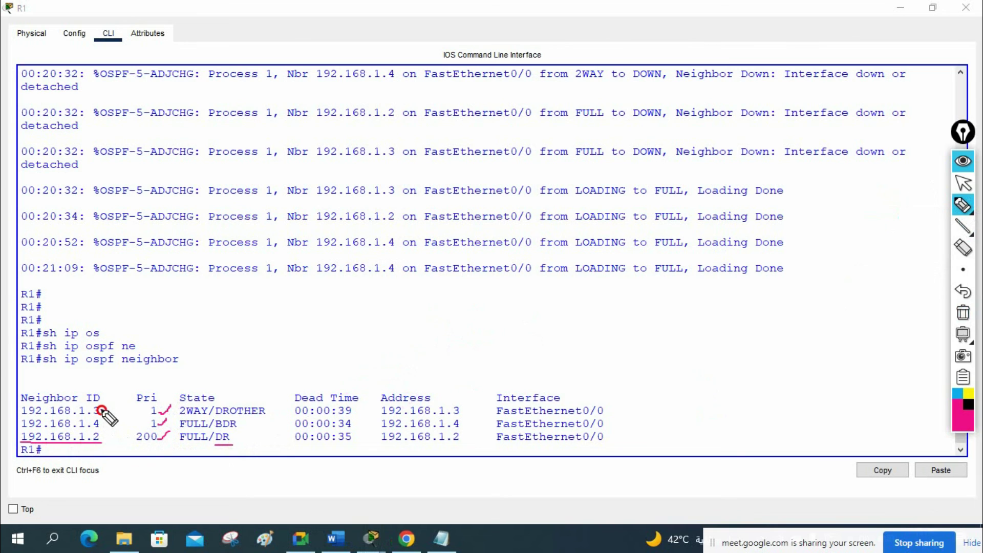
{"action": "left_click_drag", "start_coordinate": [21, 417], "coordinate": [94, 418]}
Mark the 192.168.1.4 FULL/BDR row and circle 192.168.1.2's priority 200
{"action": "mouse_move", "coordinate": [19, 432]}
{"action": "left_mouse_down"}
{"action": "mouse_move", "coordinate": [117, 420]}
{"action": "mouse_move", "coordinate": [158, 371]}
{"action": "mouse_move", "coordinate": [211, 352]}
{"action": "left_mouse_up"}
{"action": "left_click_drag", "start_coordinate": [103, 410], "coordinate": [171, 353]}
{"action": "mouse_move", "coordinate": [105, 425]}
{"action": "left_mouse_down"}
{"action": "mouse_move", "coordinate": [195, 424]}
{"action": "mouse_move", "coordinate": [216, 435]}
{"action": "mouse_move", "coordinate": [265, 417]}
{"action": "left_mouse_up"}
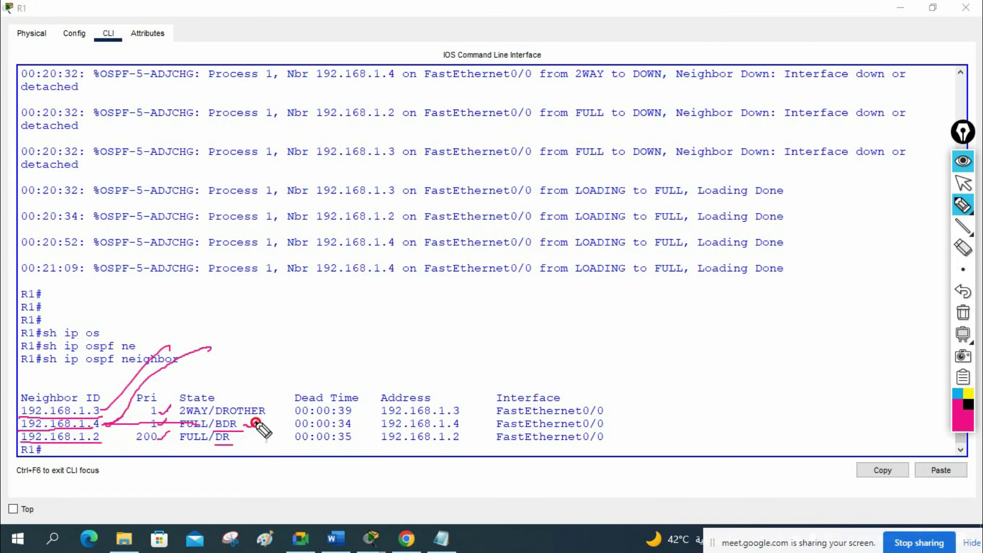
{"action": "left_click_drag", "start_coordinate": [226, 446], "coordinate": [219, 445]}
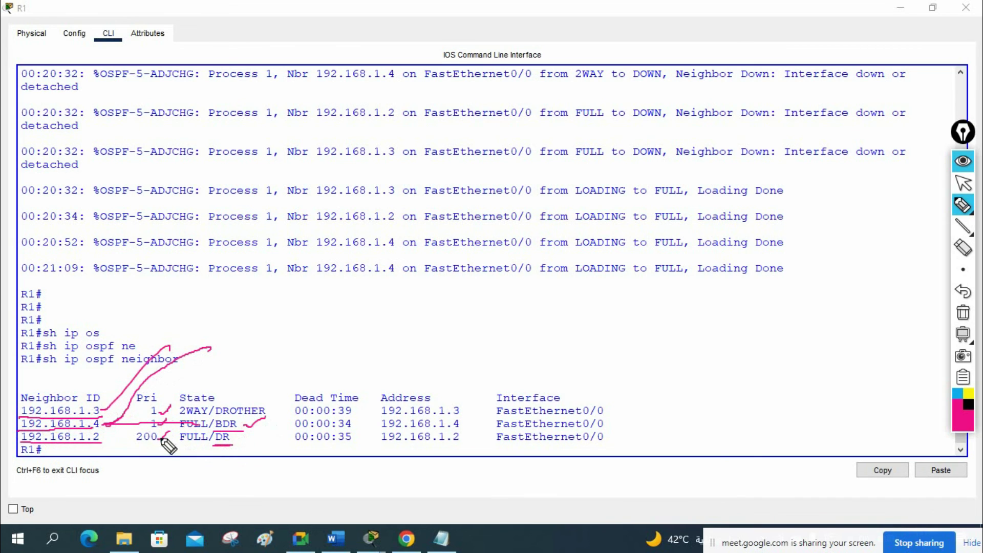
{"action": "left_click", "coordinate": [95, 440]}
{"action": "mouse_move", "coordinate": [154, 437]}
{"action": "left_mouse_down"}
{"action": "mouse_move", "coordinate": [134, 431]}
{"action": "mouse_move", "coordinate": [153, 449]}
{"action": "mouse_move", "coordinate": [162, 431]}
{"action": "left_mouse_up"}
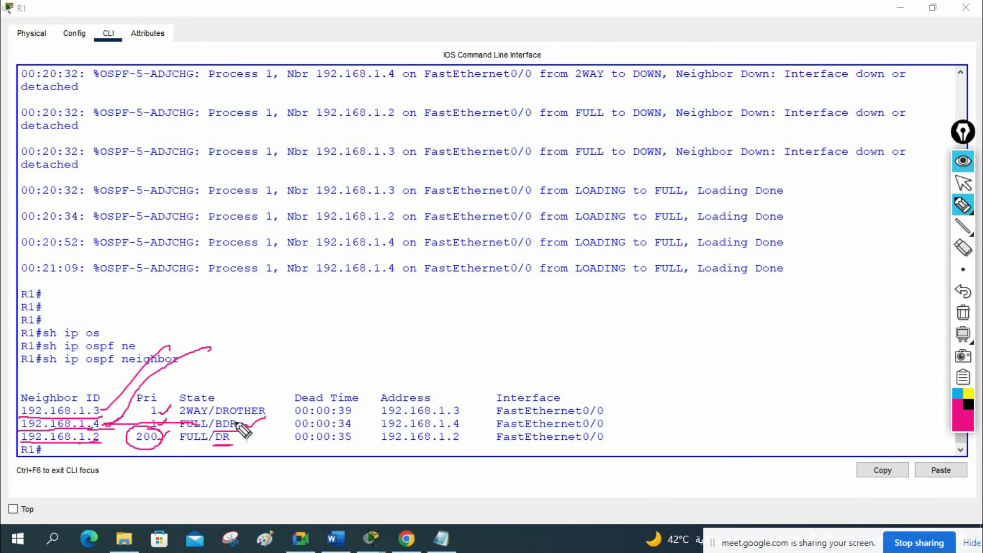
Write a 'BDR' note beside the table, then clear all annotations
{"action": "mouse_move", "coordinate": [282, 352]}
{"action": "left_mouse_down"}
{"action": "mouse_move", "coordinate": [295, 369]}
{"action": "mouse_move", "coordinate": [313, 359]}
{"action": "left_mouse_up"}
{"action": "left_click_drag", "start_coordinate": [324, 367], "coordinate": [345, 360]}
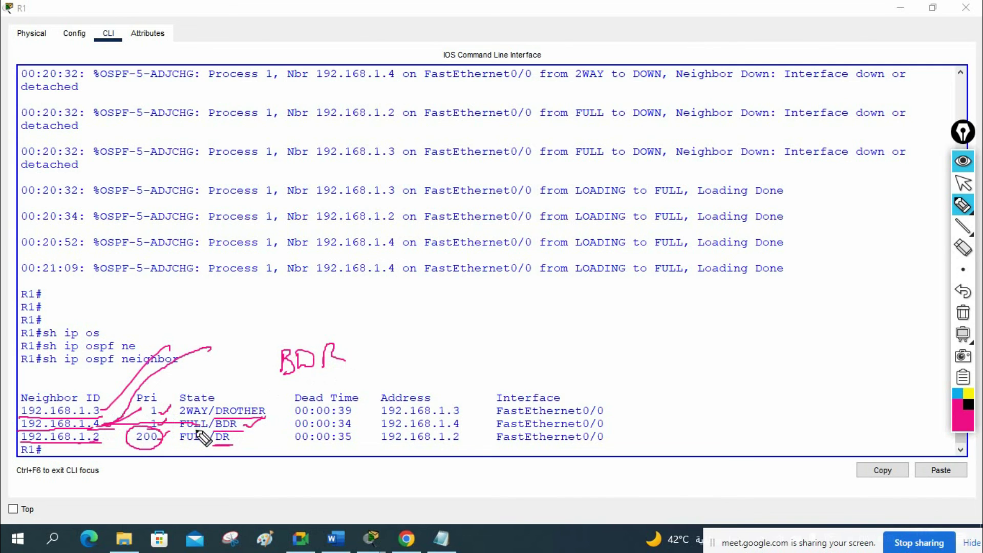
{"action": "left_click", "coordinate": [958, 312]}
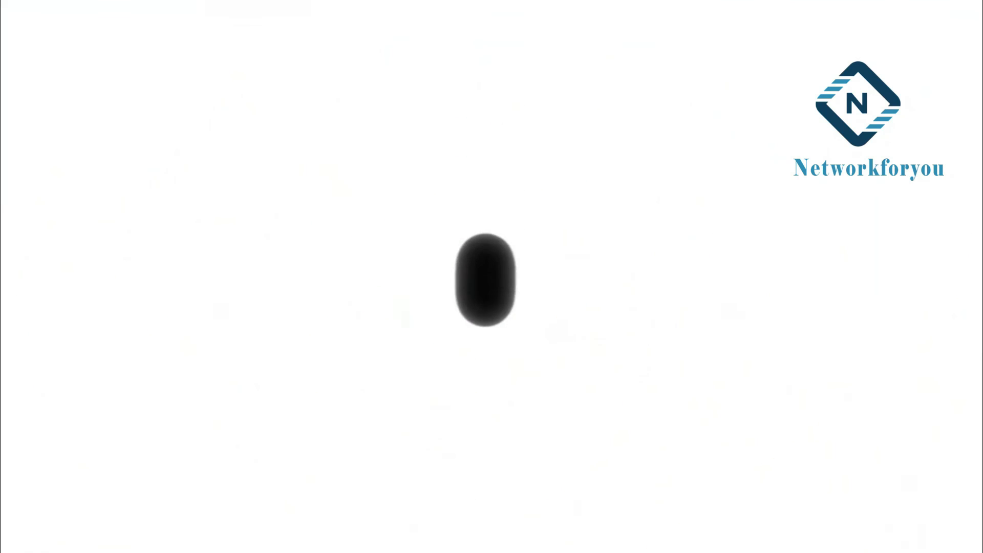